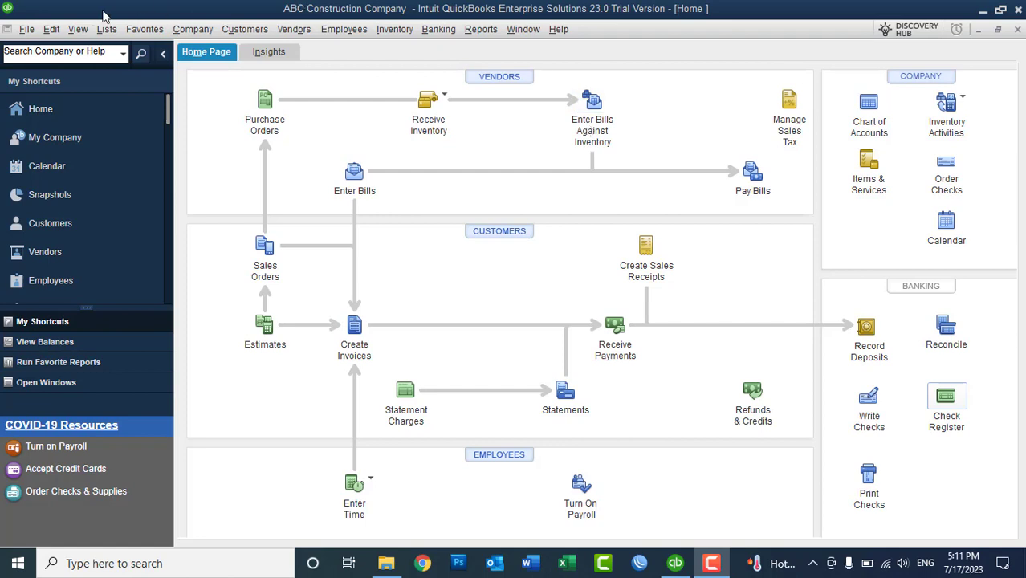
# - Open the Preferences dialog from the Edit menu
pyautogui.click(51, 29)
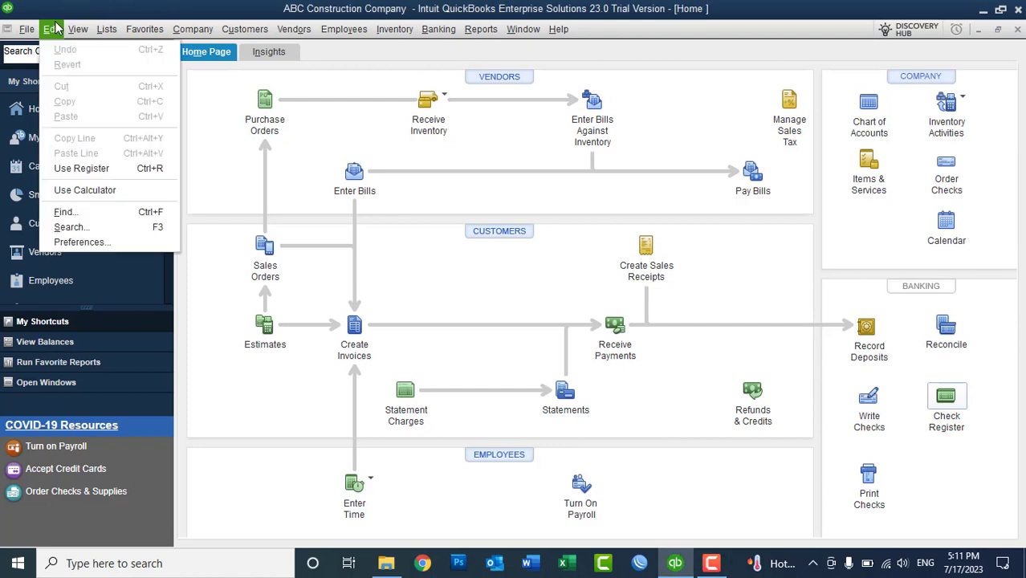
pyautogui.click(51, 29)
pyautogui.click(78, 29)
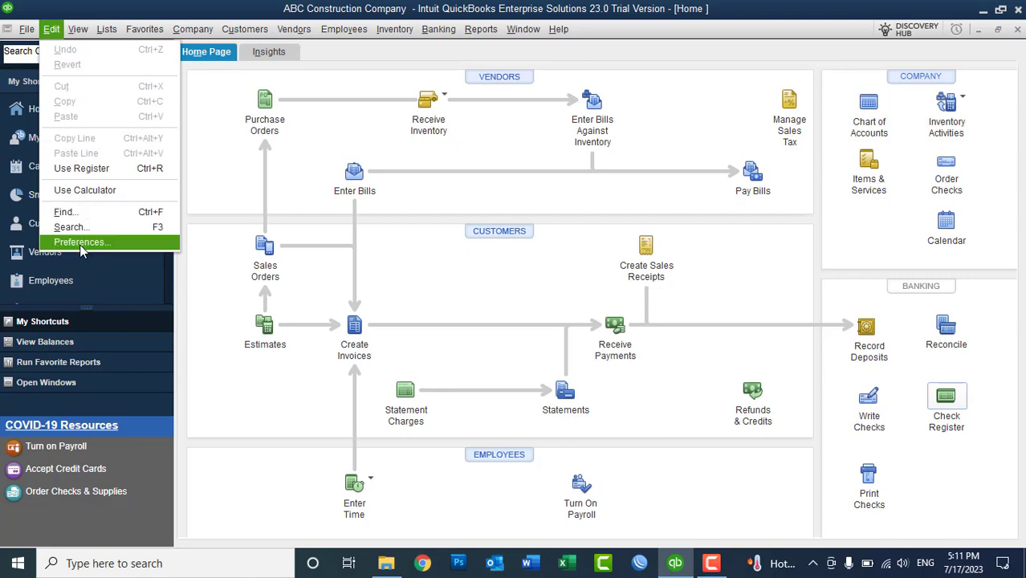
pyautogui.click(81, 242)
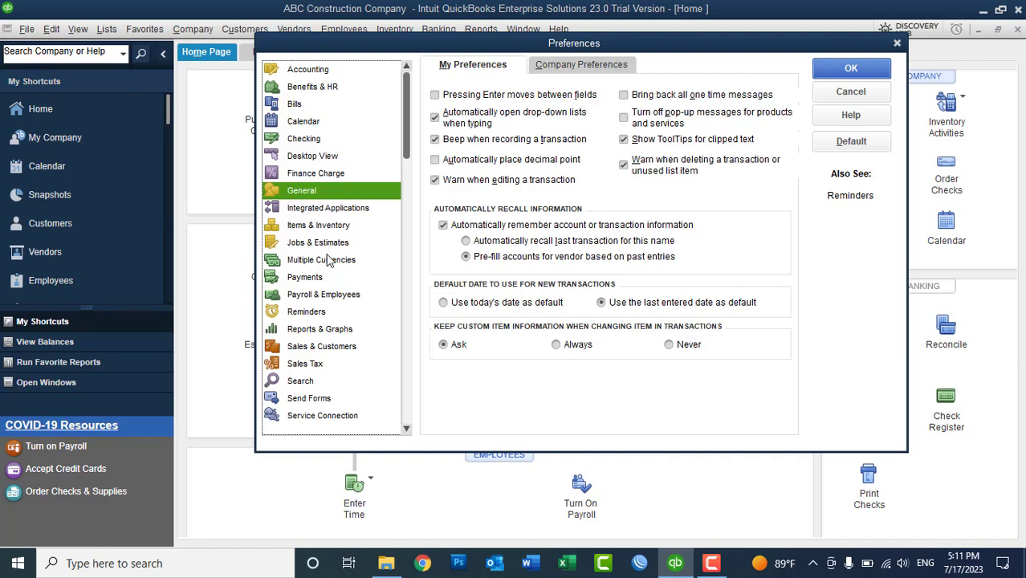
# - Review the Multiple Currencies company preference (home currency Afghanistan Afghani, AFN), then close Preferences
pyautogui.click(328, 260)
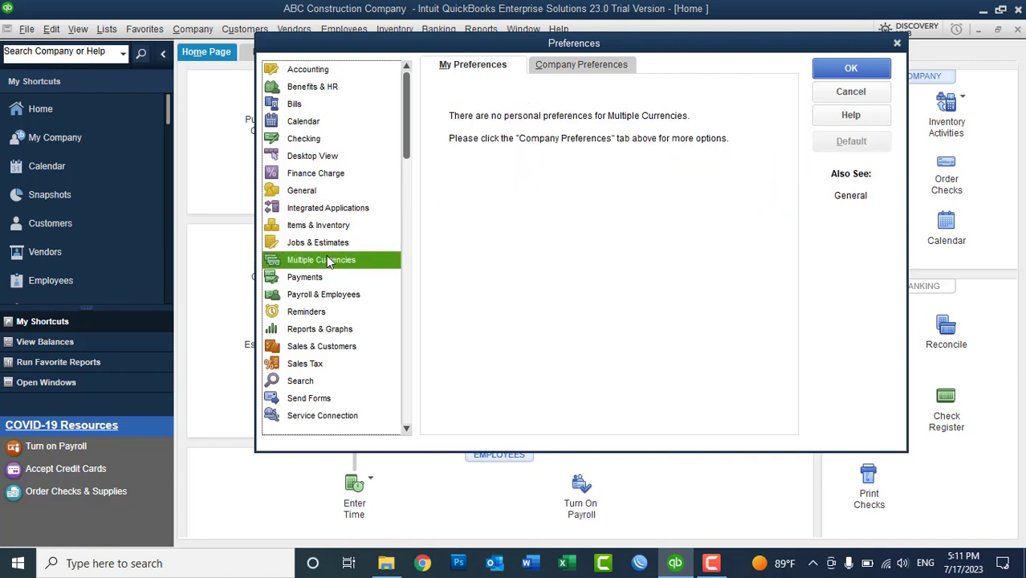
pyautogui.click(562, 64)
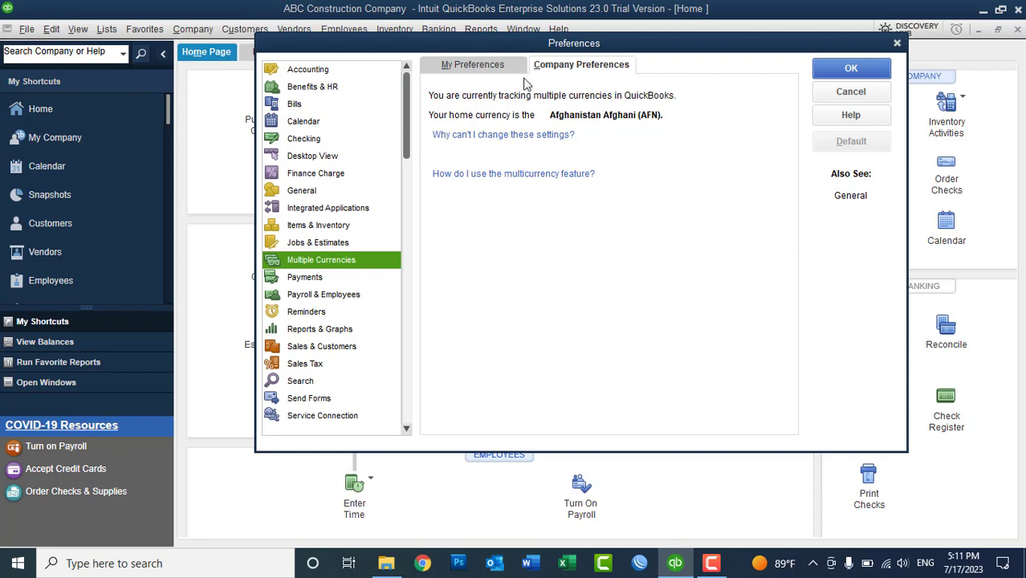
pyautogui.click(821, 68)
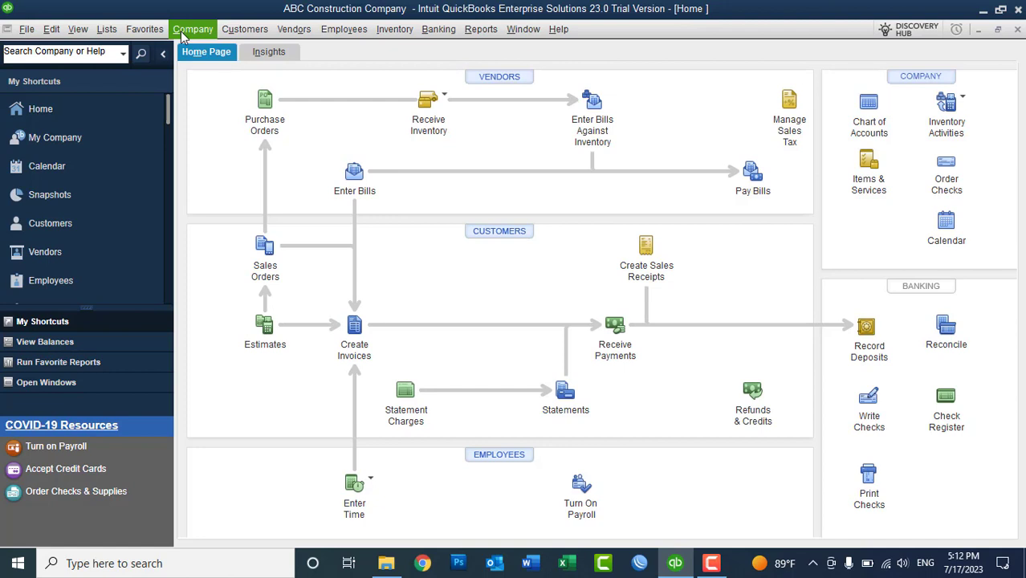
# - Open the Currency List from Company > Manage Currency
pyautogui.click(189, 30)
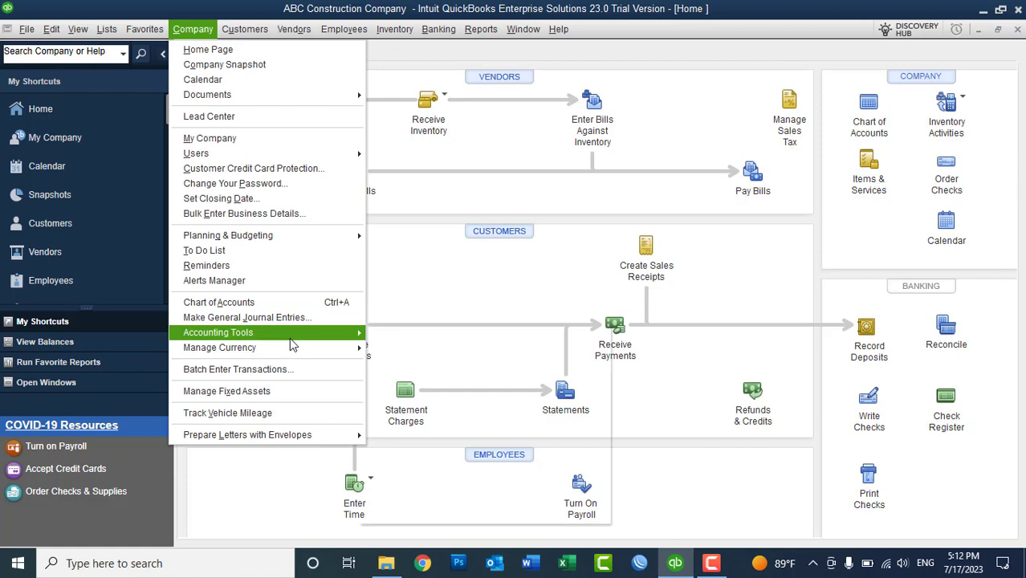
pyautogui.moveTo(293, 353)
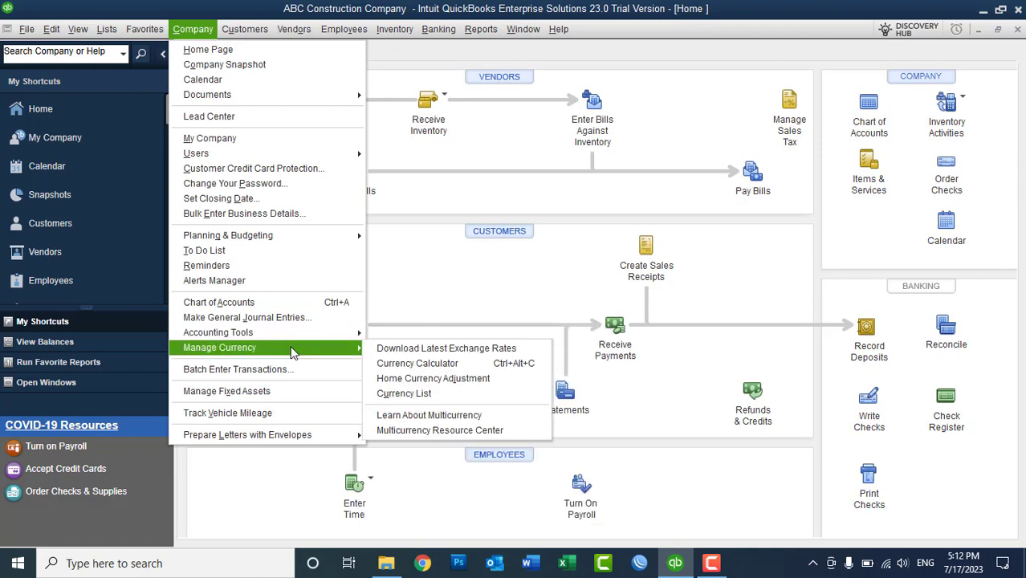
pyautogui.click(411, 394)
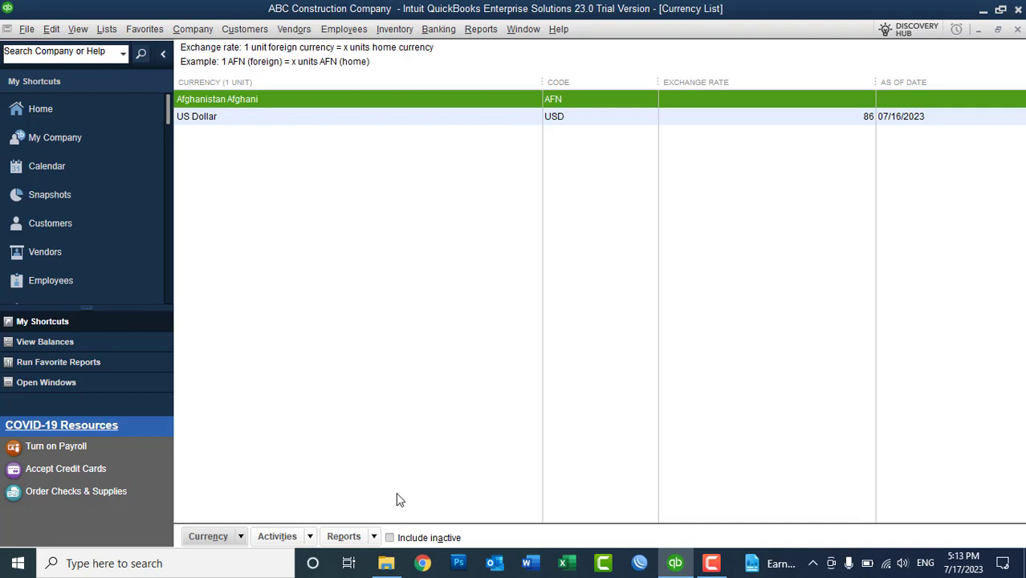
# - Show inactive currencies, make Indian Rupee active, then hide inactive currencies again
pyautogui.click(416, 544)
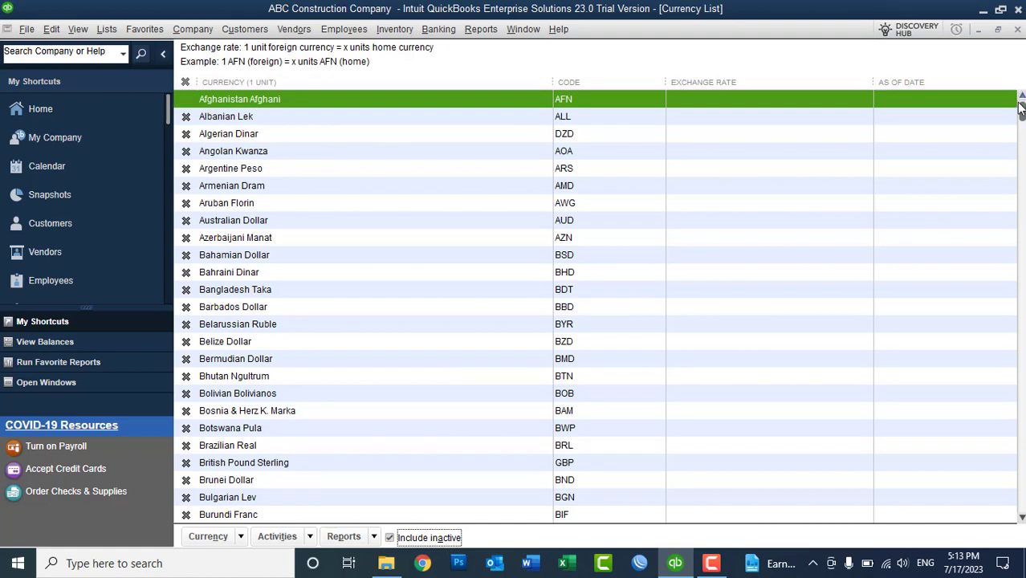
pyautogui.moveTo(1021, 111); pyautogui.dragTo(1020, 275)
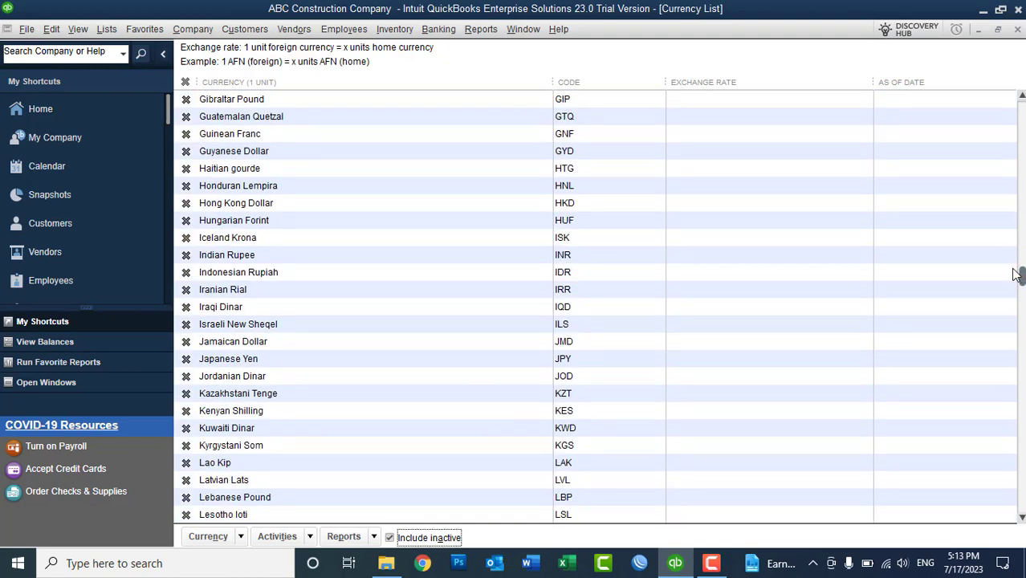
pyautogui.click(218, 255)
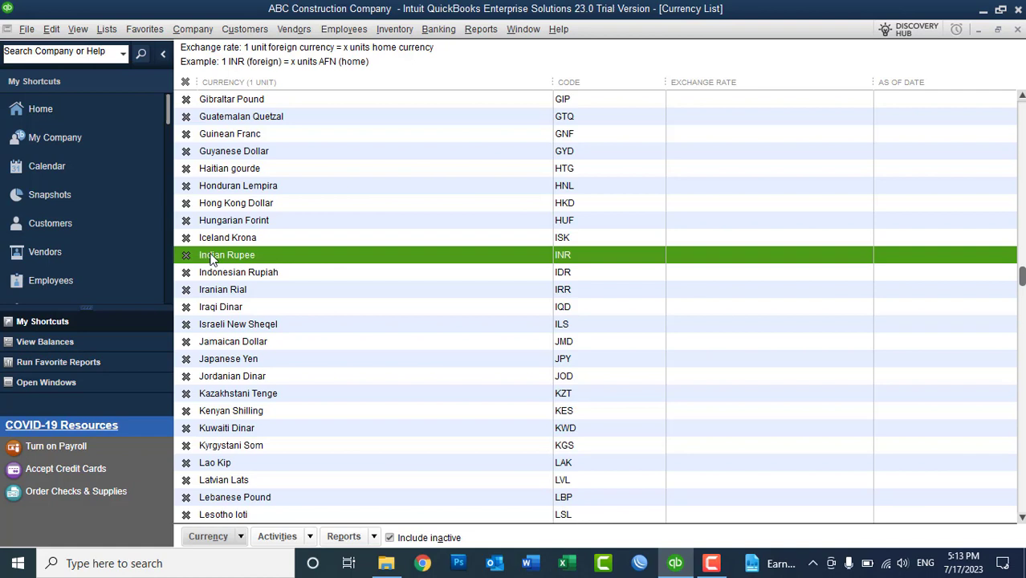
pyautogui.rightClick(213, 259)
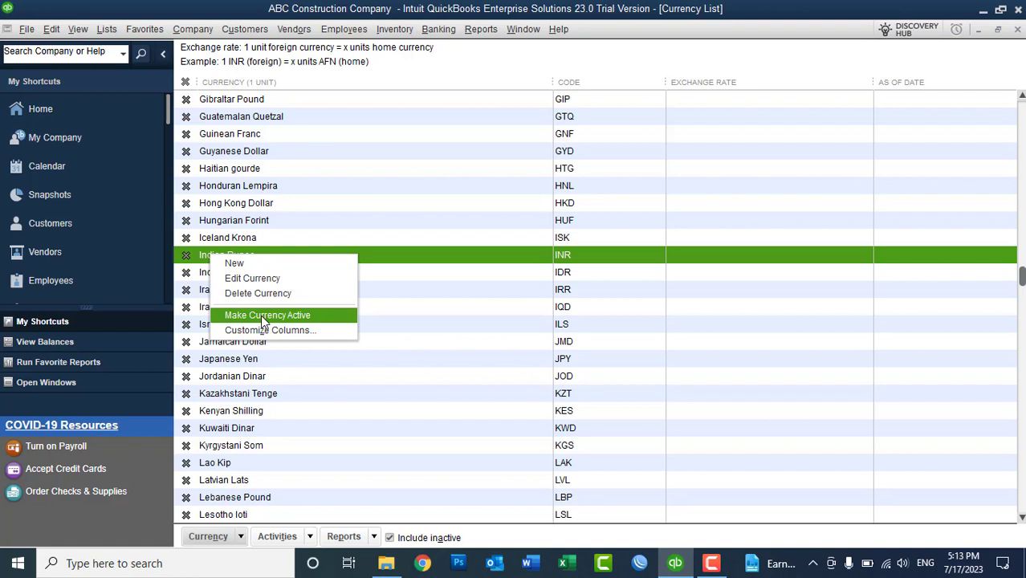
pyautogui.click(264, 317)
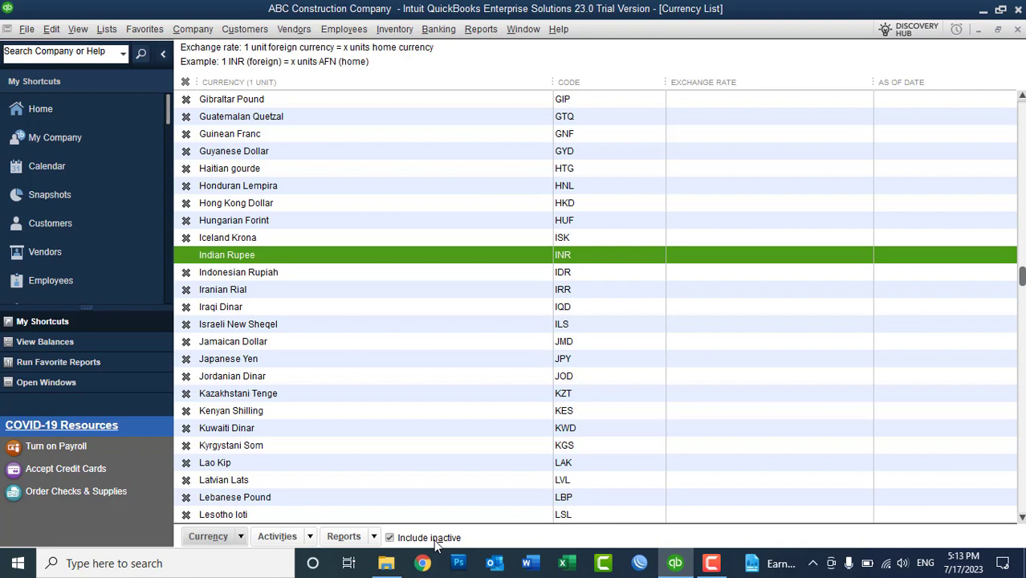
pyautogui.click(435, 541)
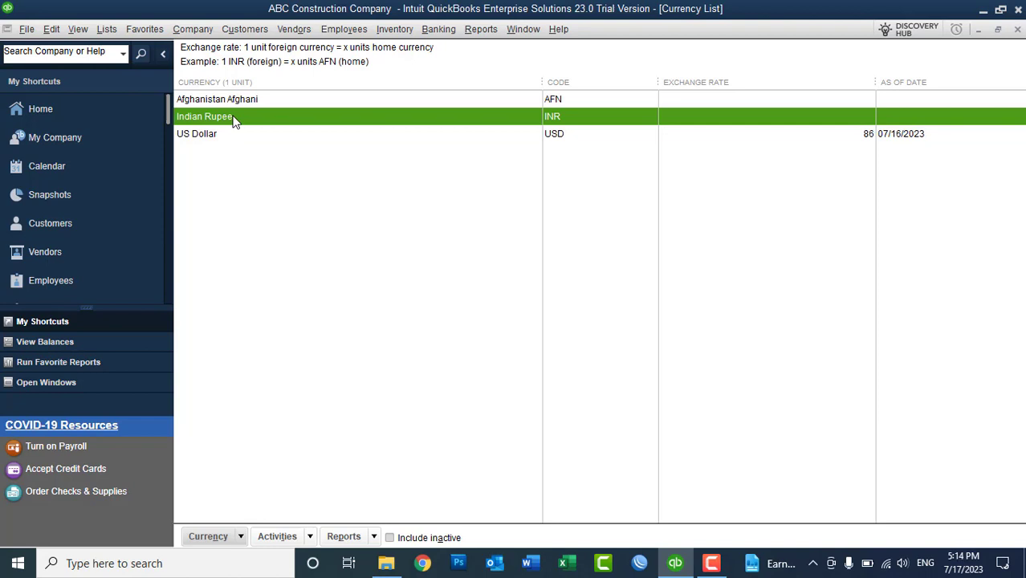
pyautogui.doubleClick(214, 138)
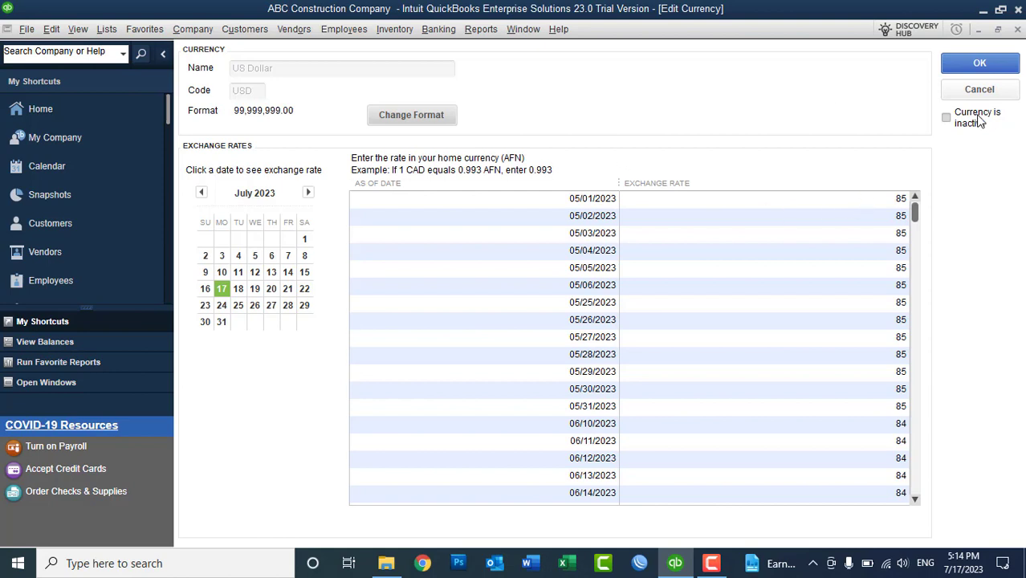
pyautogui.click(979, 89)
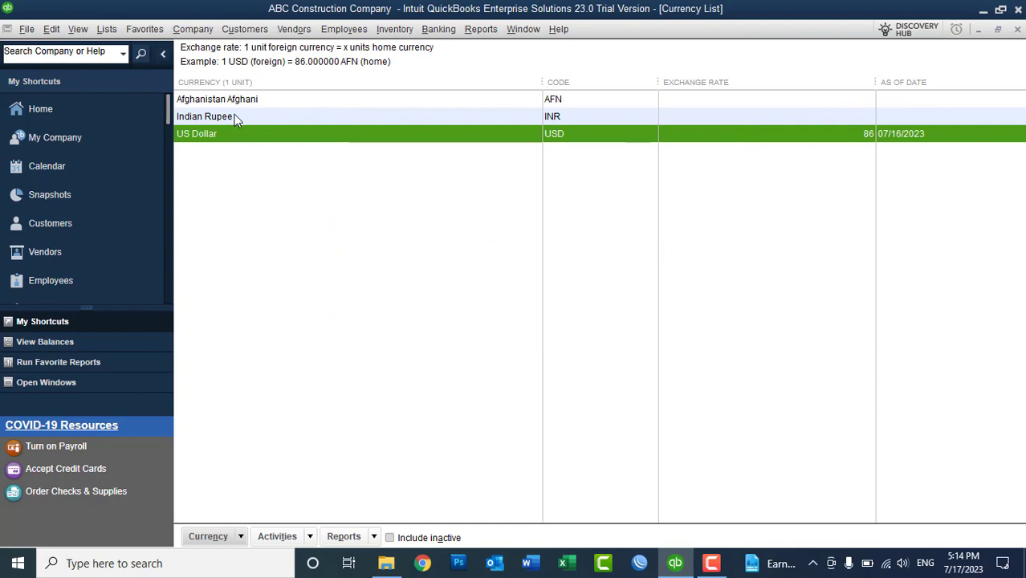
pyautogui.doubleClick(230, 119)
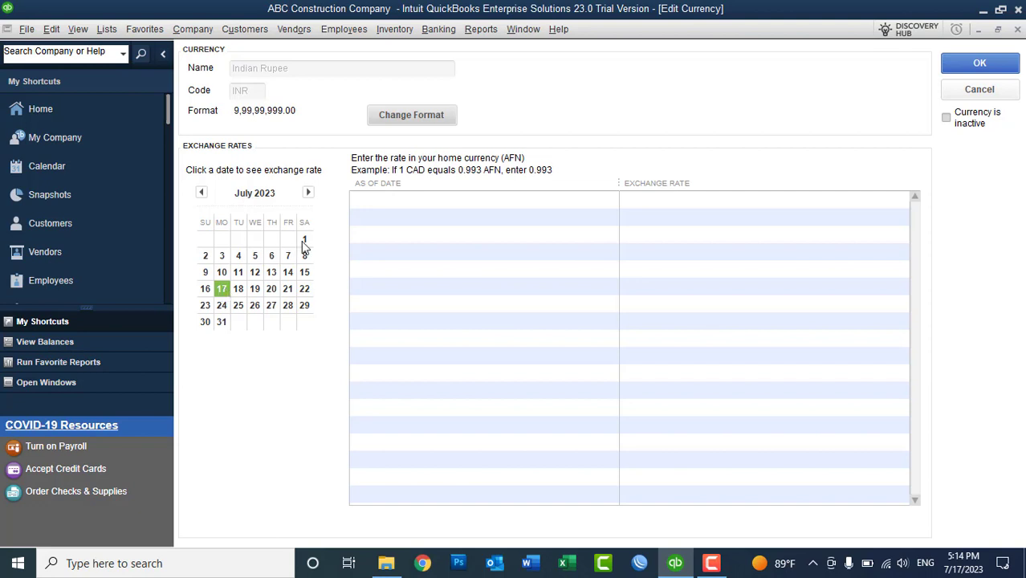
# - Add Indian Rupee exchange rate rows for each date from 07/01 to 07/15/2023
pyautogui.click(303, 239)
pyautogui.click(206, 256)
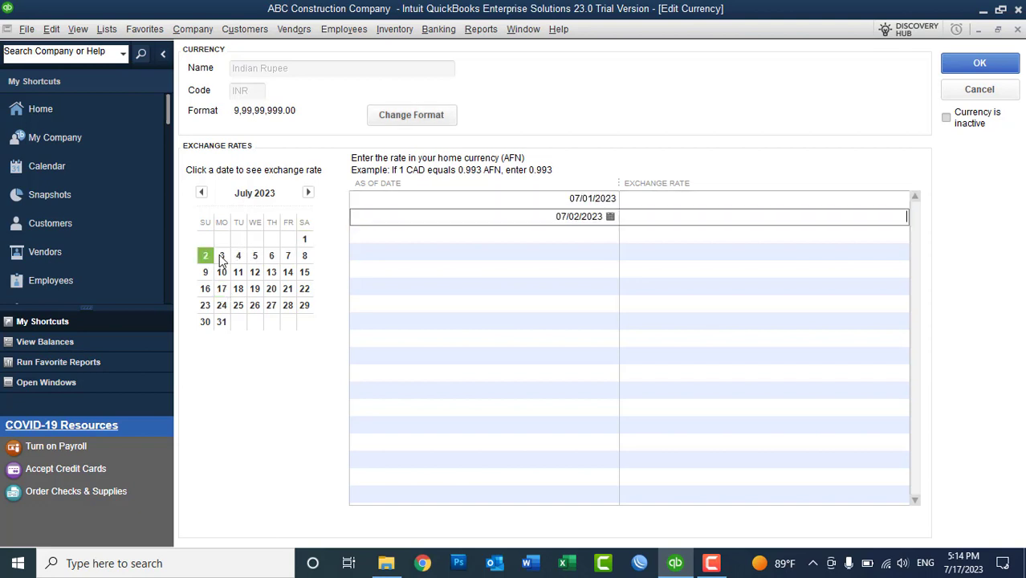
pyautogui.click(222, 256)
pyautogui.click(240, 257)
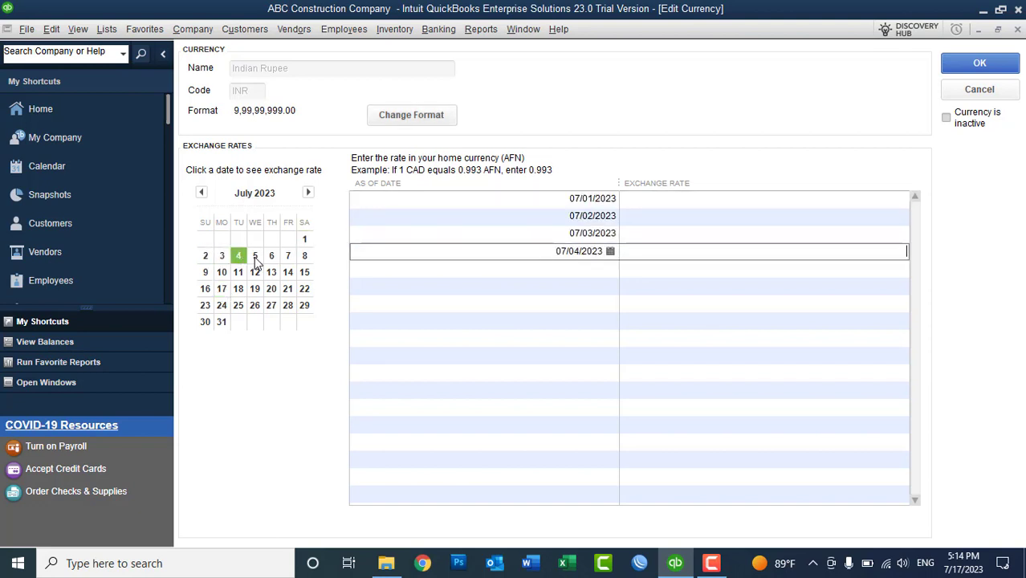
pyautogui.click(254, 257)
pyautogui.click(271, 256)
pyautogui.click(287, 256)
pyautogui.click(304, 256)
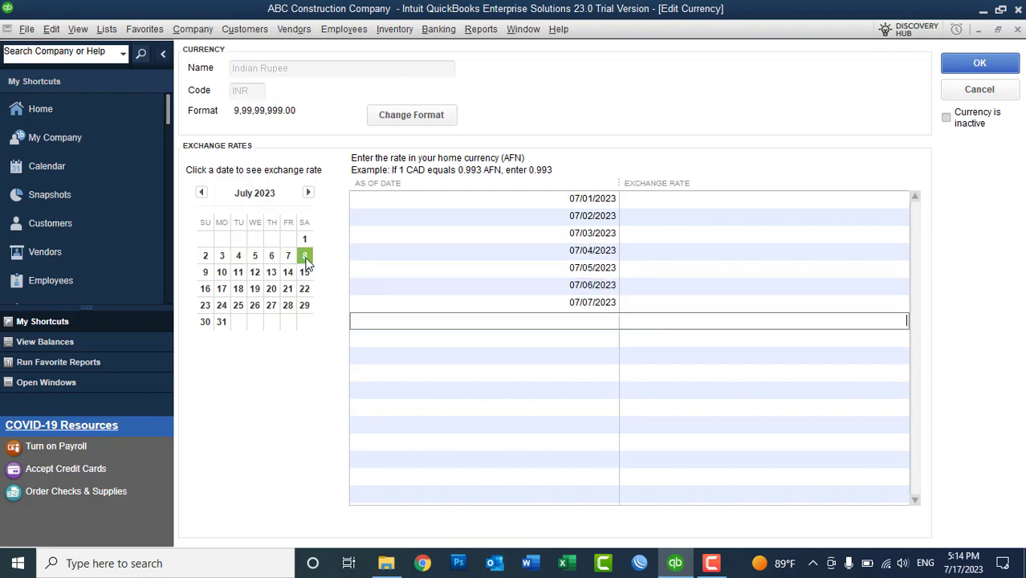
pyautogui.click(205, 273)
pyautogui.click(221, 273)
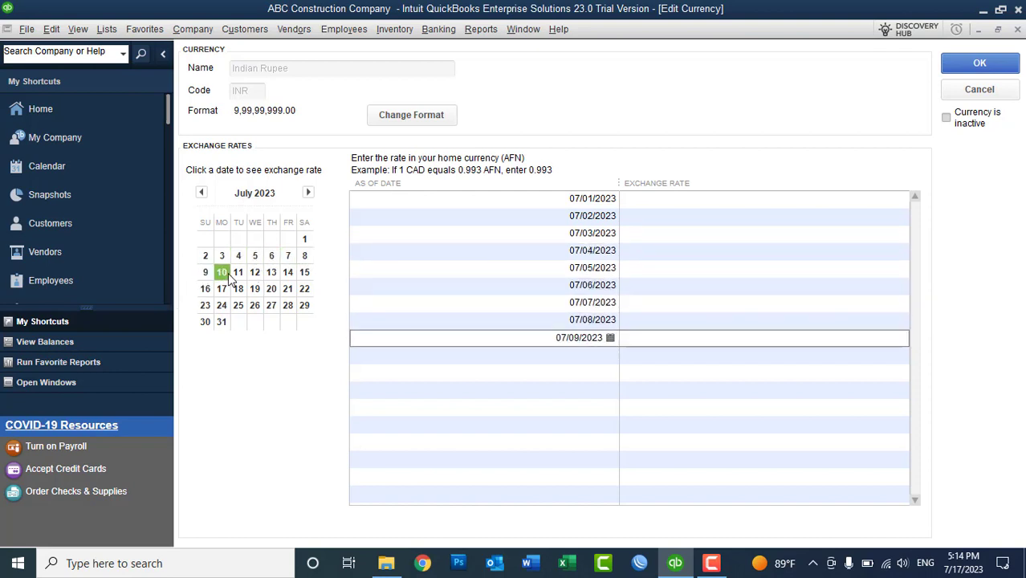
pyautogui.click(238, 273)
pyautogui.click(255, 273)
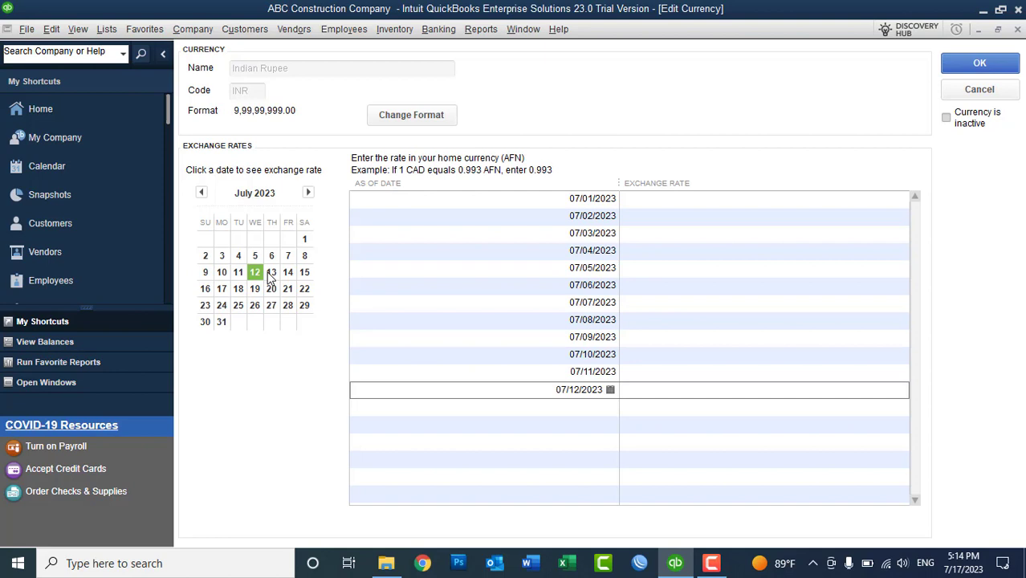
pyautogui.click(272, 273)
pyautogui.click(288, 273)
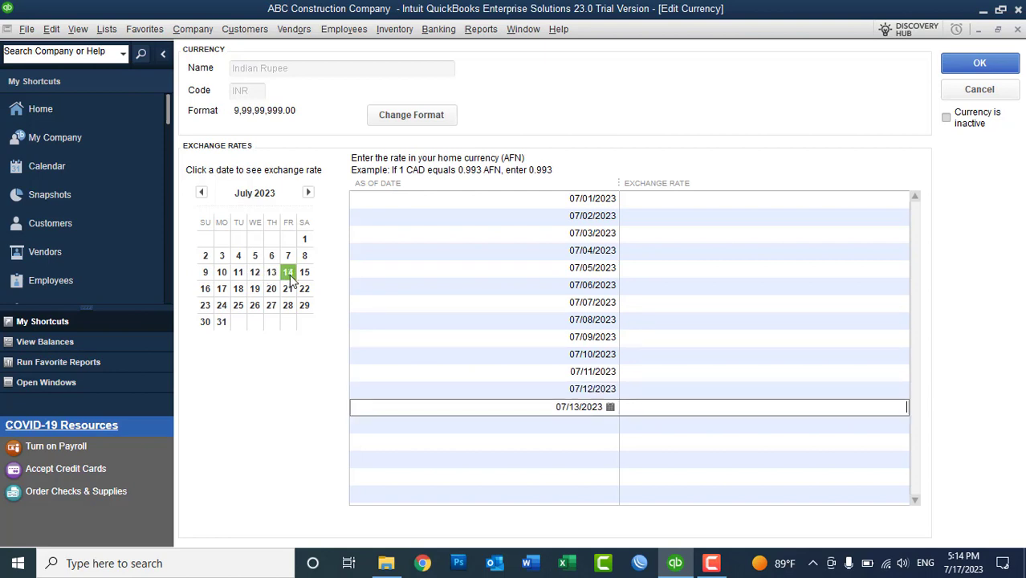
pyautogui.click(305, 273)
# - Enter a 1.4 rate for 07/01/2023 and copy it
pyautogui.click(727, 200)
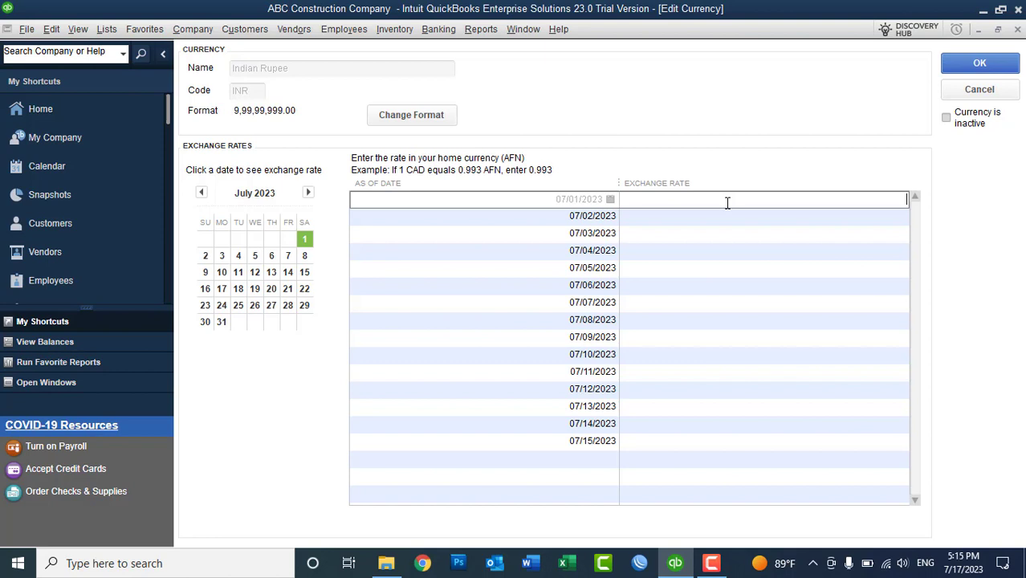
pyautogui.write('.4')
pyautogui.moveTo(885, 199); pyautogui.dragTo(912, 199)
pyautogui.hotkey('ctrl', 'c')
pyautogui.click(891, 214)
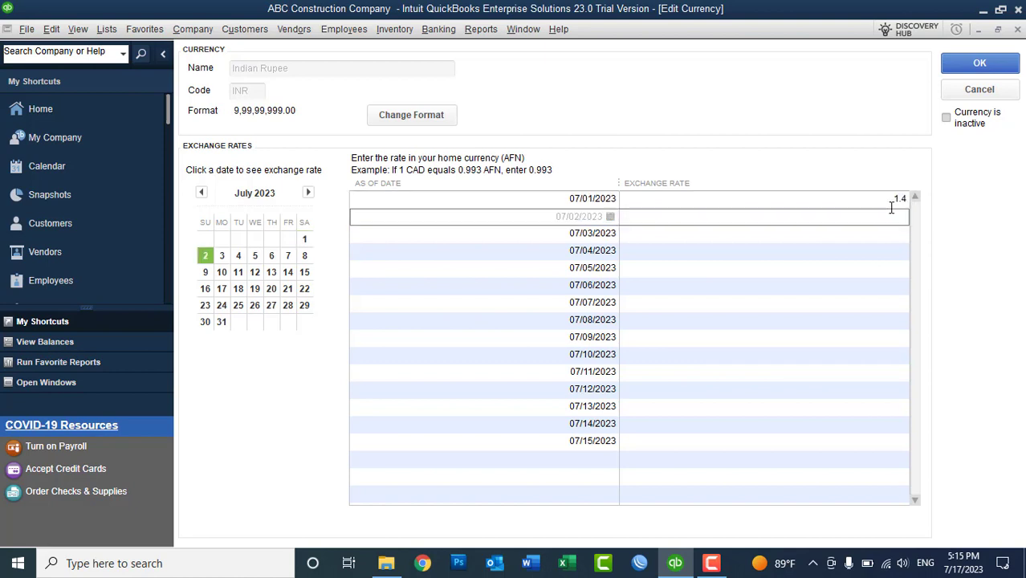
# - Paste the 1.4 rate into each date from 07/02 through 07/10/2023
pyautogui.hotkey('ctrl', 'v')
pyautogui.press('Down')
pyautogui.hotkey('ctrl', 'v')
pyautogui.press('Down')
pyautogui.hotkey('ctrl', 'v')
pyautogui.press('Down')
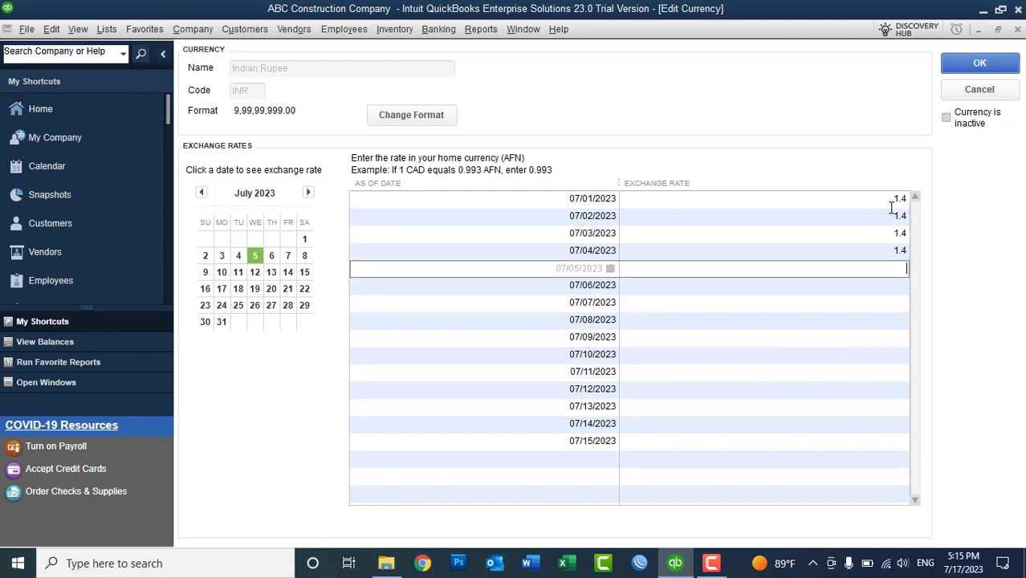
pyautogui.hotkey('ctrl', 'v')
pyautogui.press('Down')
pyautogui.hotkey('ctrl', 'v')
pyautogui.press('Down')
pyautogui.hotkey('ctrl', 'v')
pyautogui.press('Down')
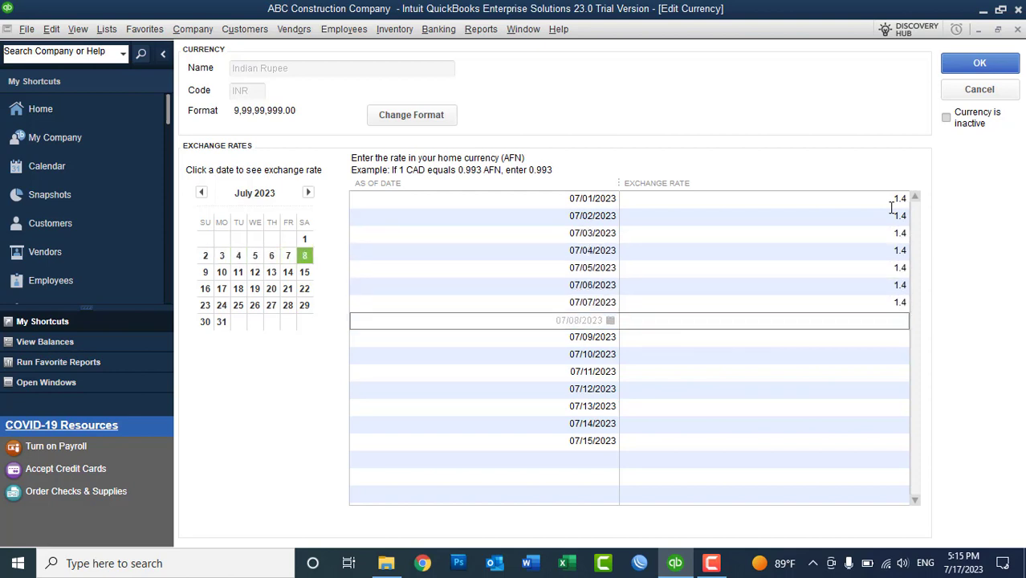
pyautogui.hotkey('ctrl', 'v')
pyautogui.press('Down')
pyautogui.hotkey('ctrl', 'v')
pyautogui.press('Down')
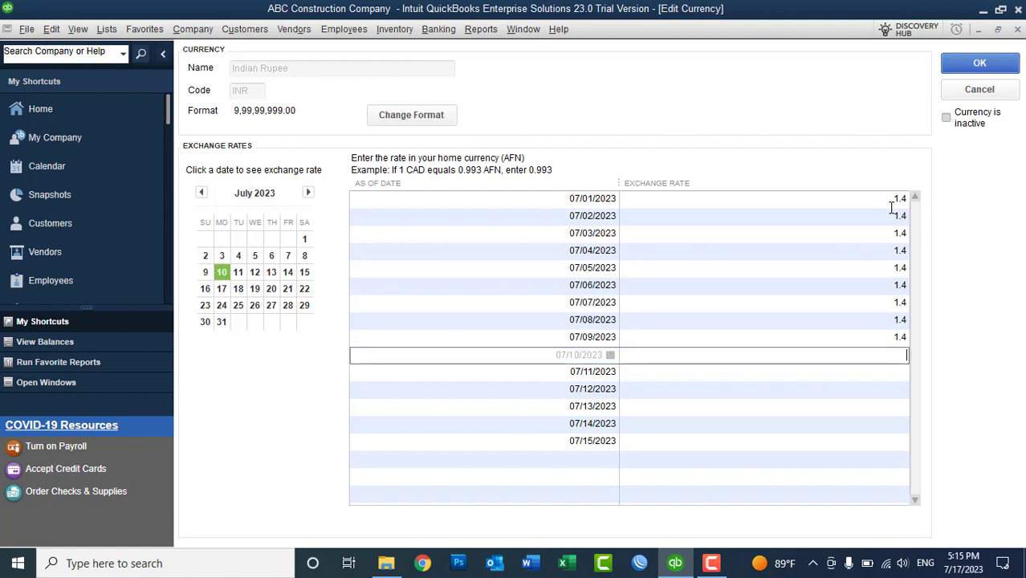
pyautogui.hotkey('ctrl', 'v')
pyautogui.press('Down')
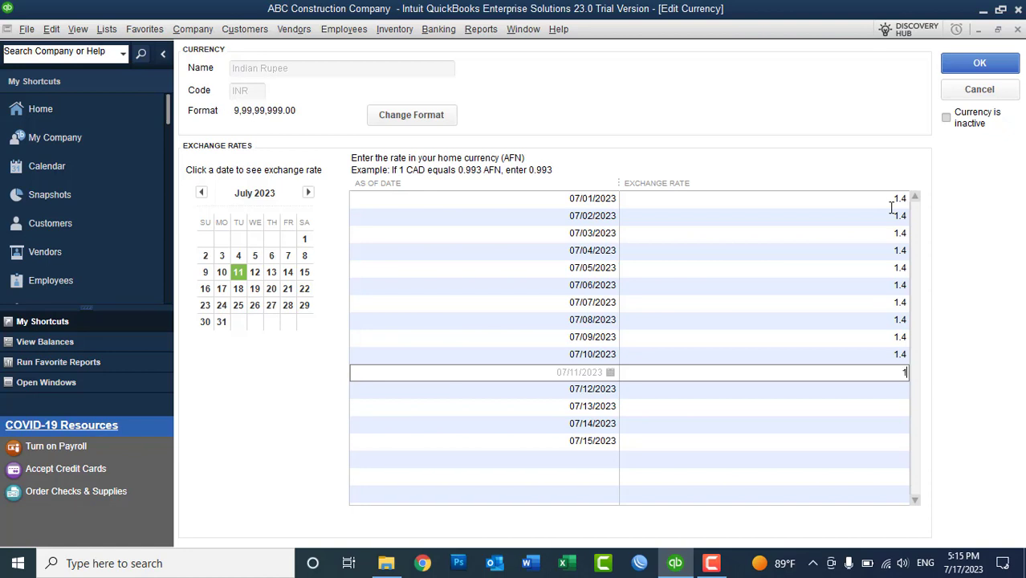
# - Enter a rate of 1 for 07/11 through 07/15/2023
pyautogui.press('Down')
pyautogui.write('1')
pyautogui.press('Down')
pyautogui.write('1')
pyautogui.press('Down')
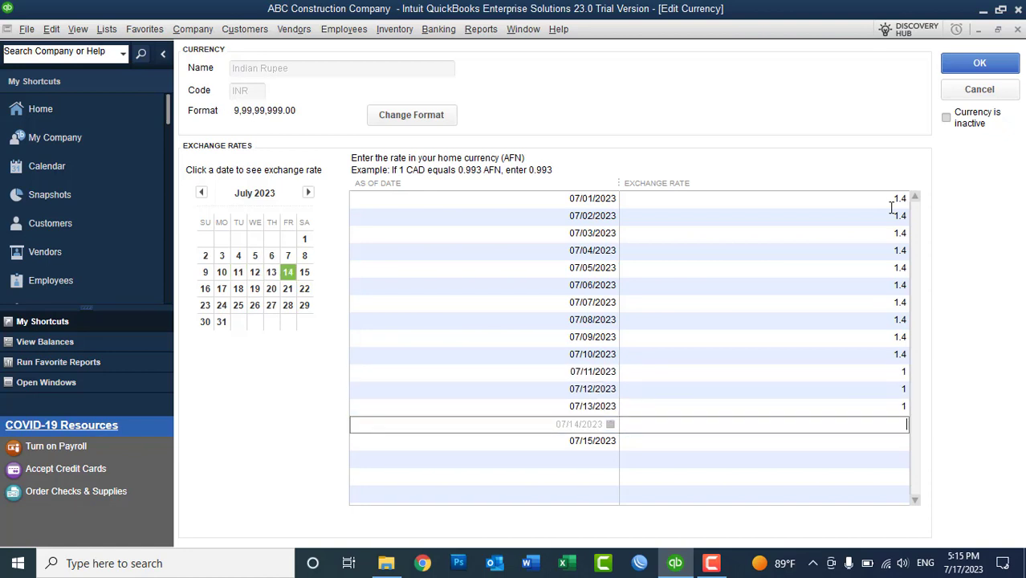
pyautogui.press('Down')
# - Save the rupee exchange rates, close the Currency List, and start a general journal entry
pyautogui.click(975, 63)
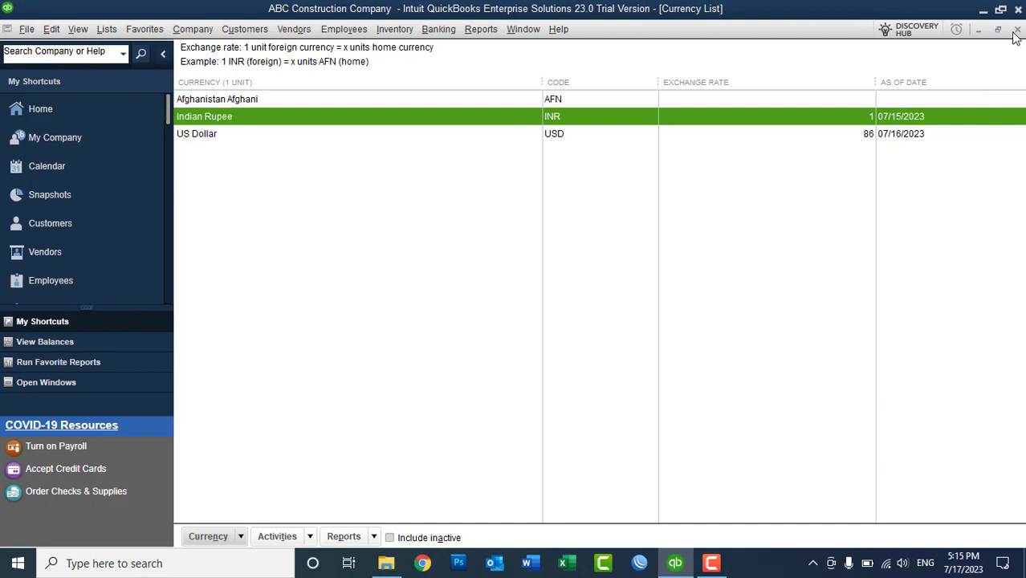
pyautogui.click(1017, 30)
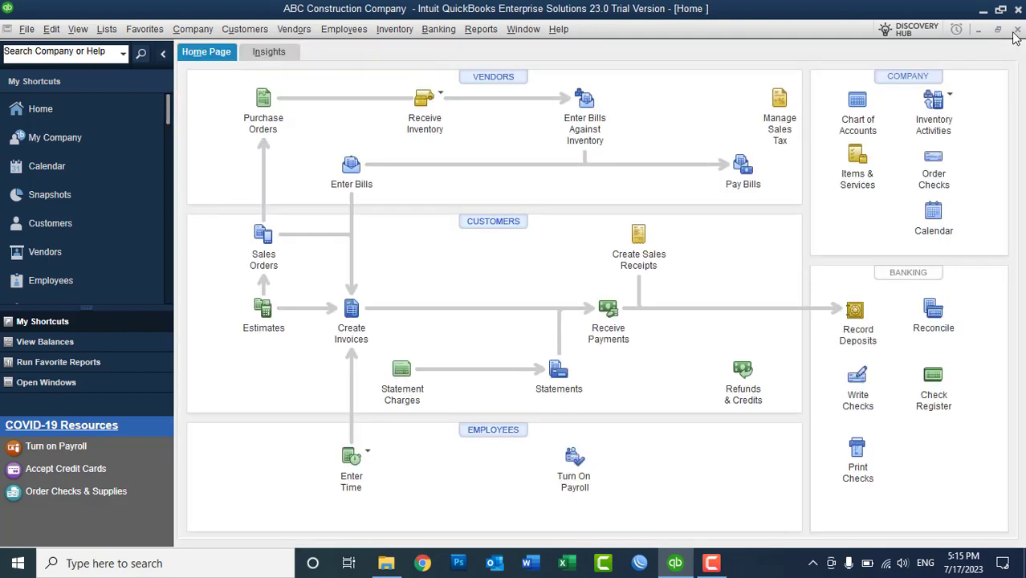
pyautogui.click(196, 32)
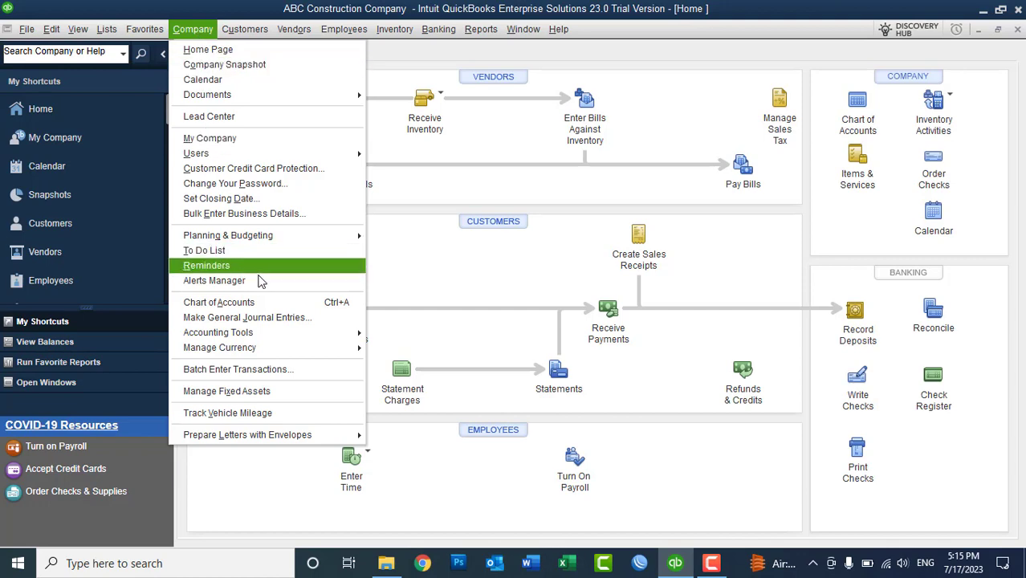
pyautogui.click(273, 318)
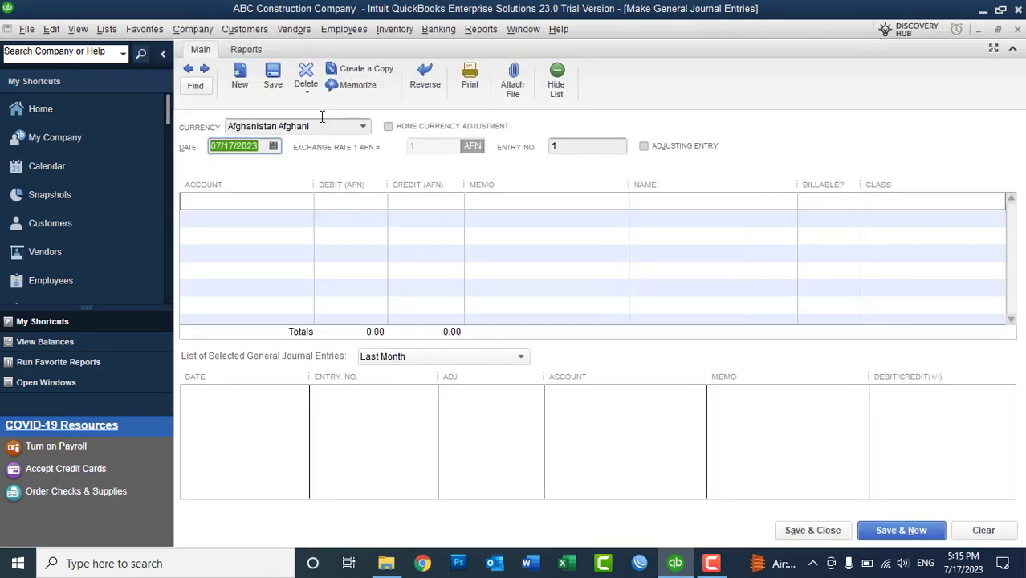
# - Set the journal entry currency to Indian Rupee and inspect its exchange rate
pyautogui.click(363, 127)
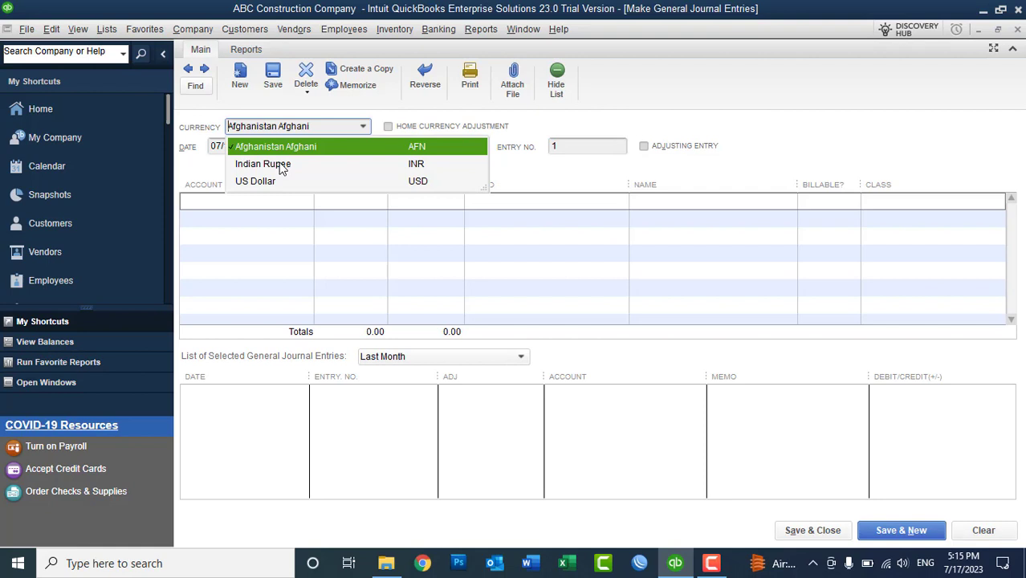
pyautogui.click(281, 165)
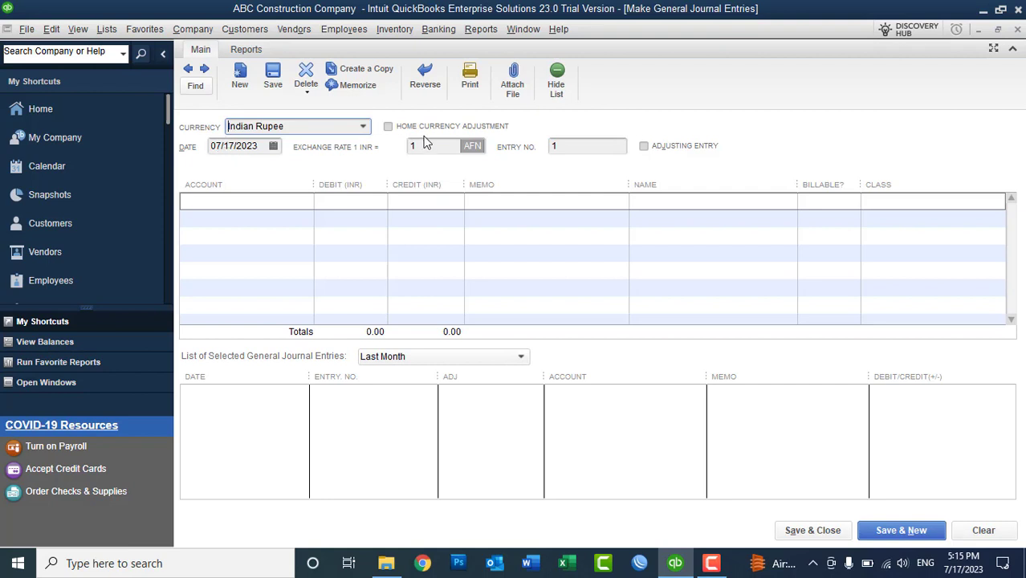
pyautogui.click(411, 145)
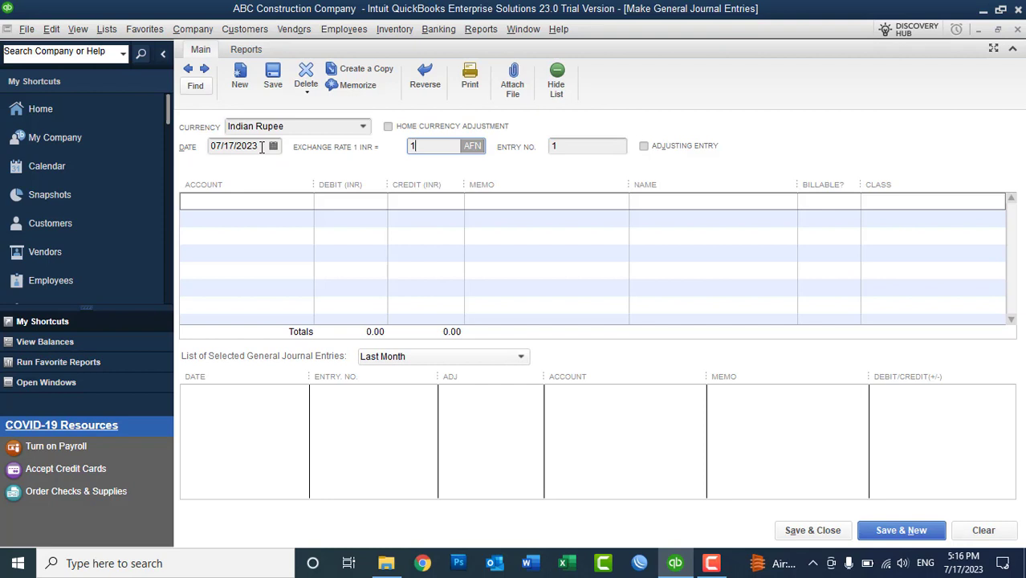
# - Date the journal entry 07/01/2023, confirm the 1.4 rate, and close it unsaved
pyautogui.click(273, 147)
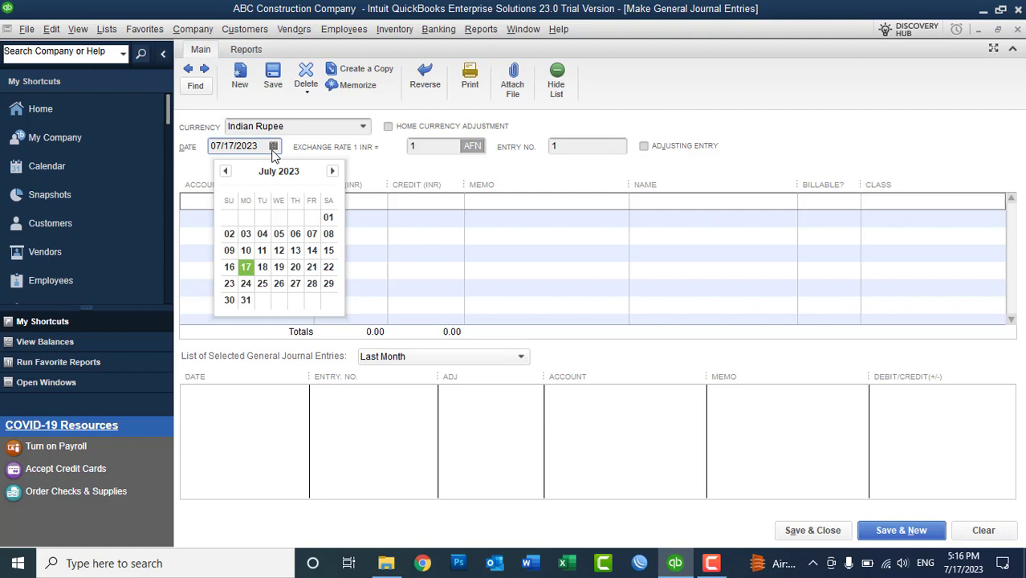
pyautogui.click(327, 220)
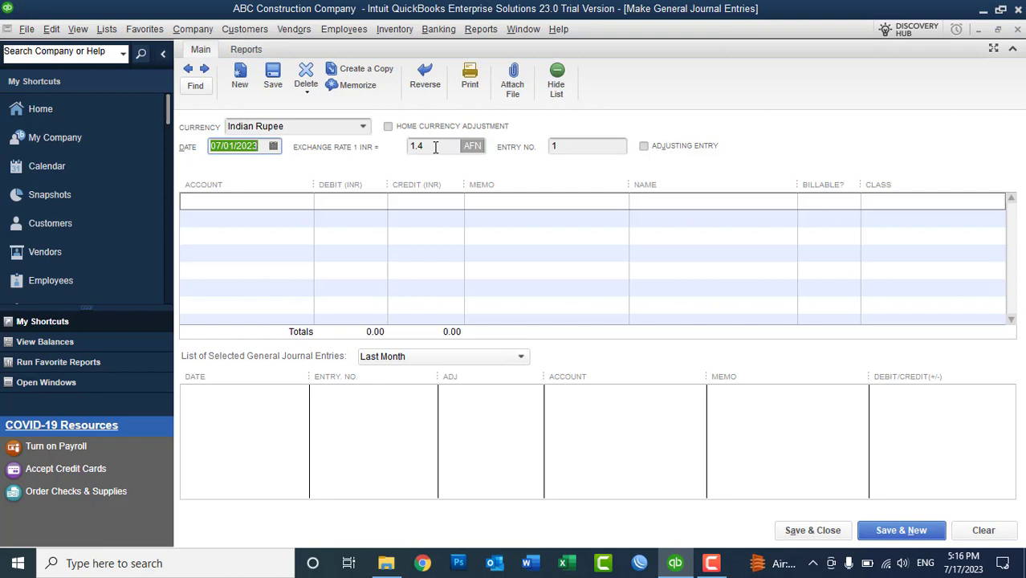
pyautogui.click(1017, 30)
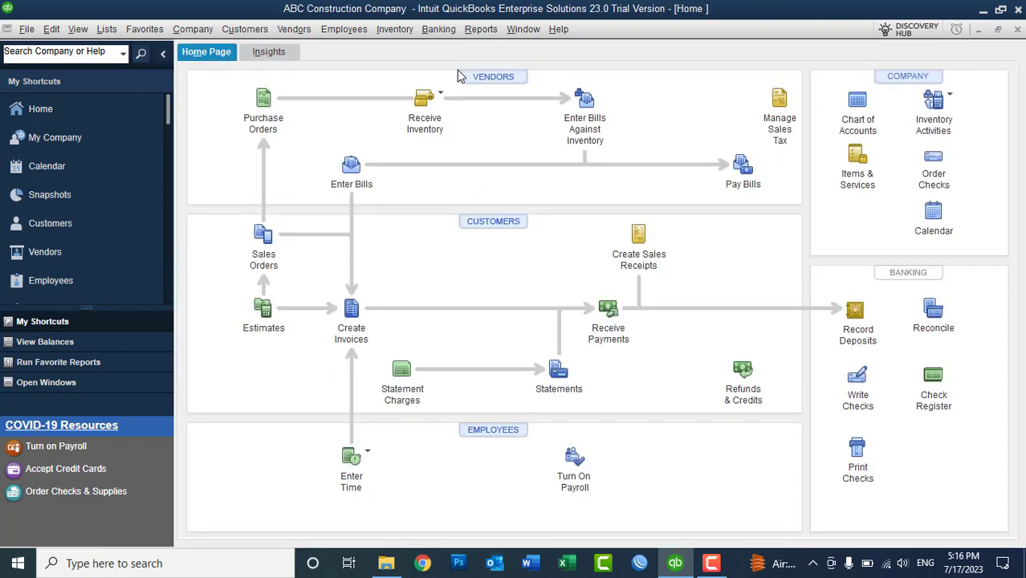
pyautogui.click(105, 30)
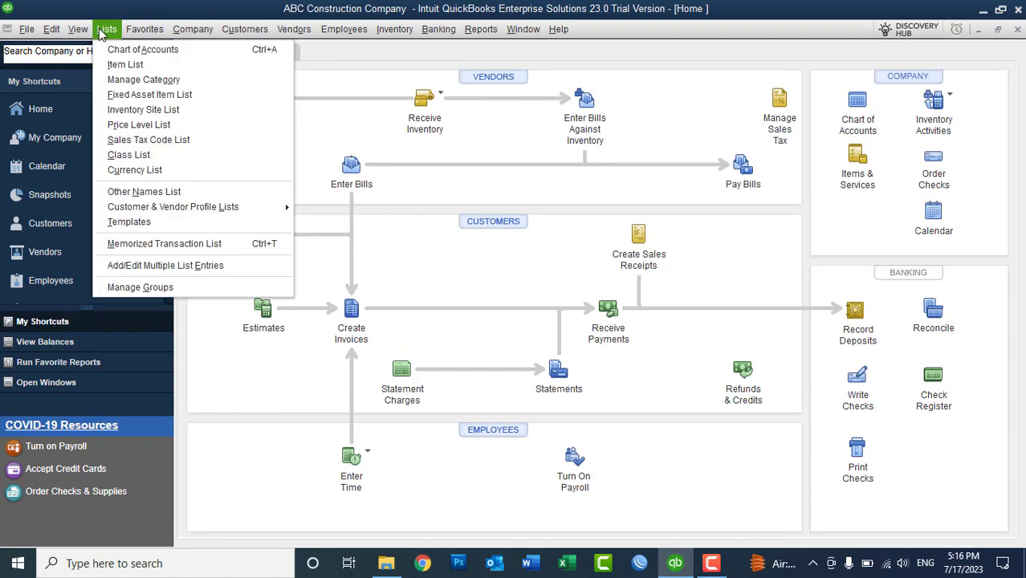
pyautogui.click(95, 29)
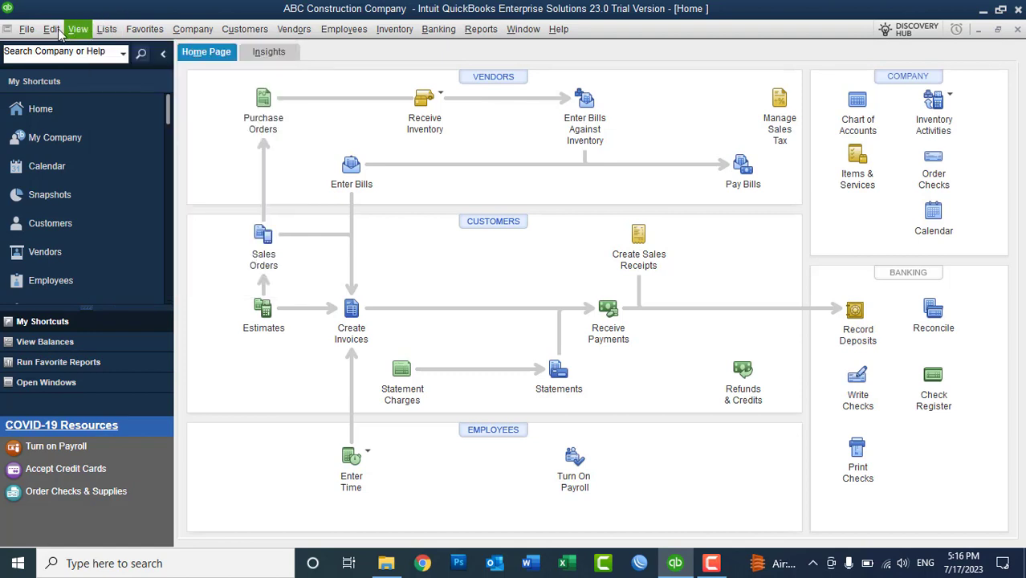
pyautogui.click(53, 31)
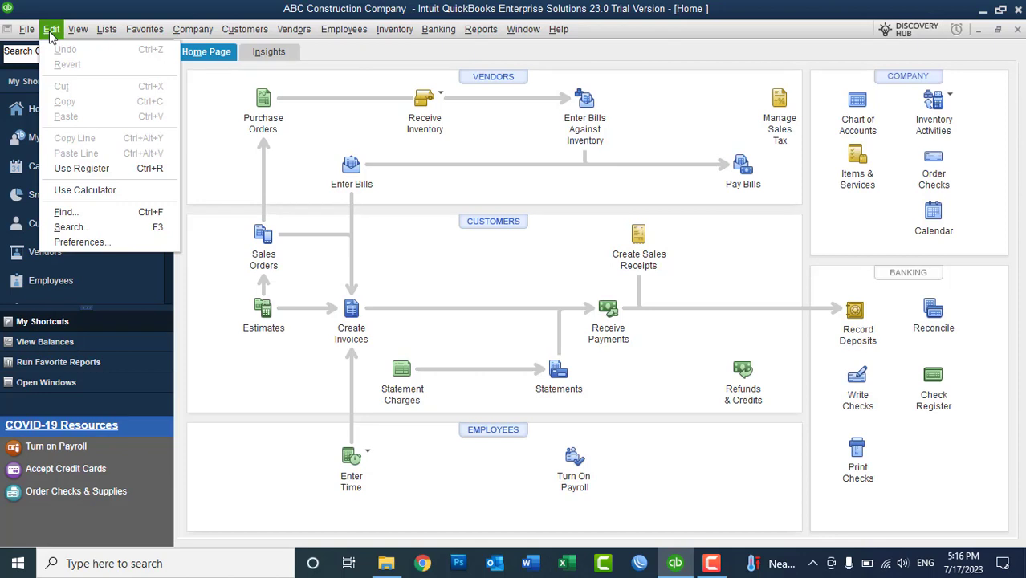
pyautogui.click(50, 32)
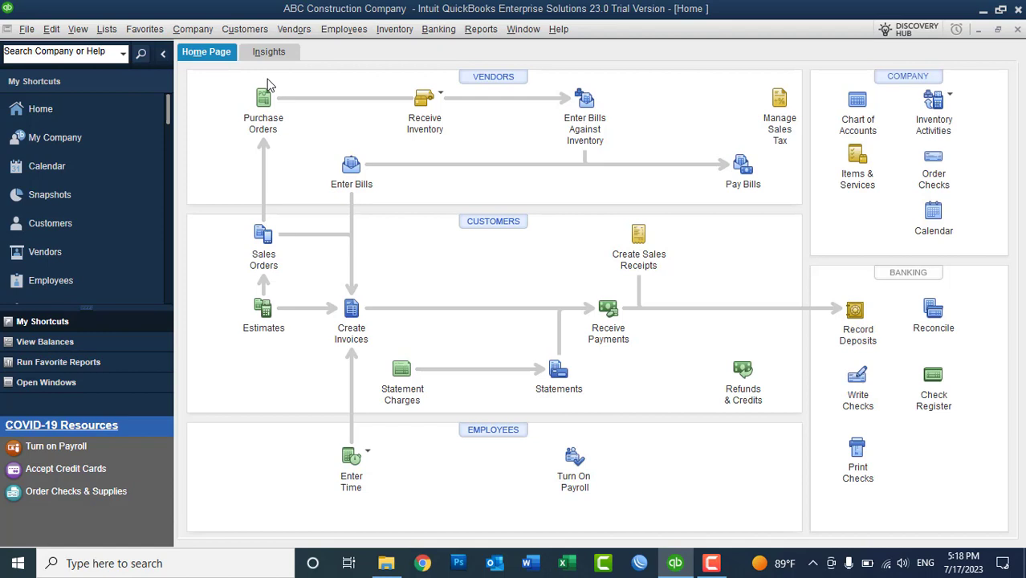
pyautogui.click(107, 30)
pyautogui.click(137, 50)
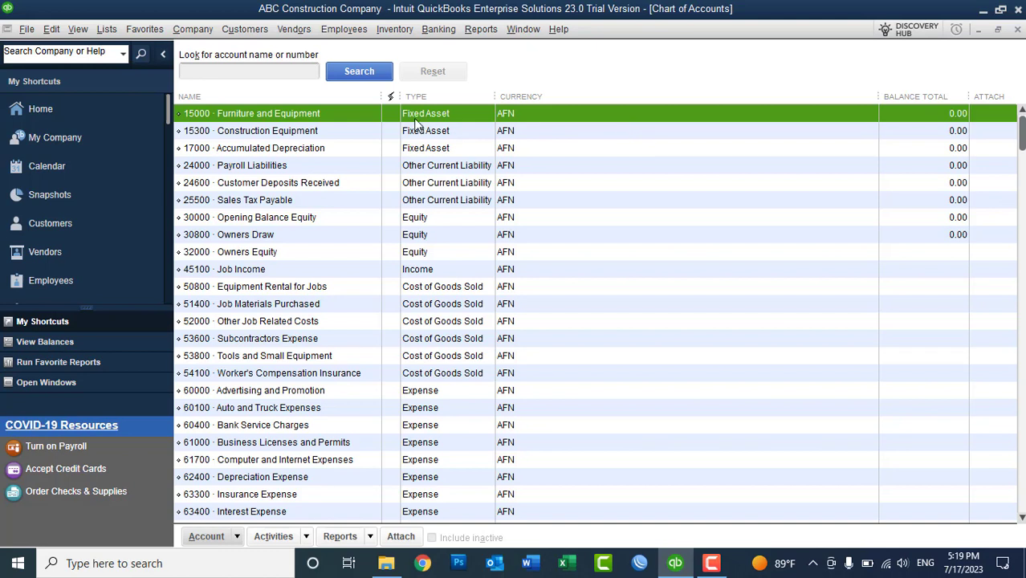
pyautogui.press('4')
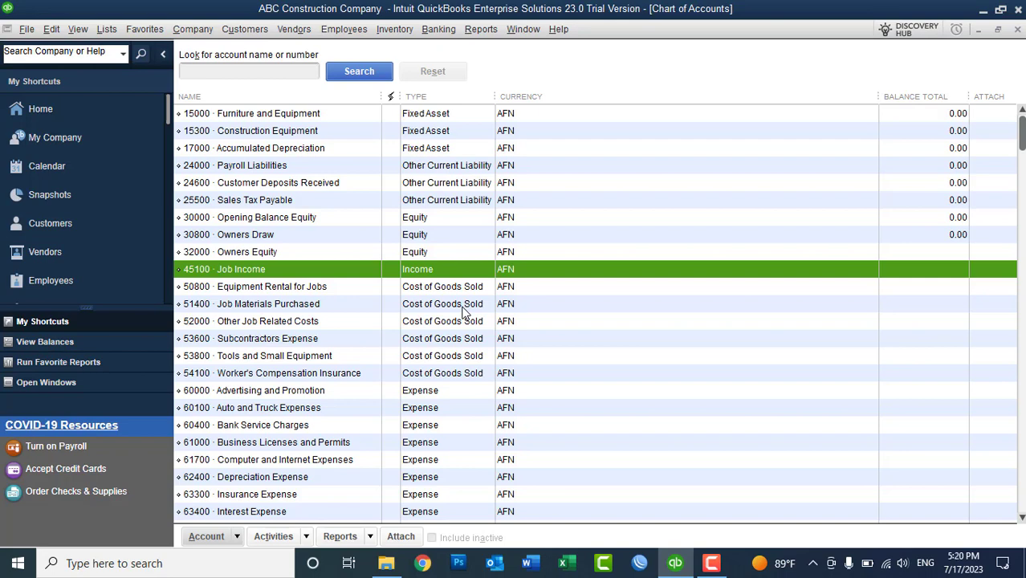
pyautogui.moveTo(1019, 134); pyautogui.dragTo(1017, 242)
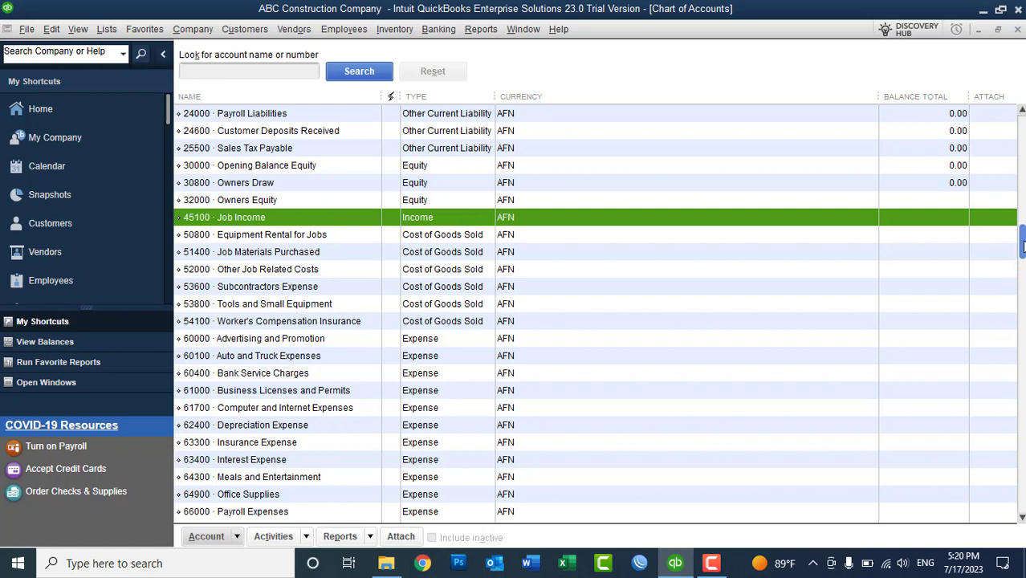
pyautogui.scroll(2, 1013, 277)
pyautogui.scroll(1, 599, 313)
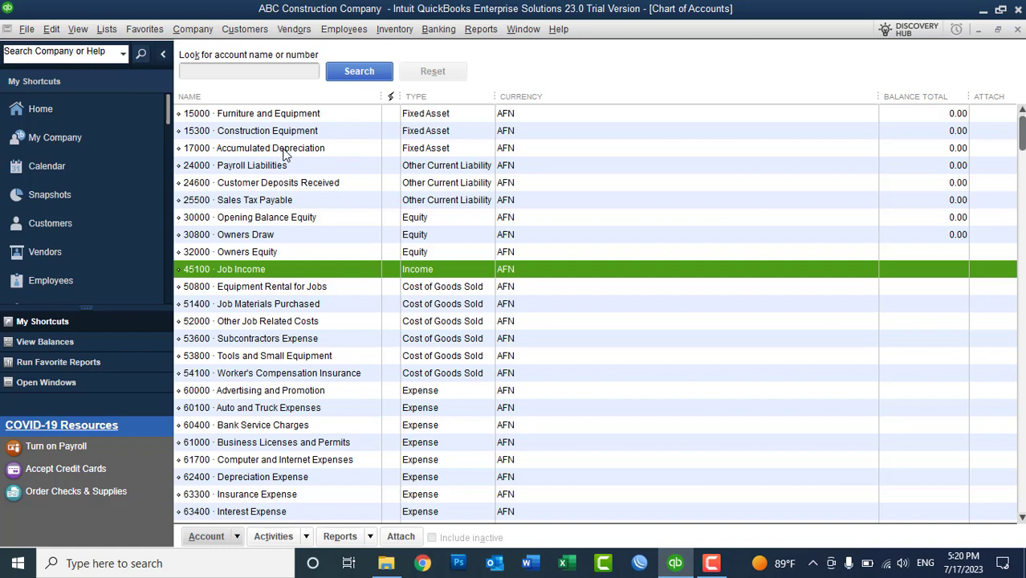
pyautogui.click(283, 149)
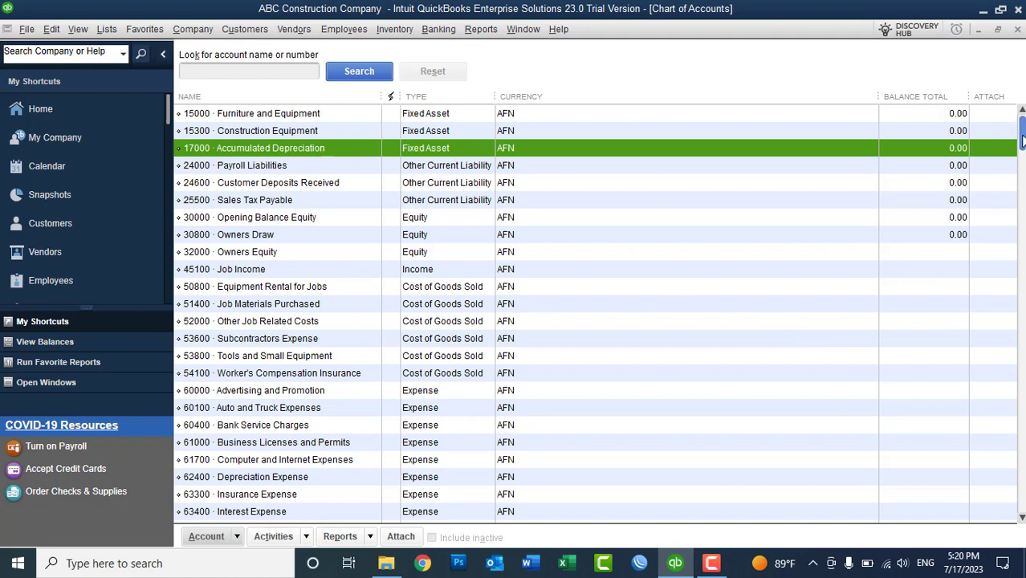
pyautogui.moveTo(1022, 140); pyautogui.dragTo(1022, 265)
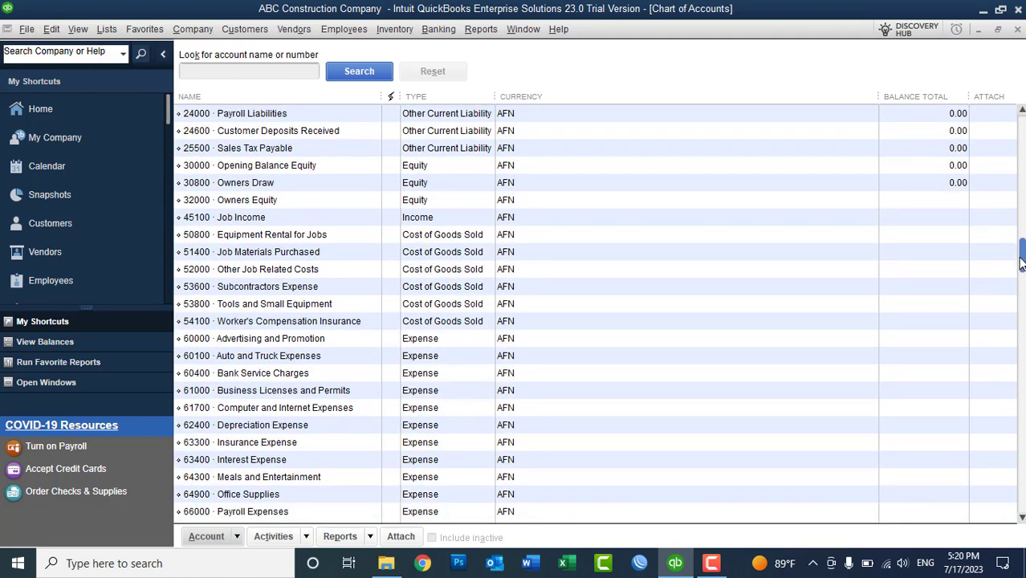
pyautogui.click(293, 427)
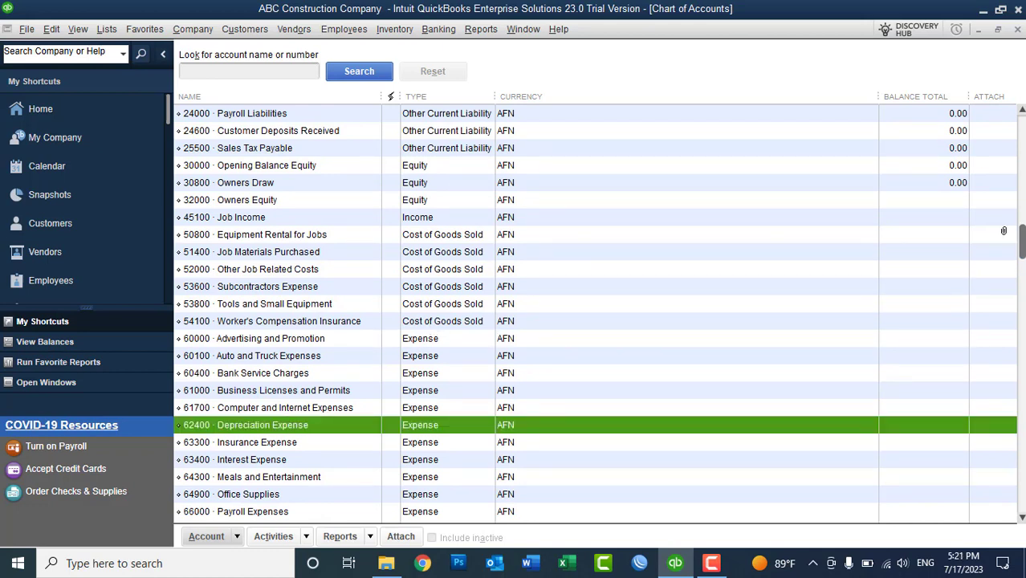
pyautogui.scroll(3, 1022, 215)
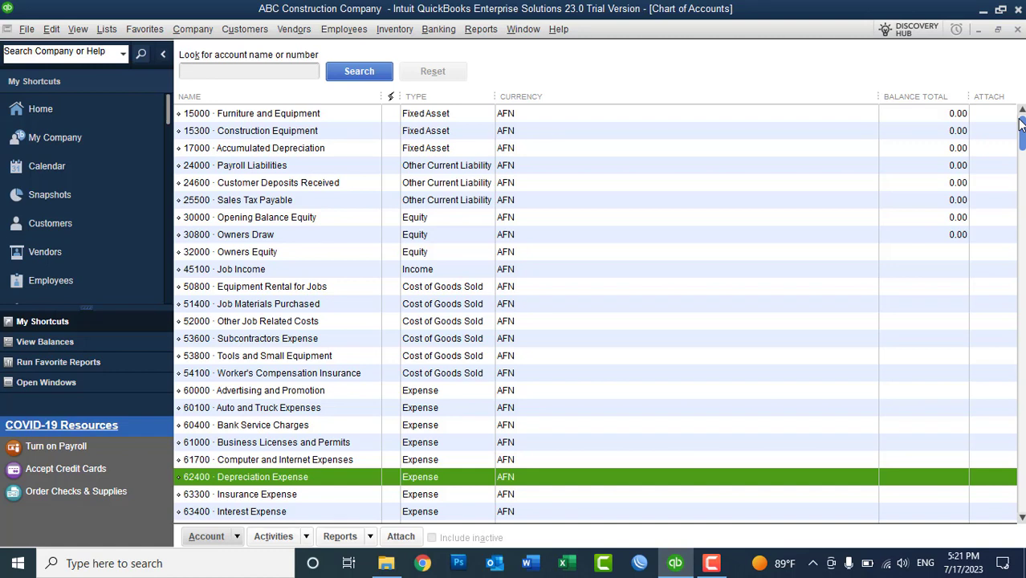
pyautogui.click(370, 149)
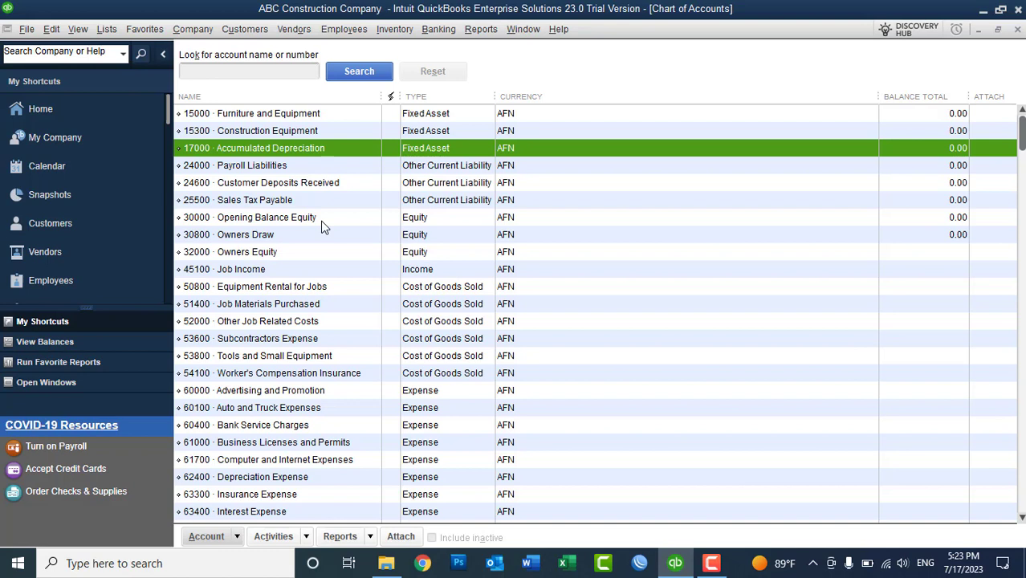
pyautogui.click(258, 236)
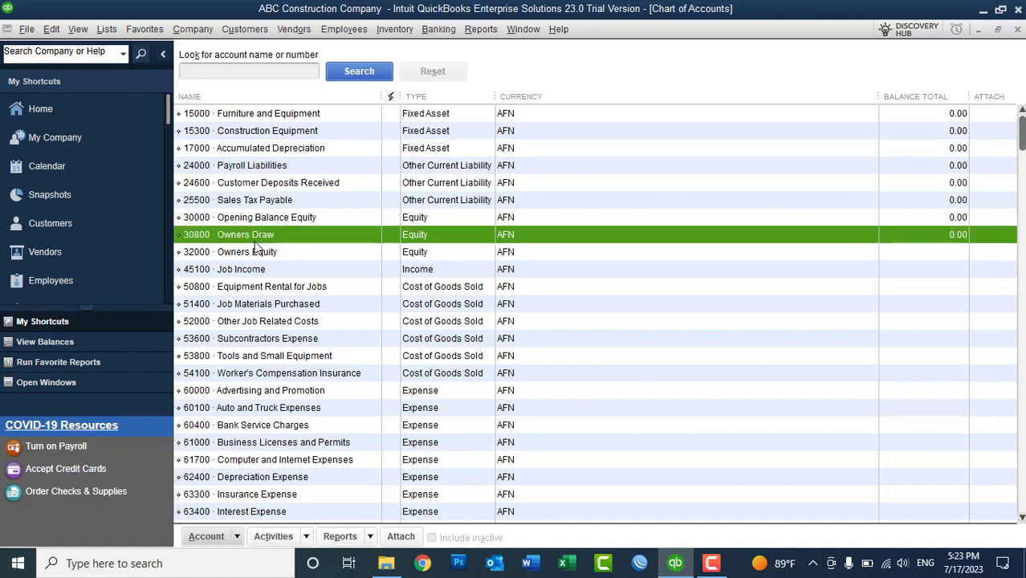
pyautogui.click(256, 255)
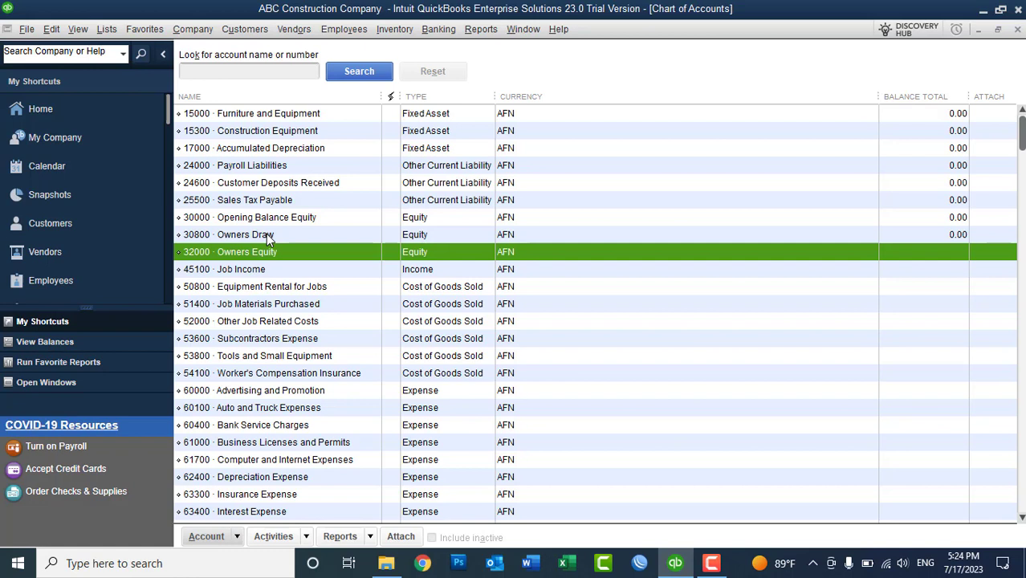
pyautogui.click(246, 240)
pyautogui.click(245, 254)
pyautogui.click(244, 240)
pyautogui.click(243, 252)
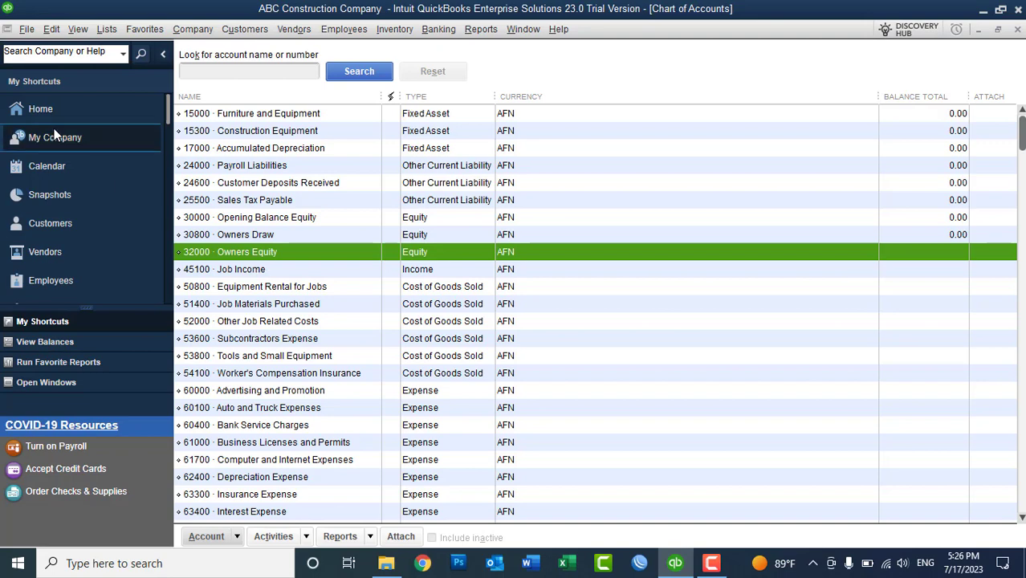
# - Start a general journal entry, view the class list for its first line, then close it
pyautogui.click(186, 32)
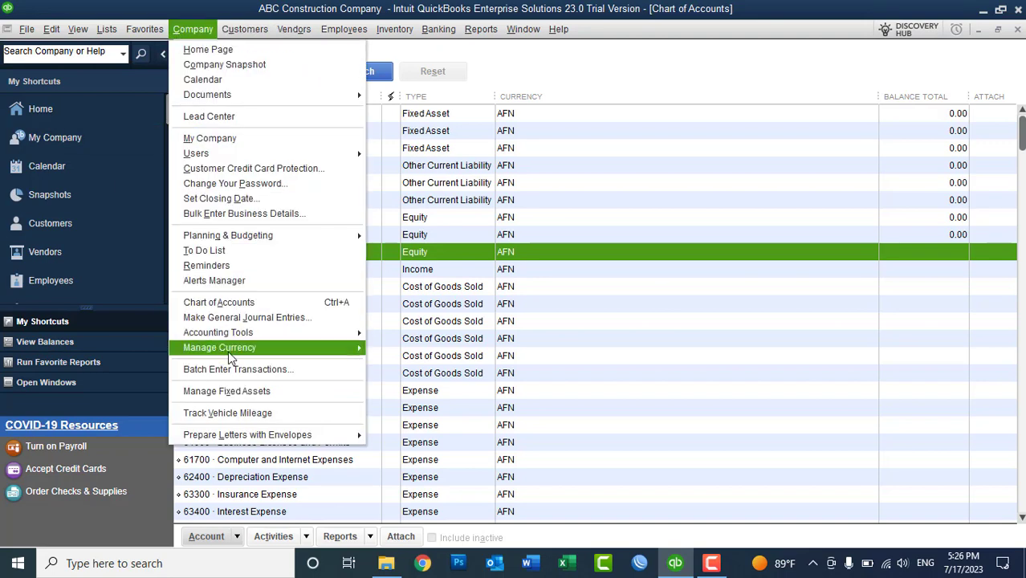
pyautogui.click(227, 322)
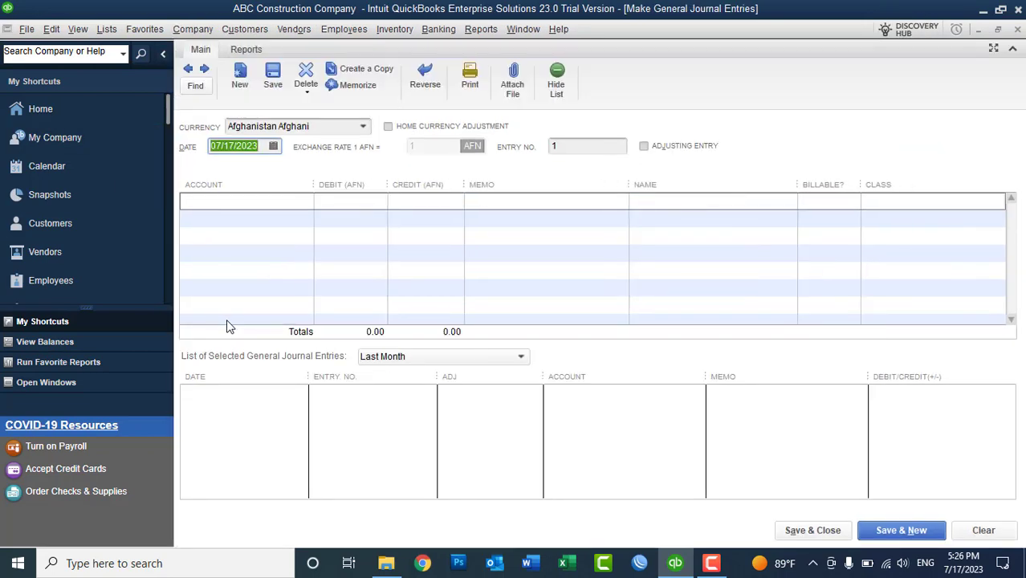
pyautogui.click(948, 206)
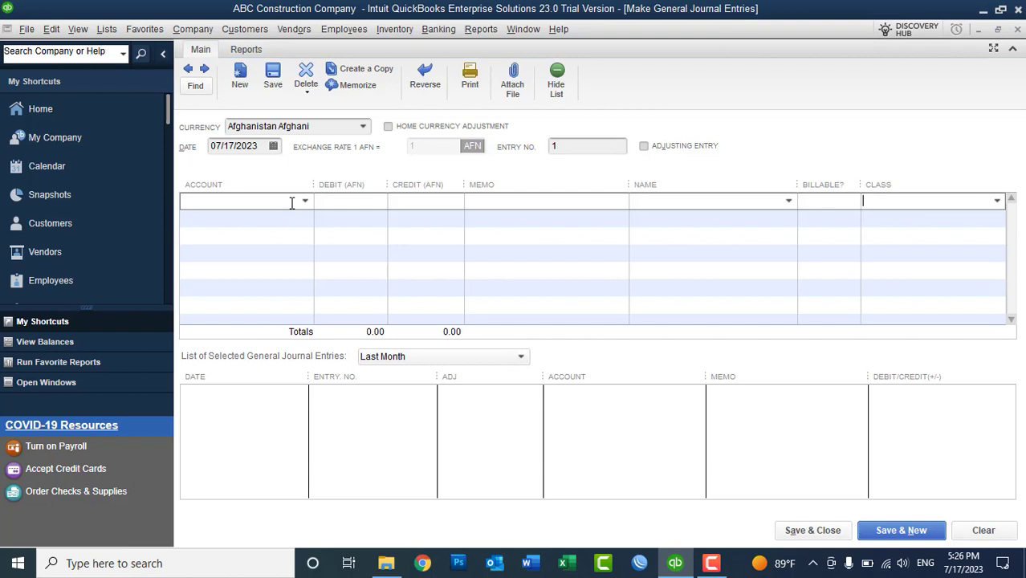
pyautogui.click(998, 202)
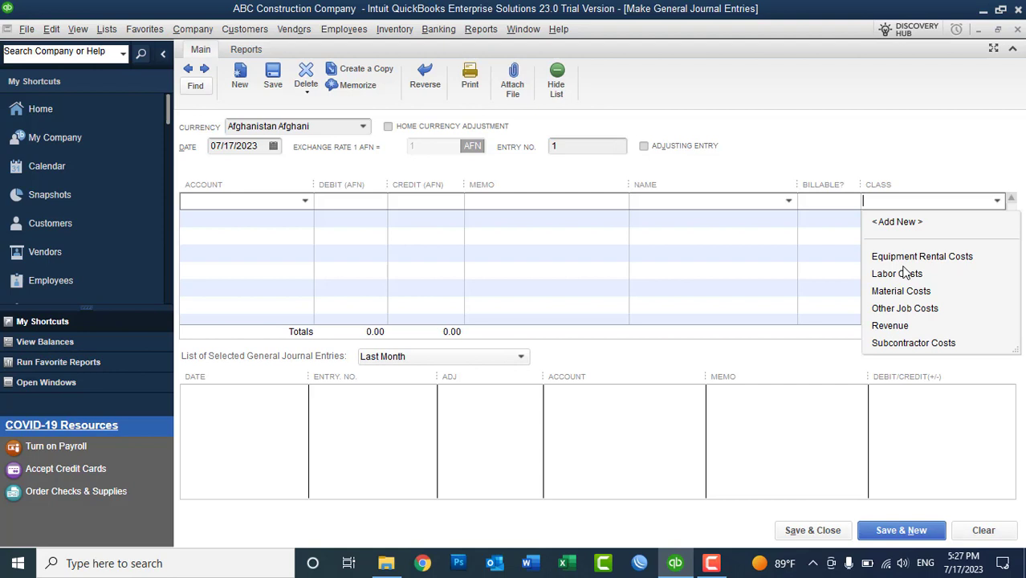
pyautogui.click(1018, 29)
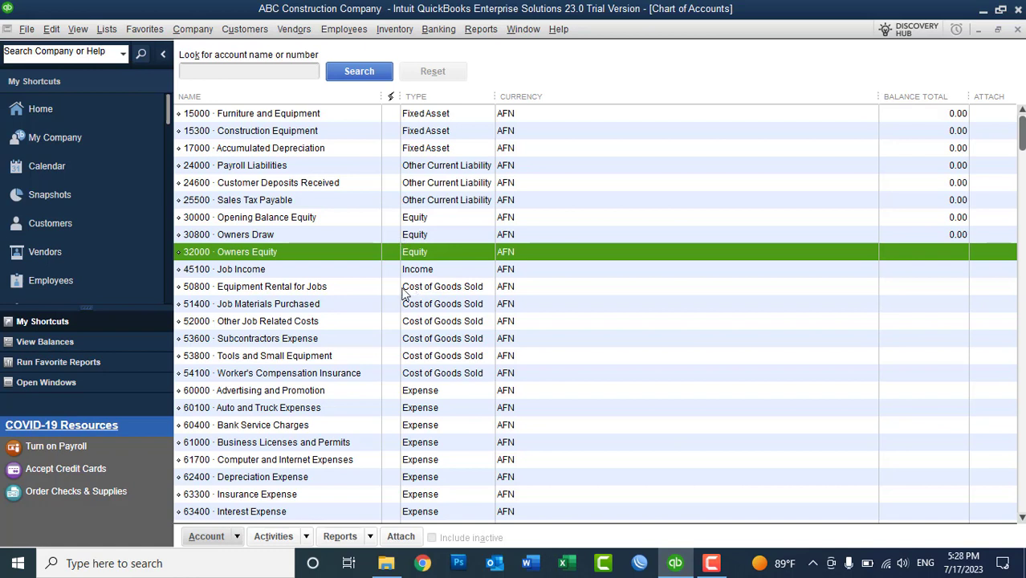
pyautogui.click(405, 289)
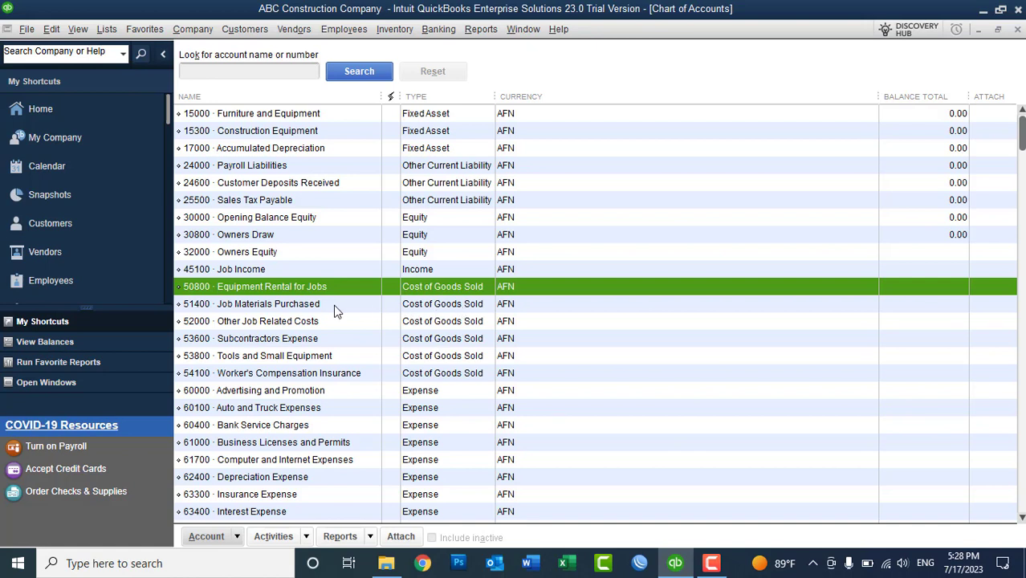
pyautogui.click(283, 307)
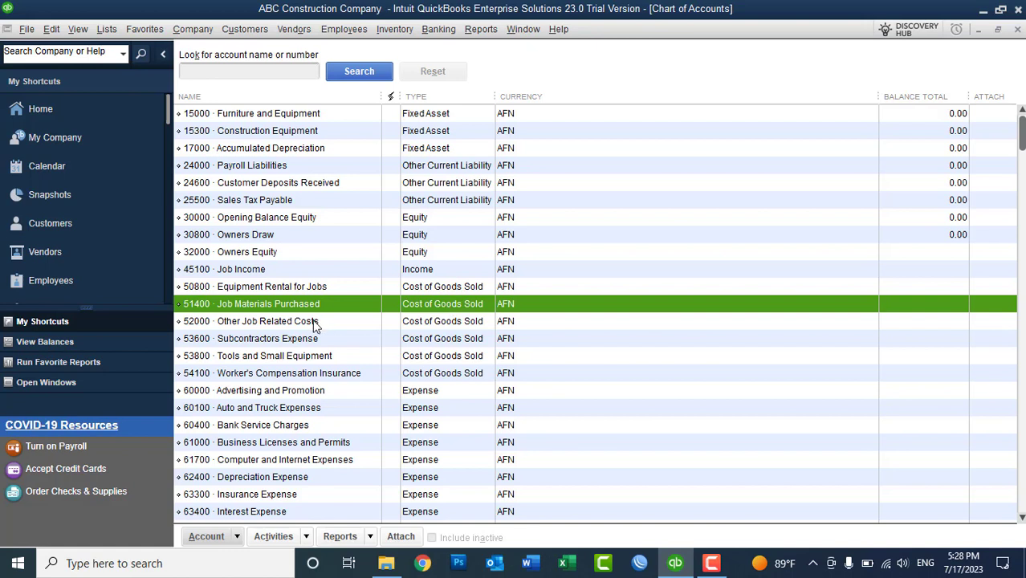
pyautogui.click(247, 358)
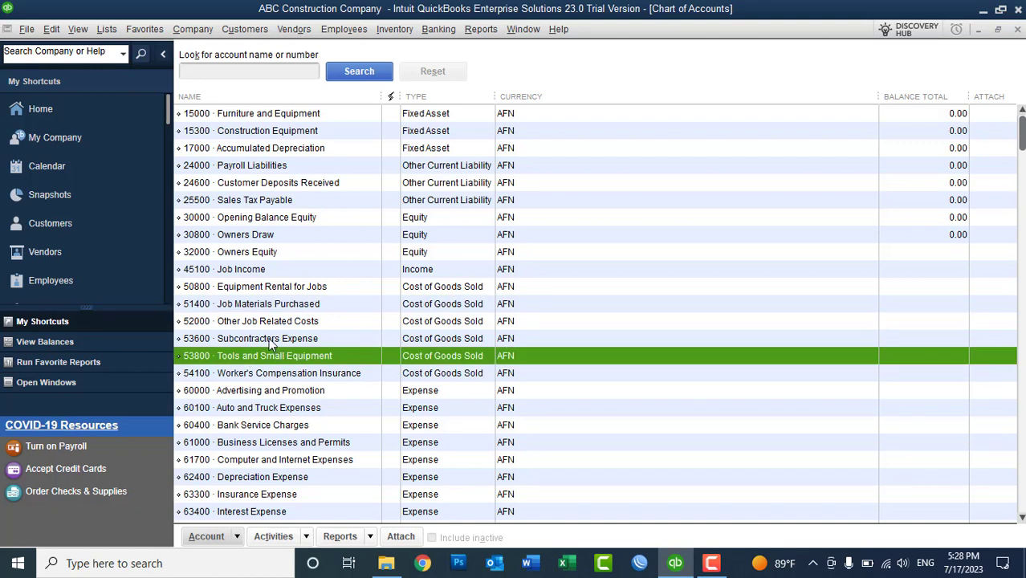
pyautogui.click(268, 337)
pyautogui.click(259, 322)
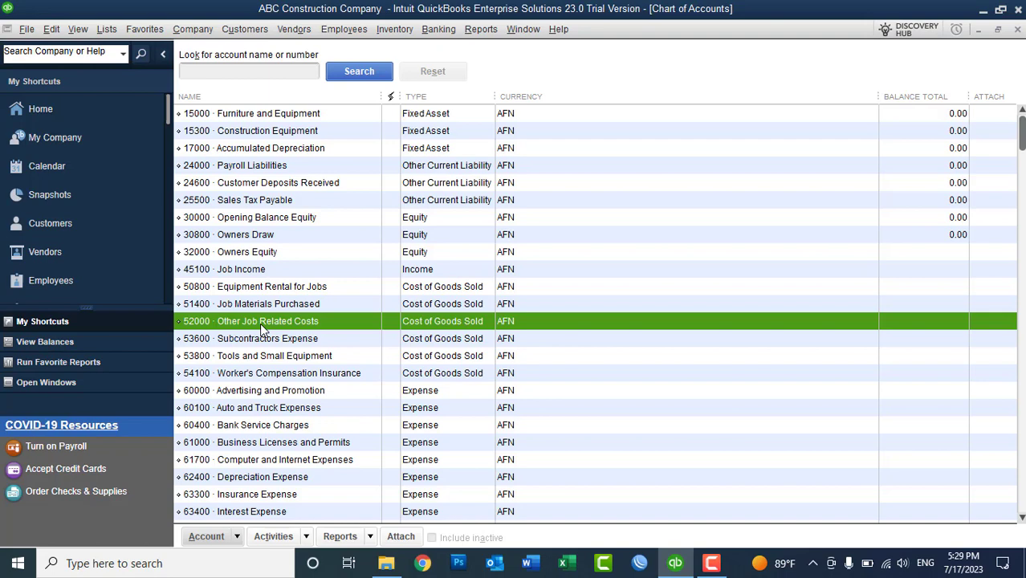
pyautogui.click(107, 29)
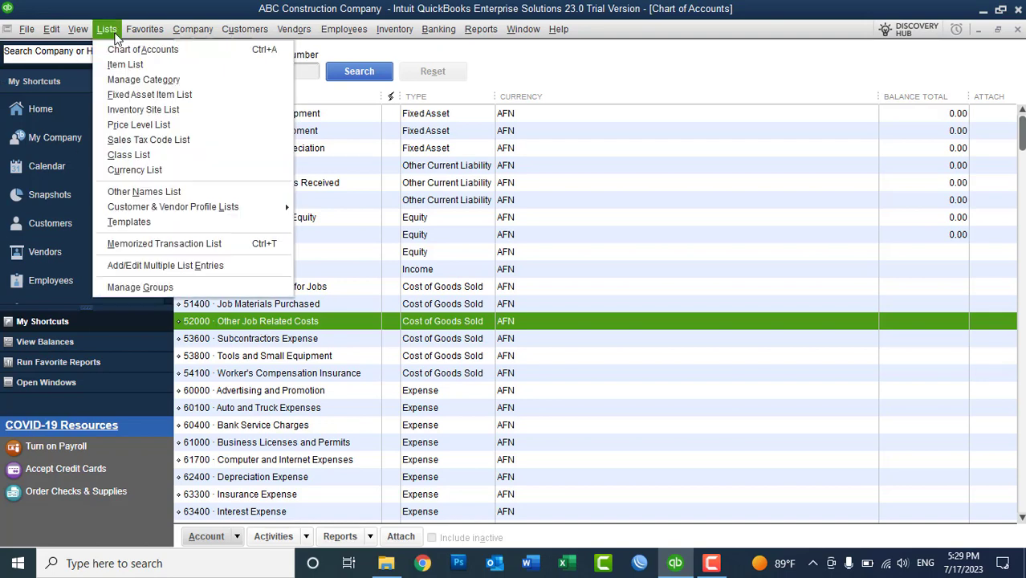
# - Confirm 01 Plans and Permits uses expense account 52000 Other Job Related Costs, then start a new item
pyautogui.click(120, 65)
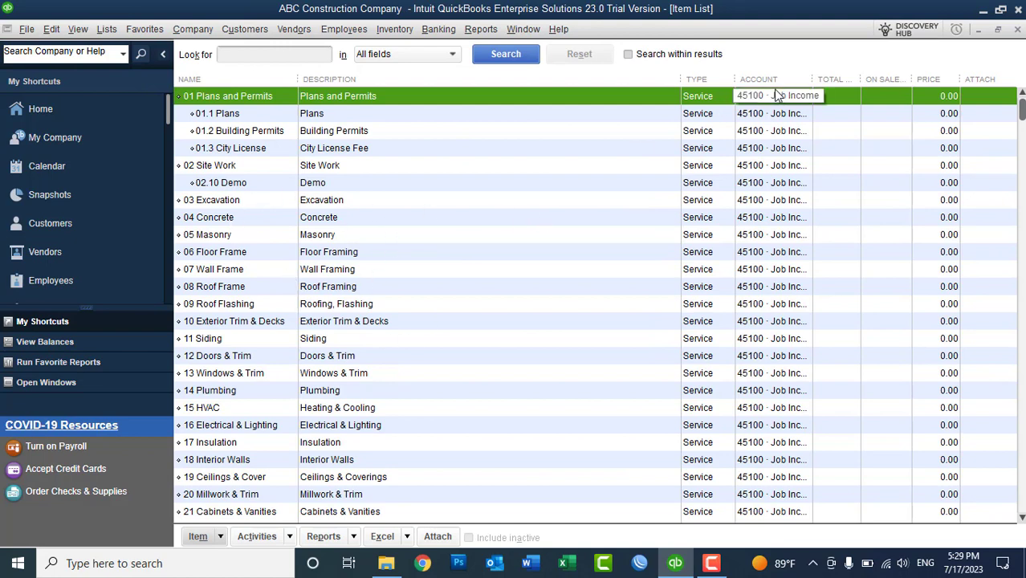
pyautogui.moveTo(806, 88); pyautogui.dragTo(856, 90)
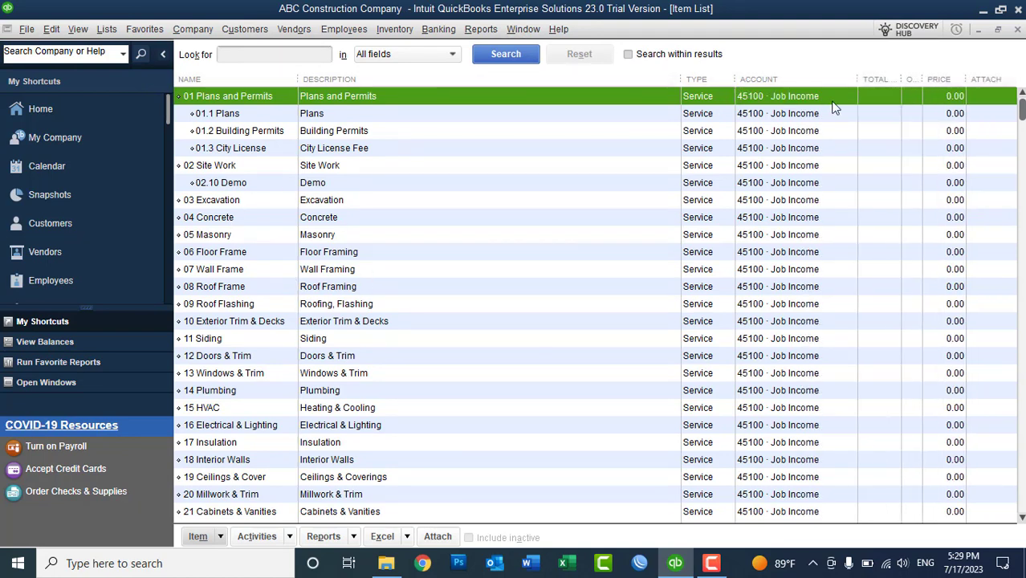
pyautogui.doubleClick(792, 102)
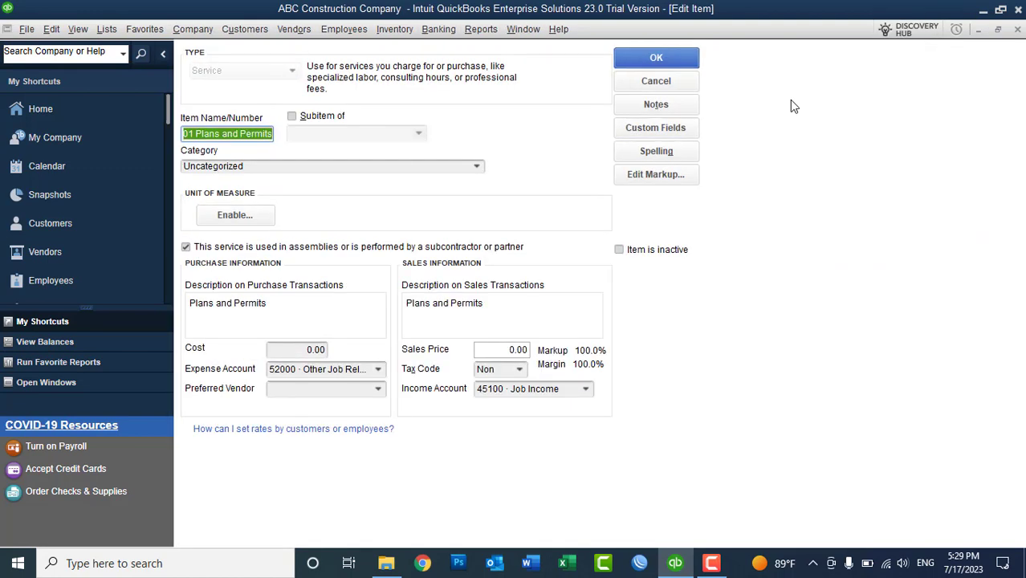
pyautogui.click(378, 369)
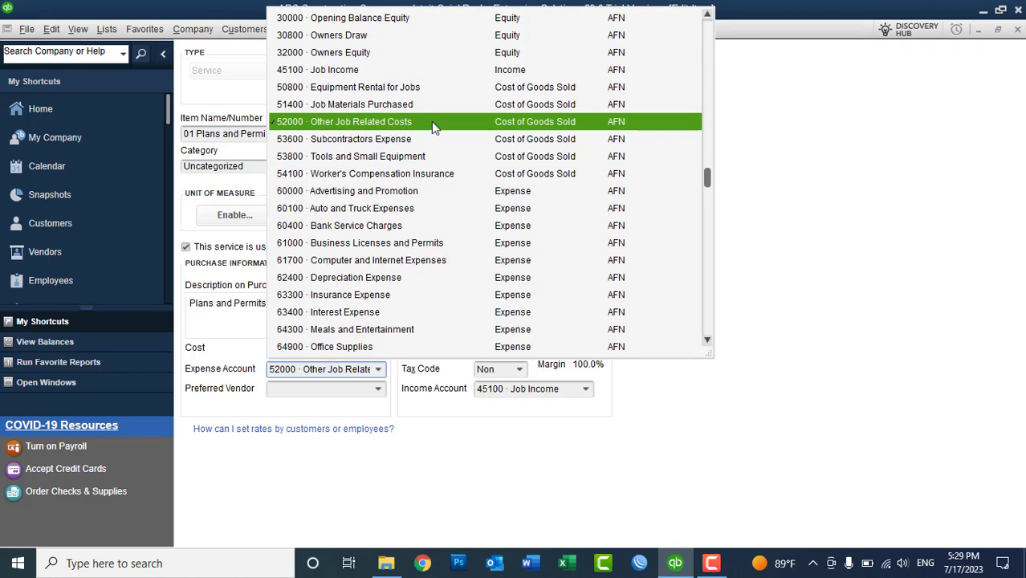
pyautogui.click(723, 113)
pyautogui.click(661, 81)
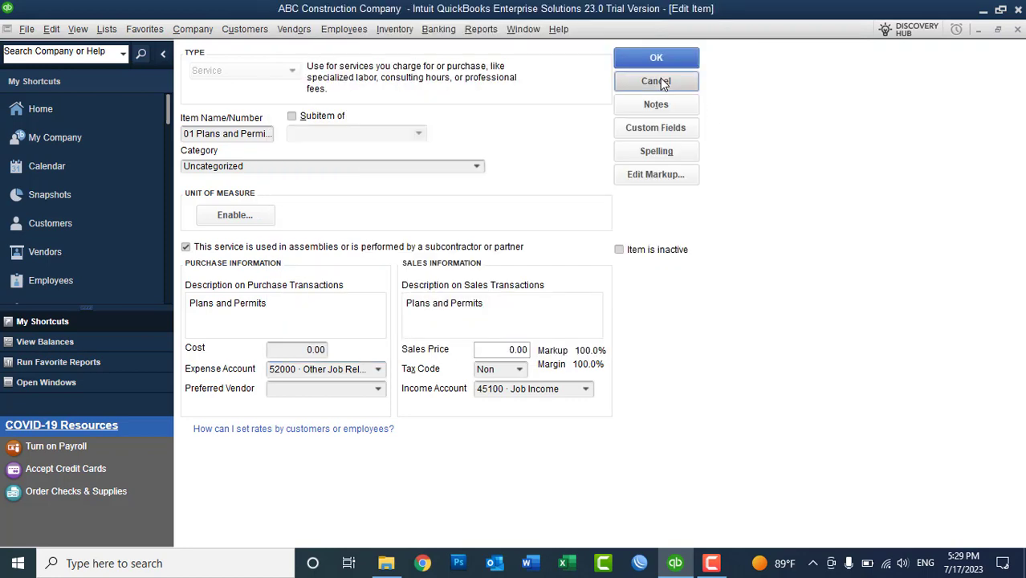
pyautogui.rightClick(514, 154)
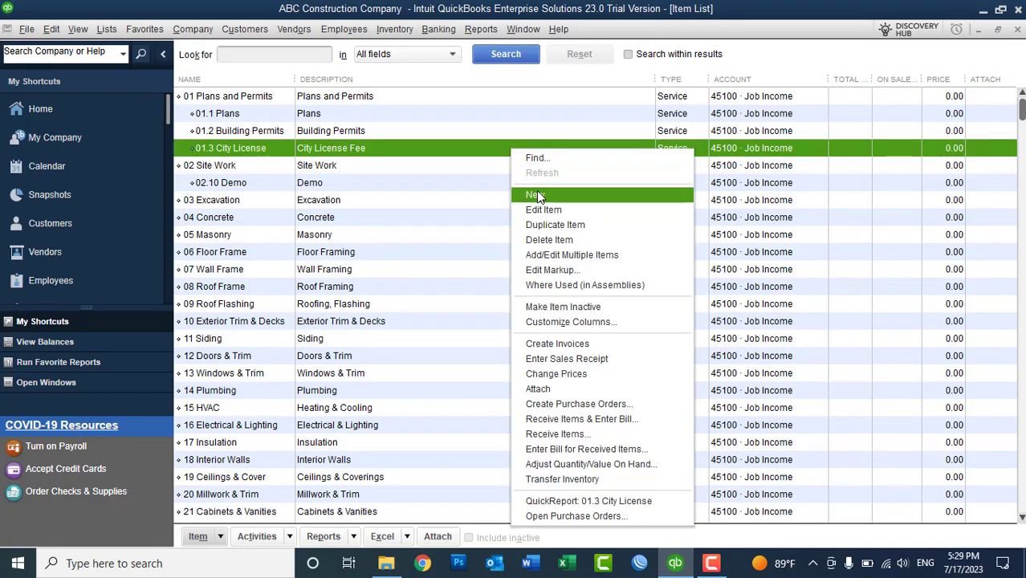
pyautogui.click(536, 190)
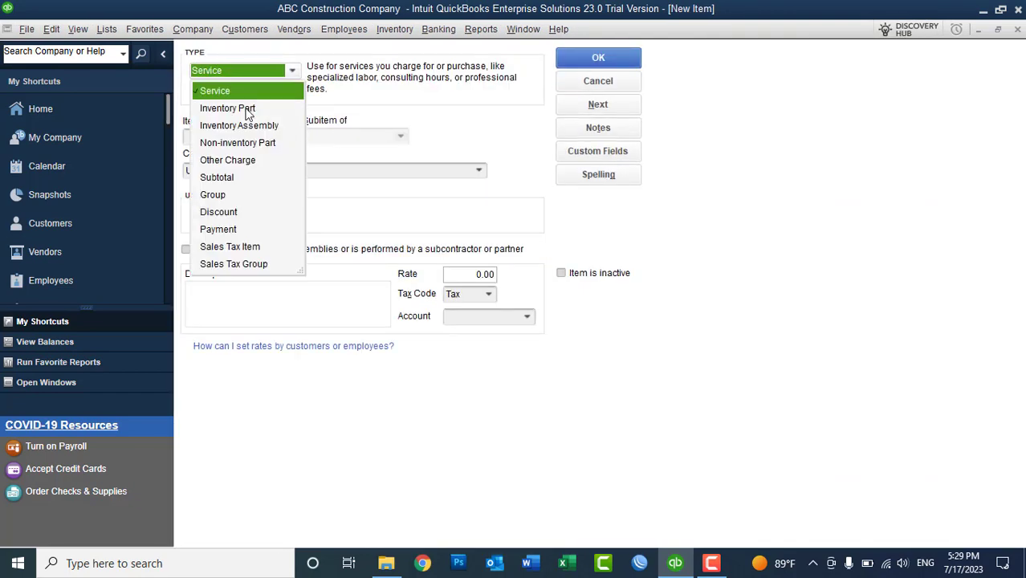
# - Begin an Inventory Part named Monitor with COGS account 50000 Cost of Goods Sold, then discard it
pyautogui.click(238, 109)
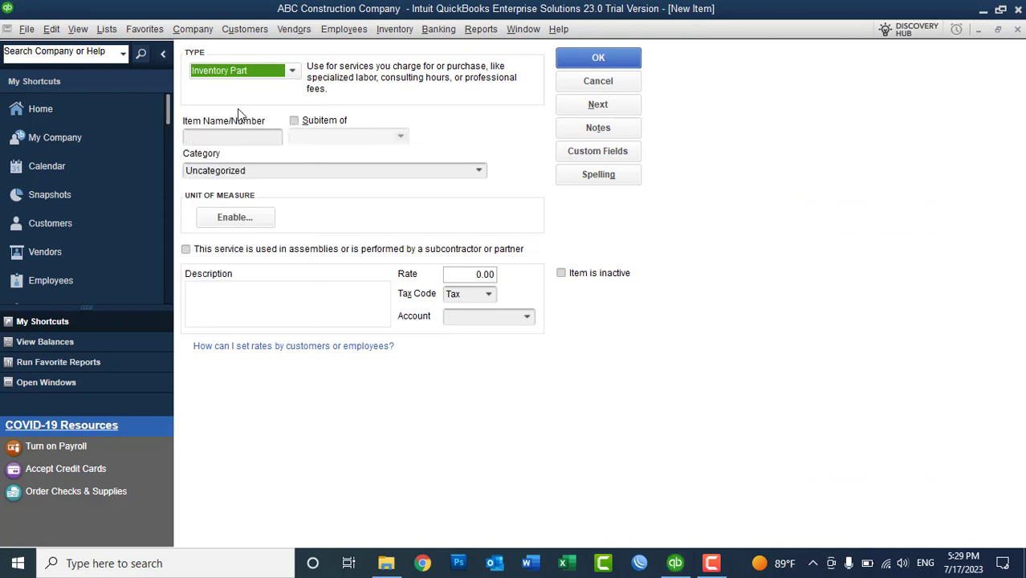
pyautogui.click(236, 134)
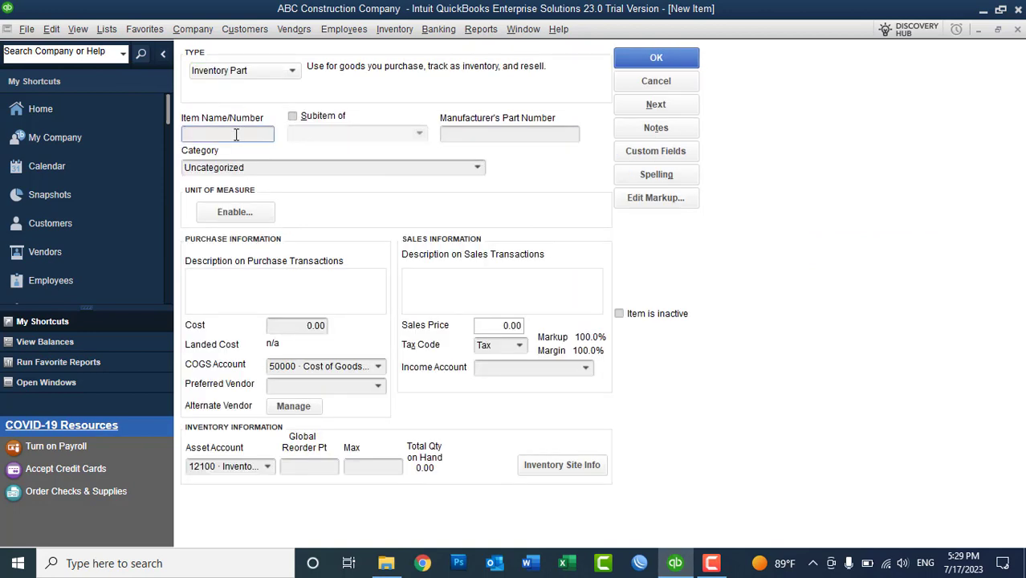
pyautogui.write('Monitor')
pyautogui.click(379, 367)
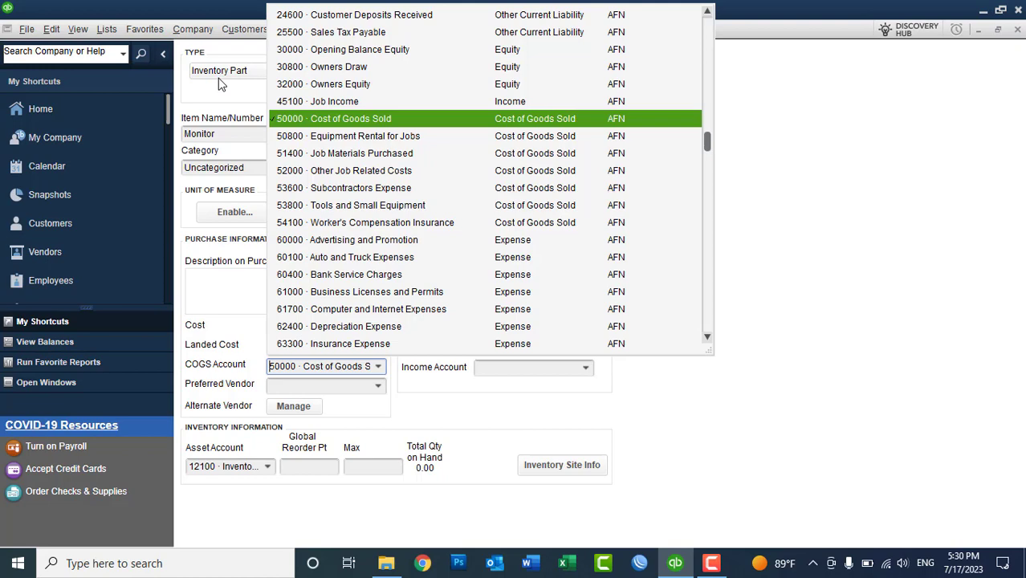
pyautogui.click(1019, 40)
pyautogui.click(1017, 30)
pyautogui.click(525, 179)
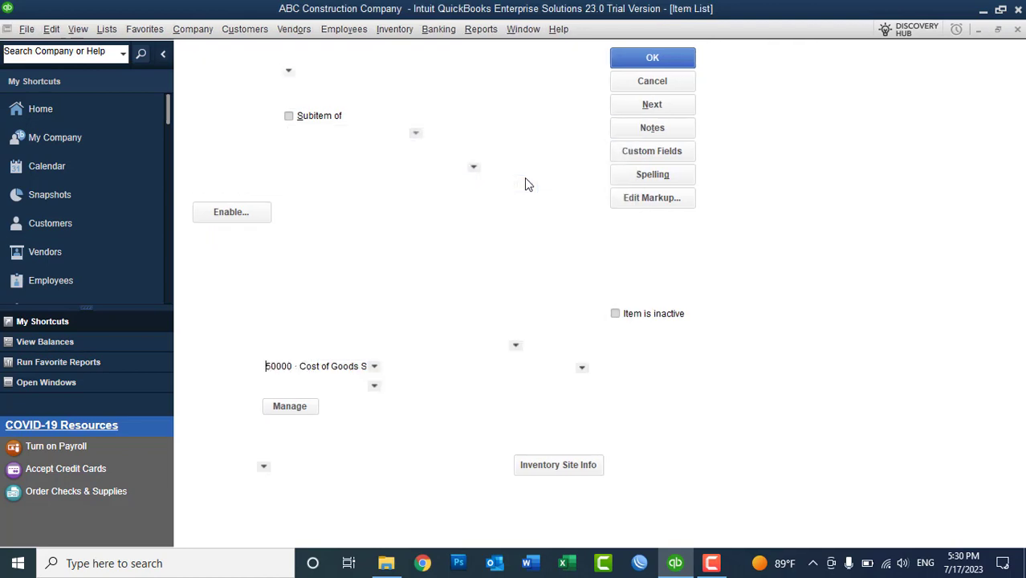
# - Close the Item List and select 60000 Advertising and Promotion in the Chart of Accounts
pyautogui.click(1017, 30)
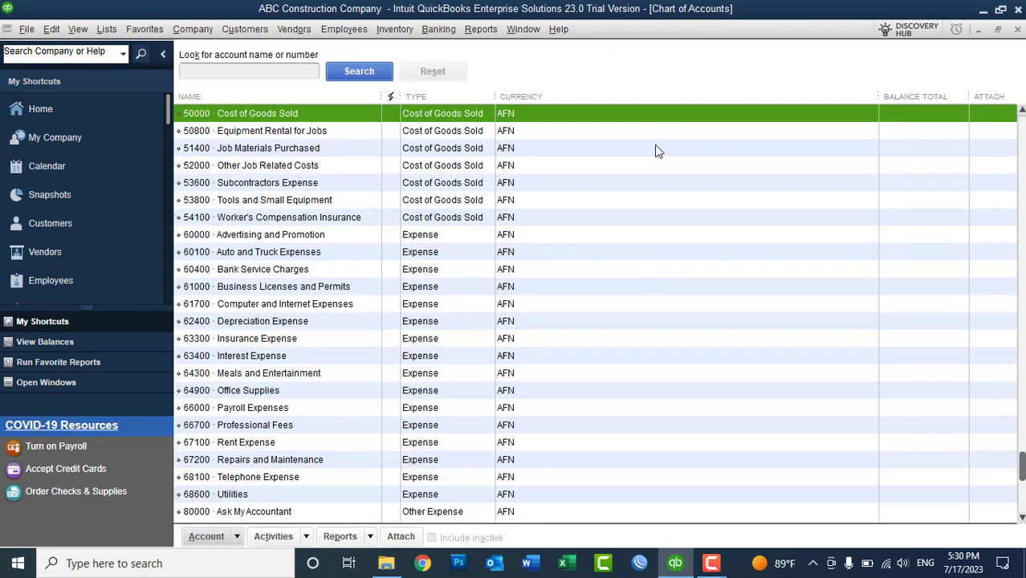
pyautogui.click(421, 236)
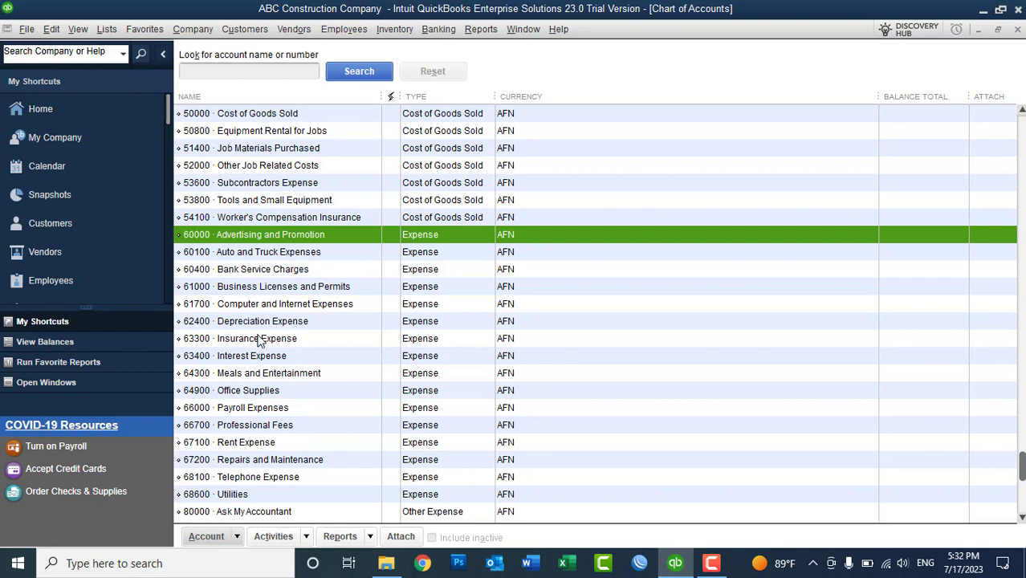
# - Delete the 63300 Insurance Expense account and confirm the deletion
pyautogui.rightClick(260, 341)
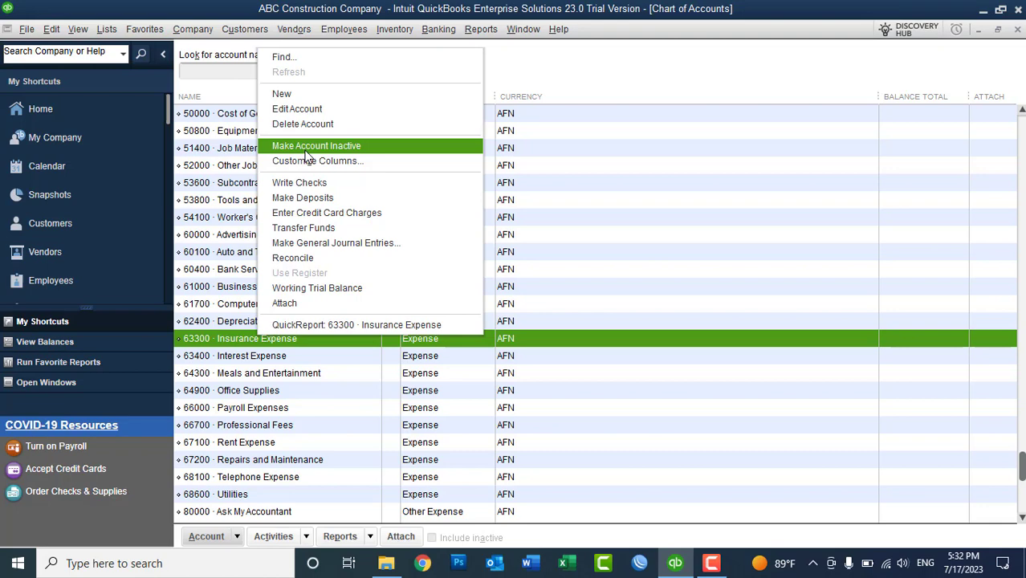
pyautogui.click(299, 125)
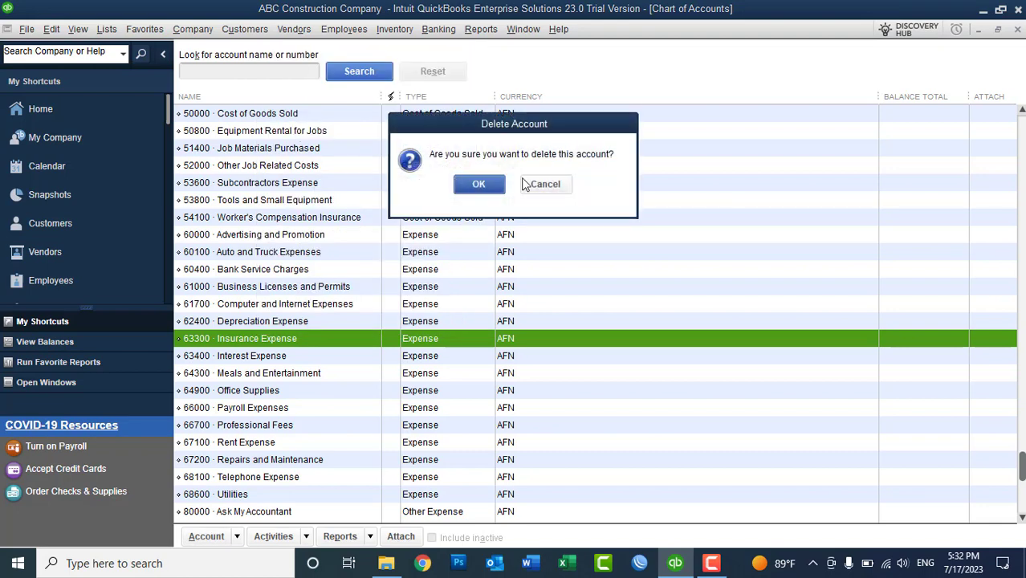
pyautogui.click(485, 188)
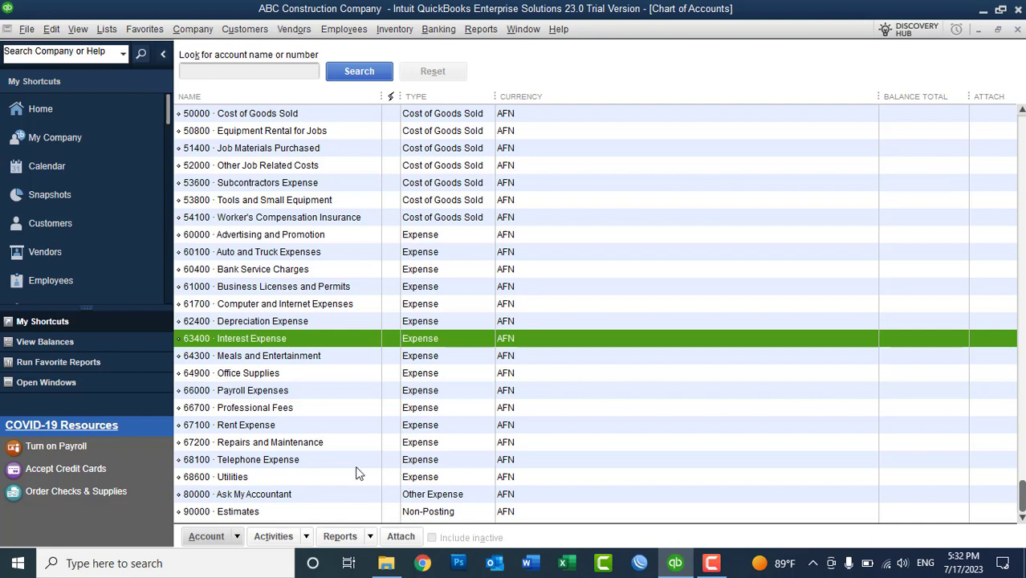
# - Make 66700 Professional Fees inactive, then toggle Include inactive on and off to verify
pyautogui.click(260, 409)
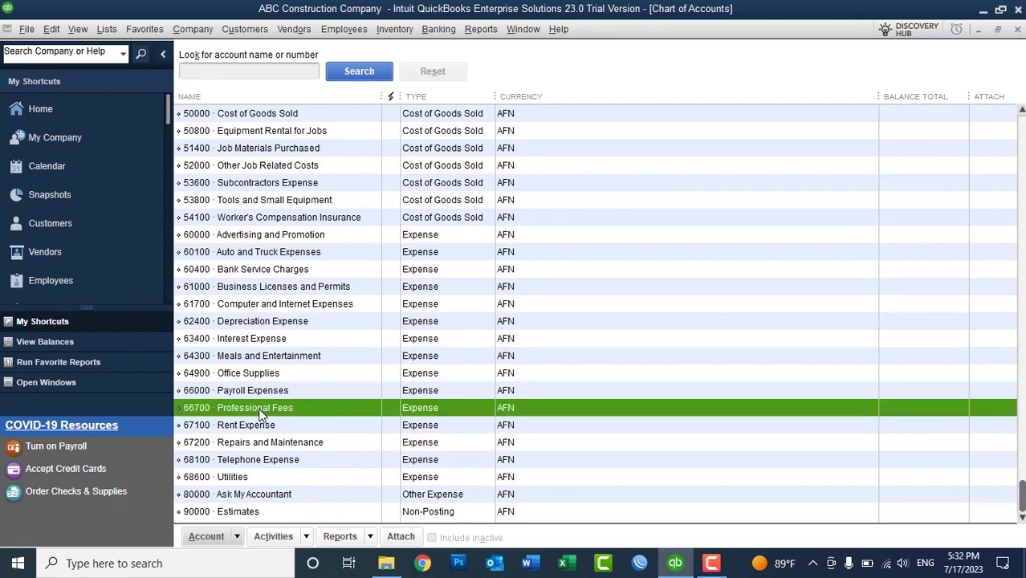
pyautogui.rightClick(259, 413)
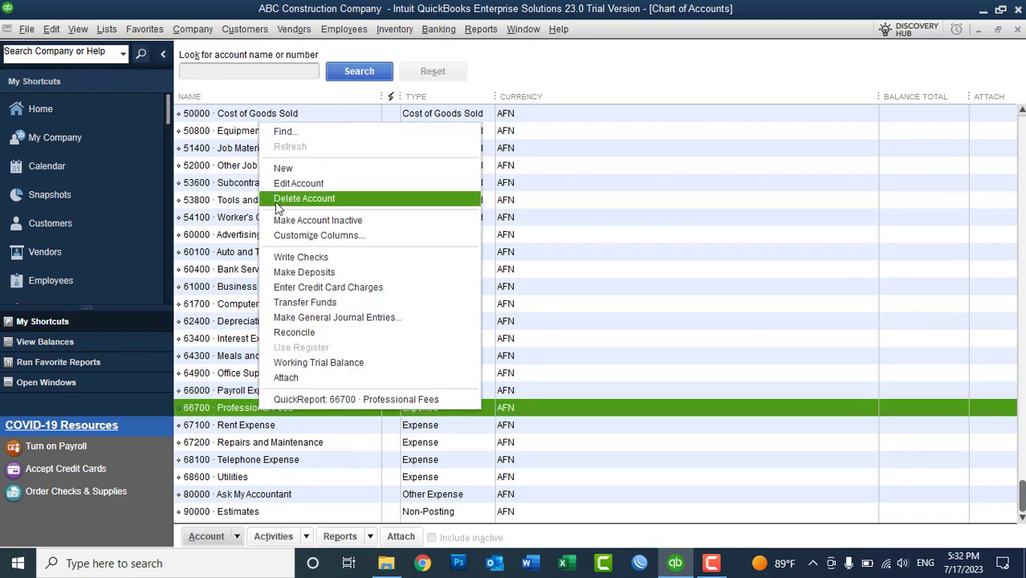
pyautogui.click(289, 224)
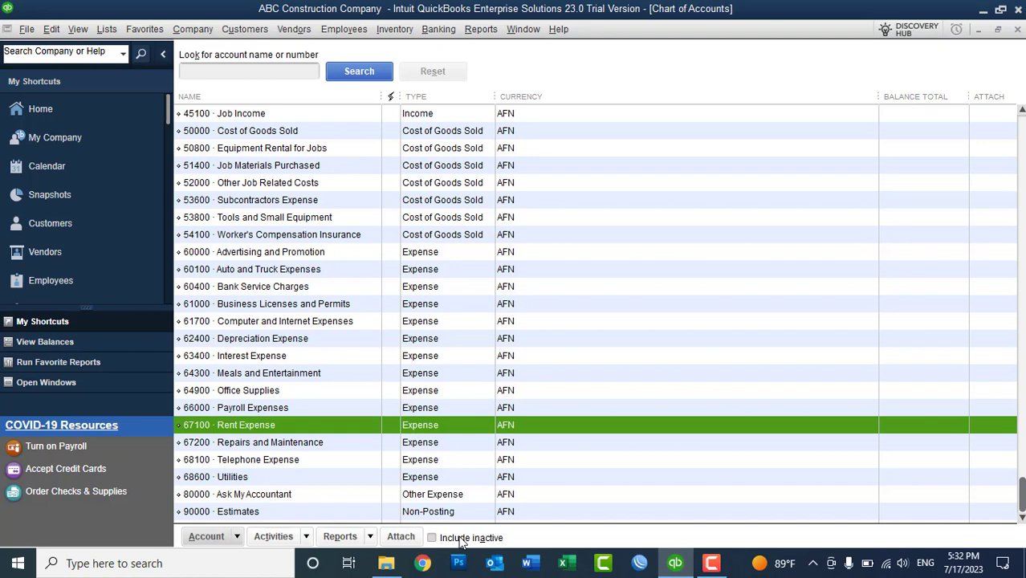
pyautogui.click(432, 537)
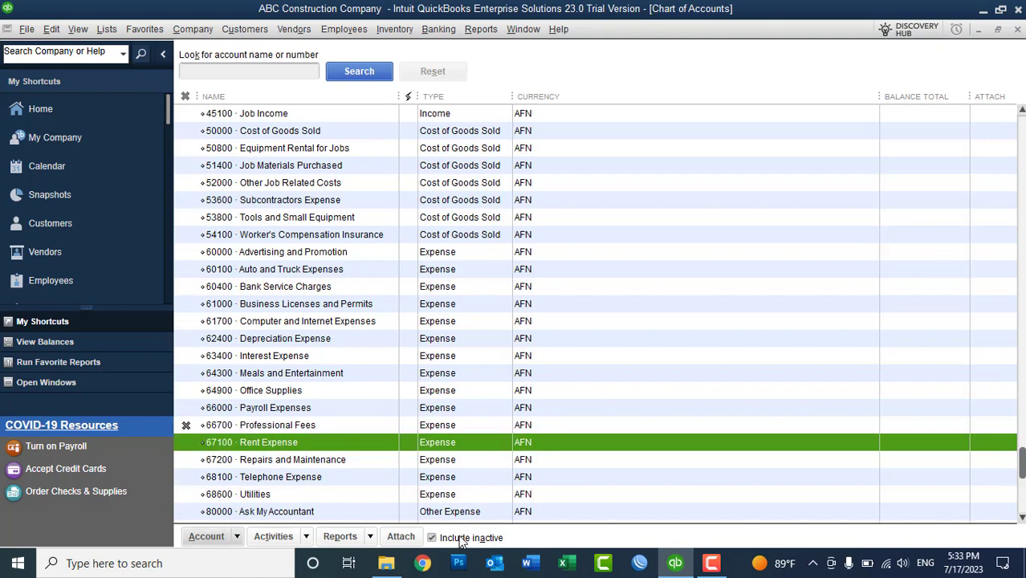
pyautogui.click(462, 540)
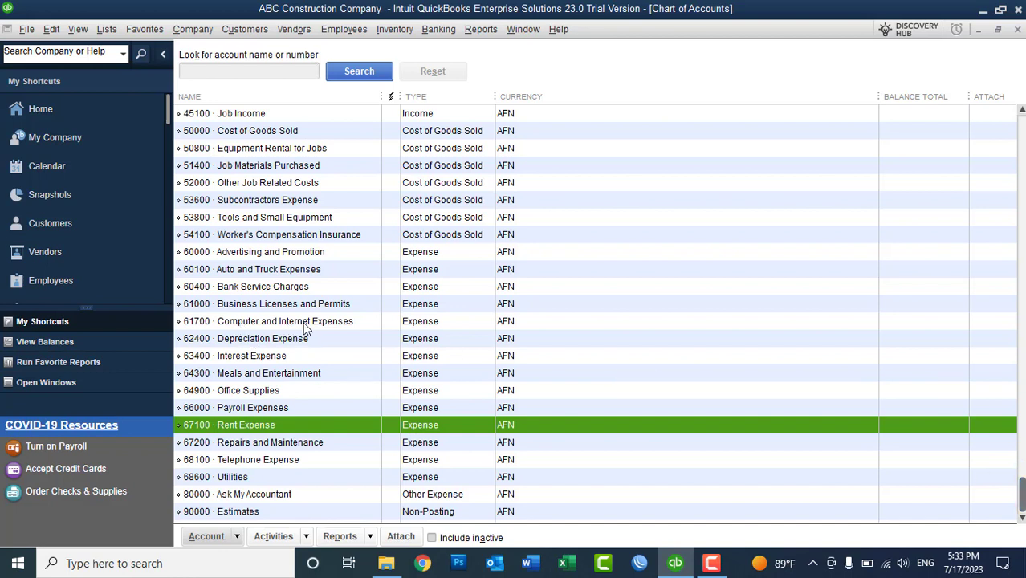
pyautogui.click(283, 323)
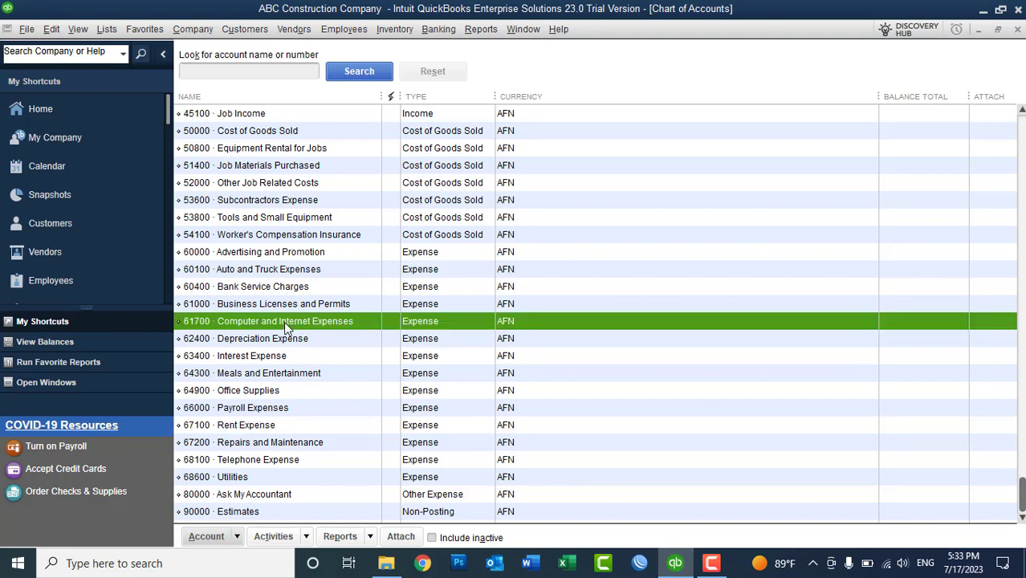
pyautogui.rightClick(283, 321)
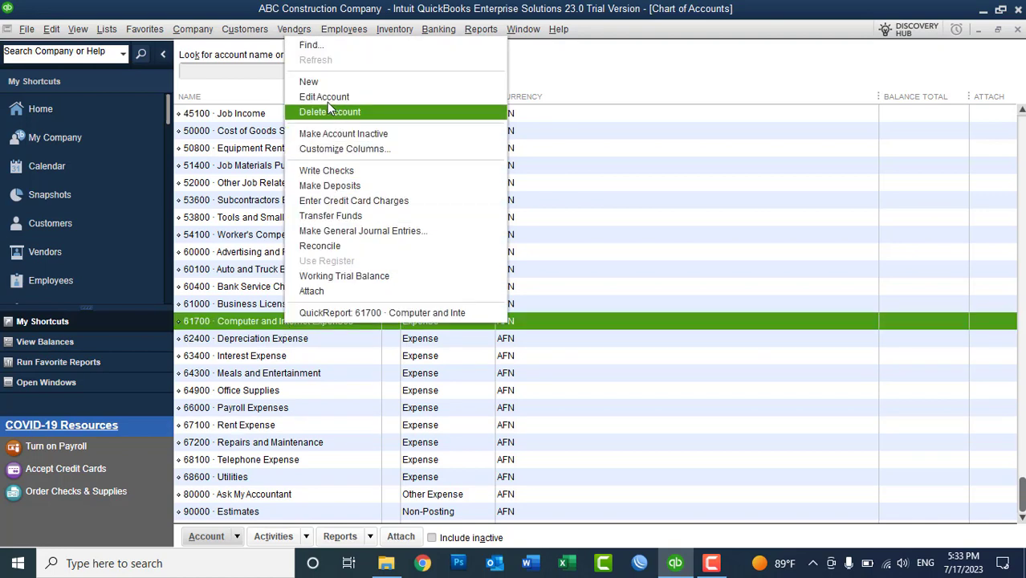
pyautogui.click(324, 97)
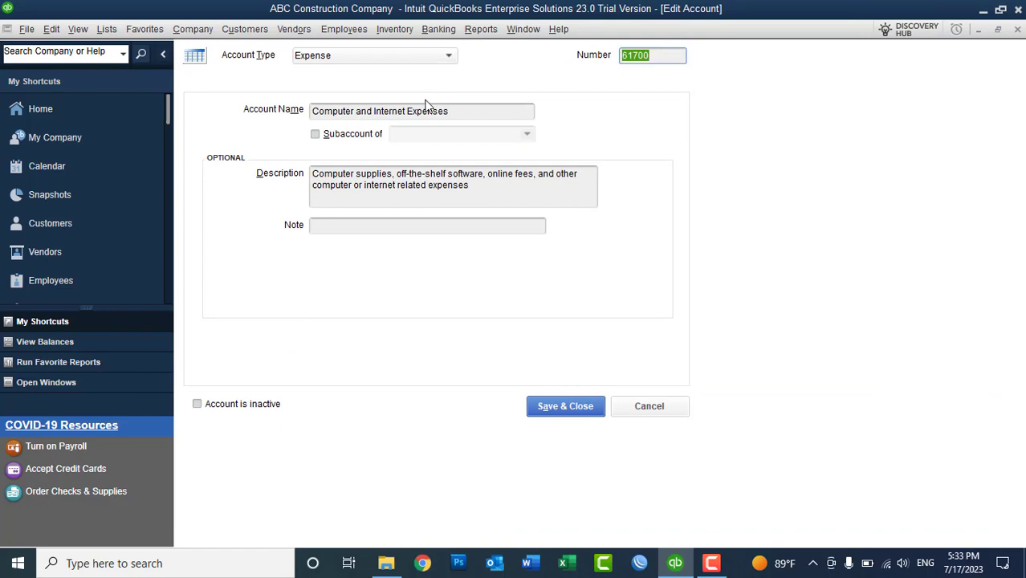
pyautogui.click(654, 405)
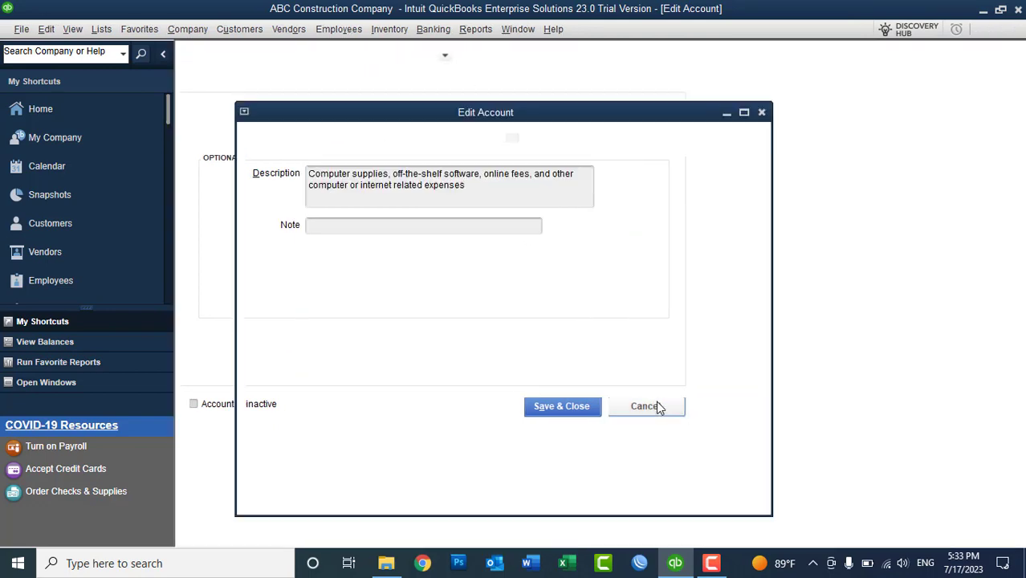
pyautogui.scroll(4, 1018, 87)
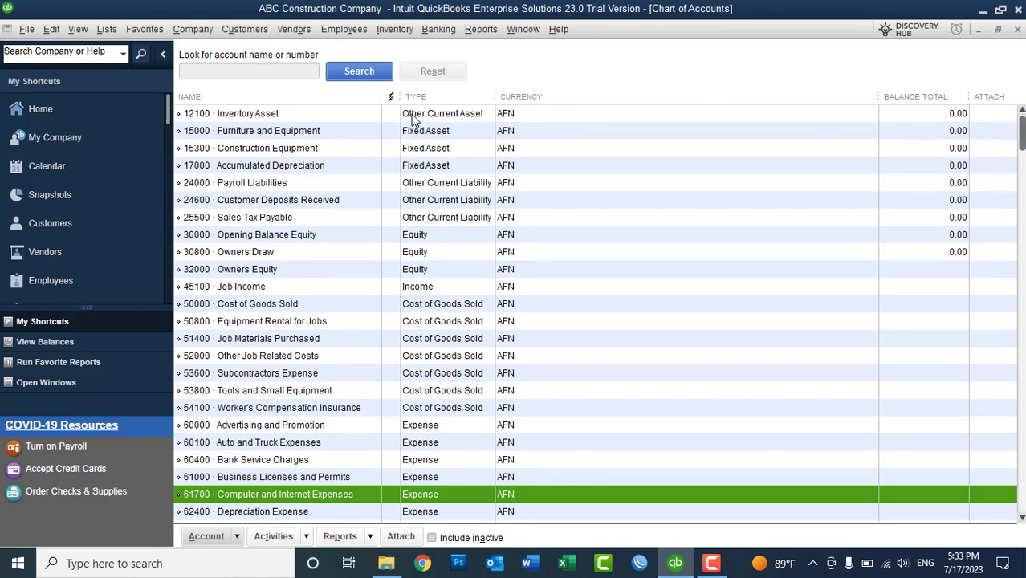
pyautogui.click(416, 118)
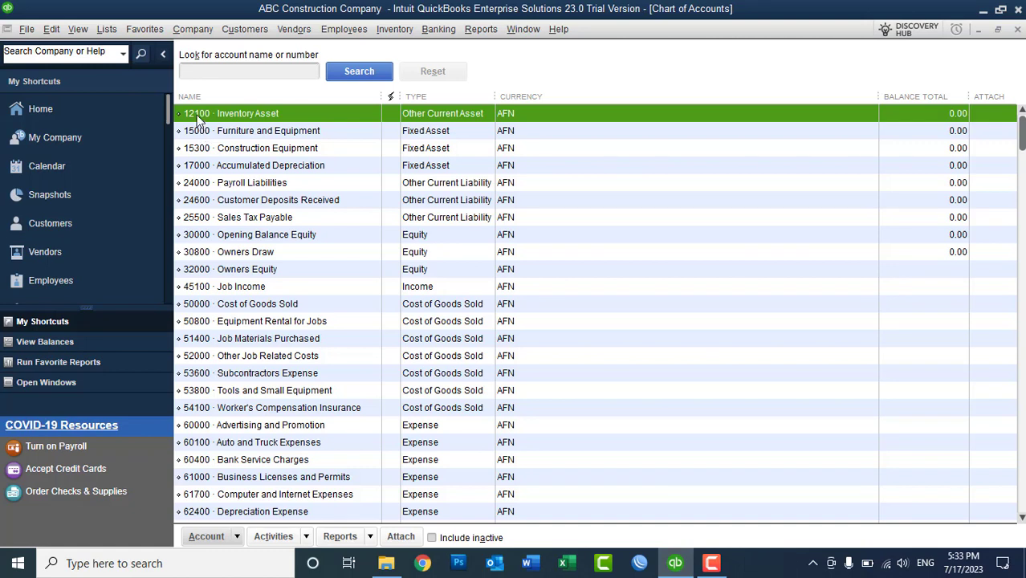
pyautogui.rightClick(196, 117)
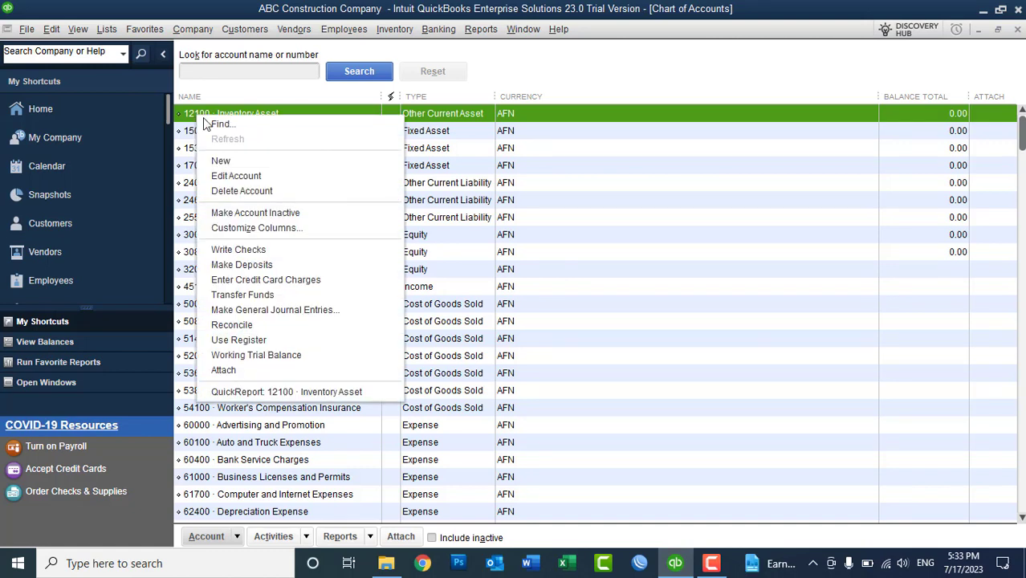
pyautogui.click(238, 181)
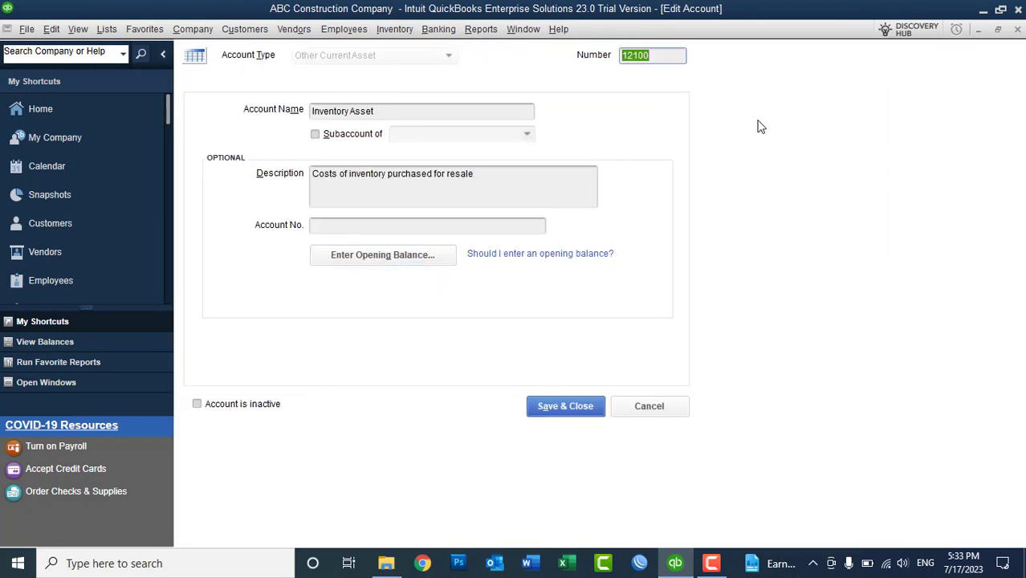
pyautogui.click(670, 57)
pyautogui.press('BackSpace')
pyautogui.press('BackSpace')
pyautogui.press('BackSpace')
pyautogui.write('000')
pyautogui.click(560, 407)
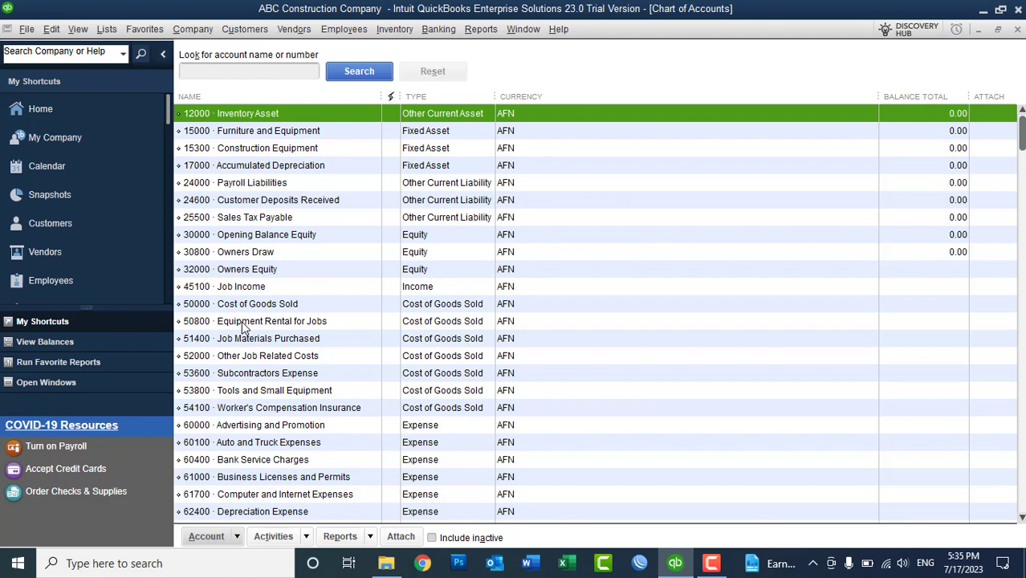
# - Create Expense account number 63450 named 'Interest' and save it
pyautogui.moveTo(1021, 149); pyautogui.dragTo(1012, 351)
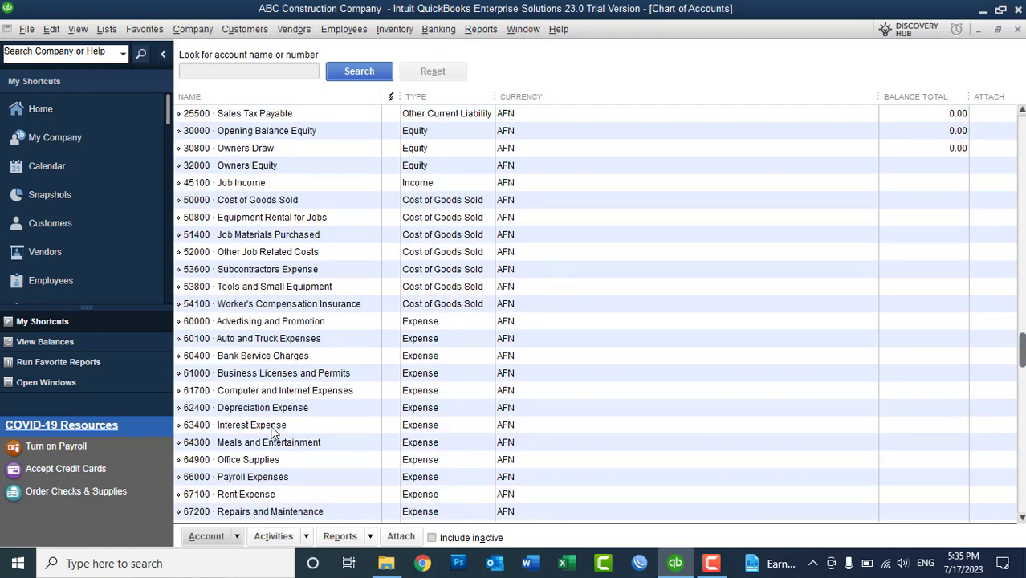
pyautogui.rightClick(655, 354)
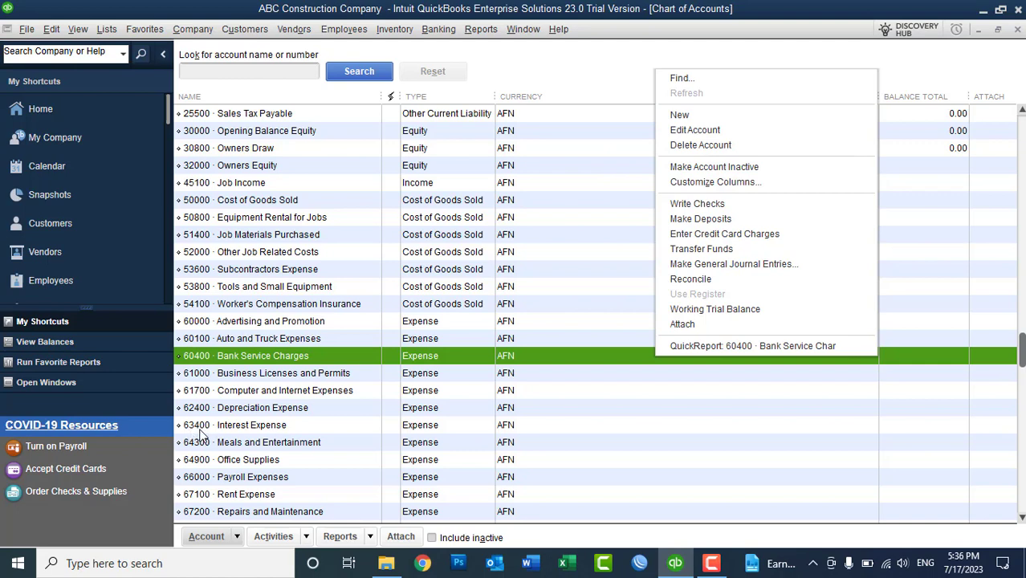
pyautogui.click(680, 114)
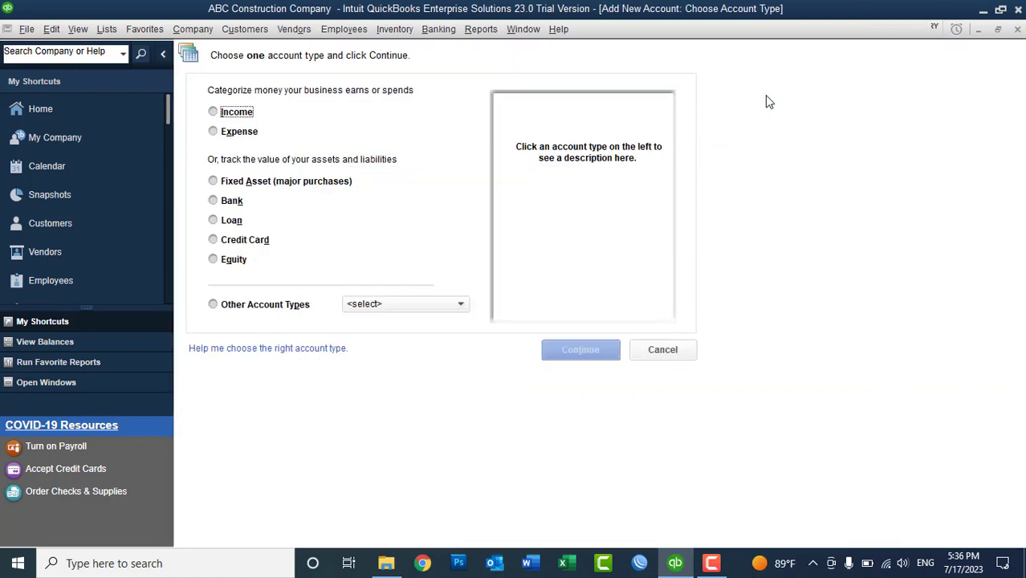
pyautogui.click(228, 132)
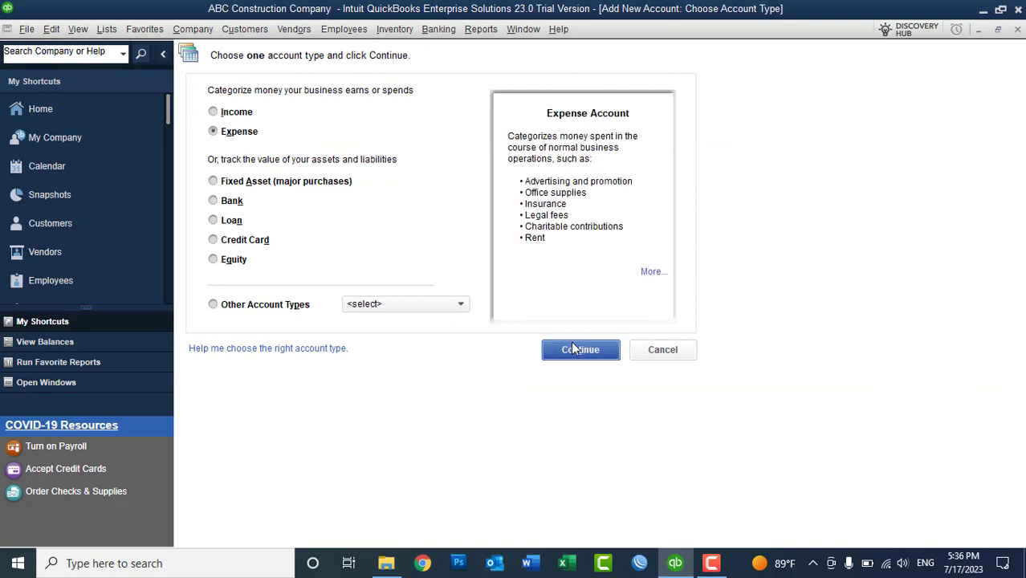
pyautogui.click(599, 350)
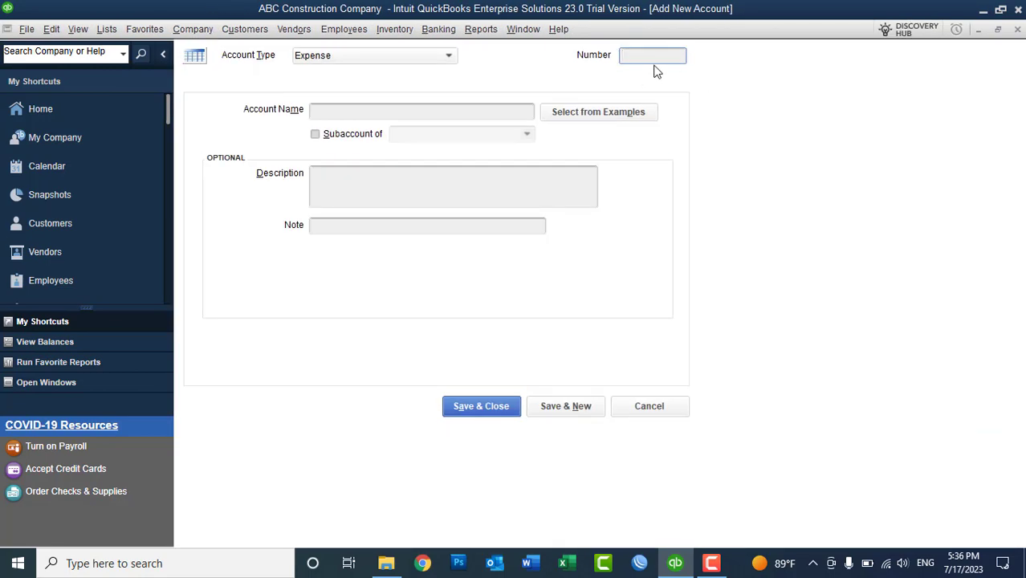
pyautogui.write('63450')
pyautogui.click(371, 117)
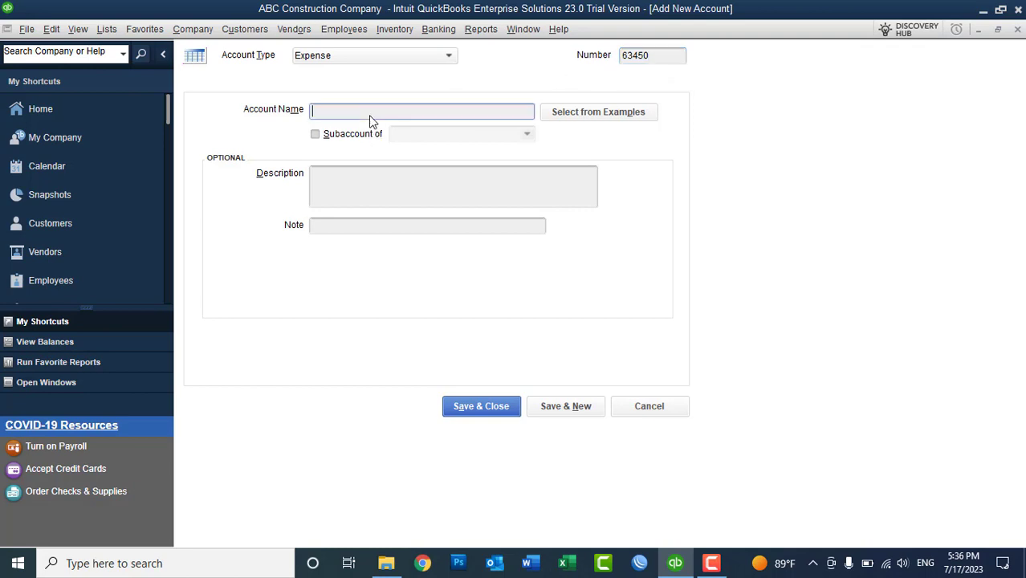
pyautogui.write('Interest')
pyautogui.click(459, 407)
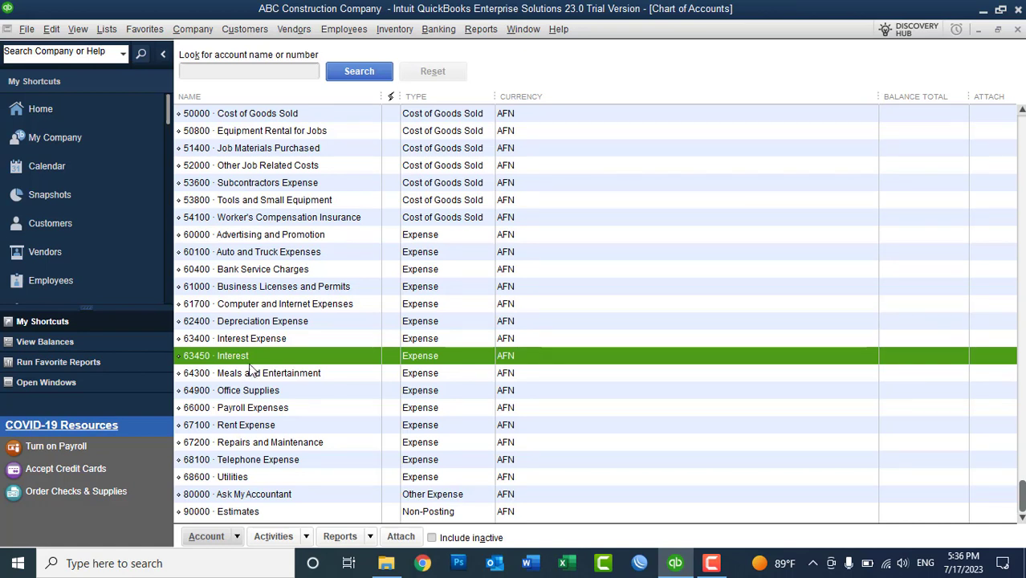
pyautogui.press('Up')
pyautogui.doubleClick(243, 358)
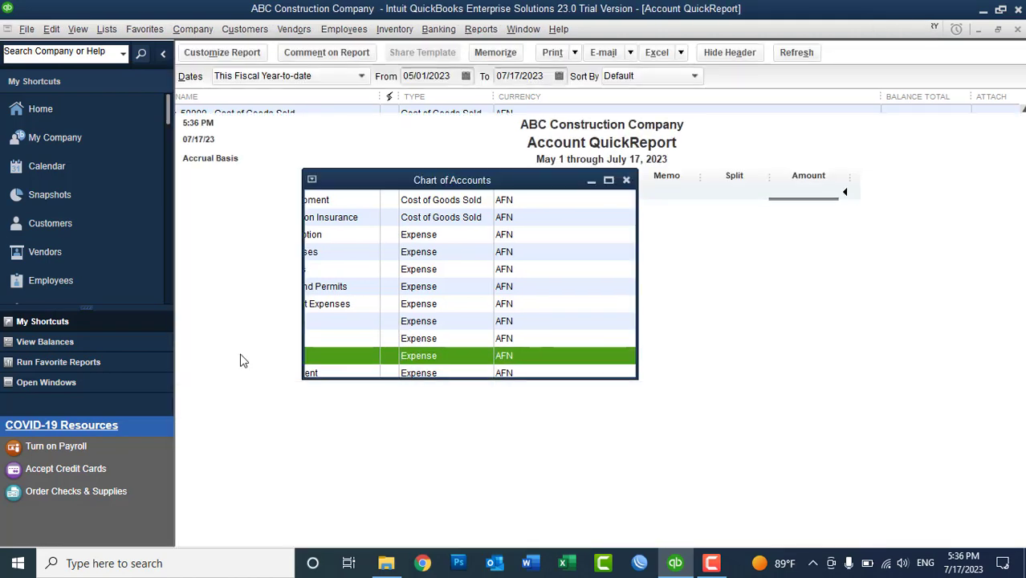
pyautogui.click(1016, 30)
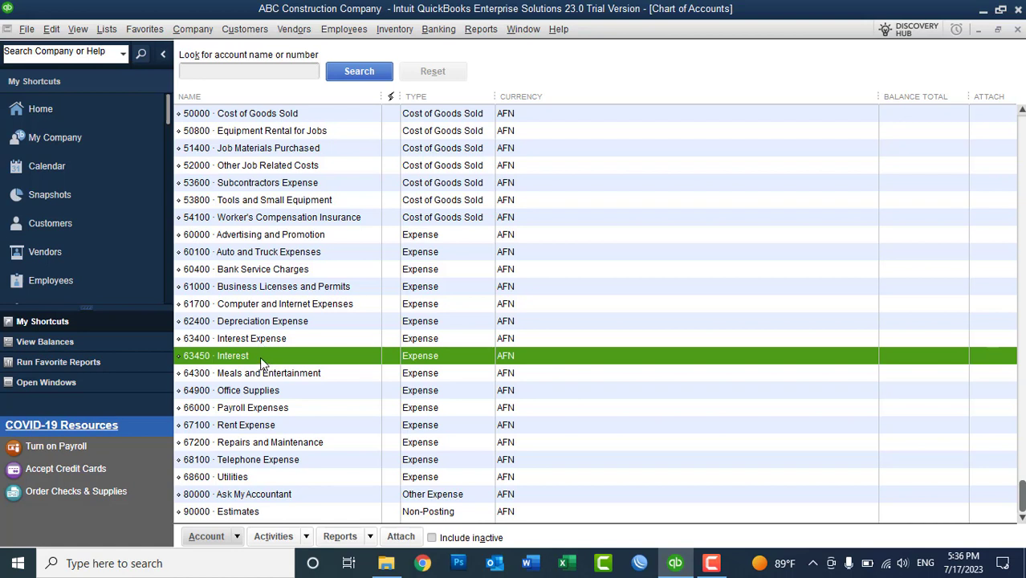
pyautogui.rightClick(260, 356)
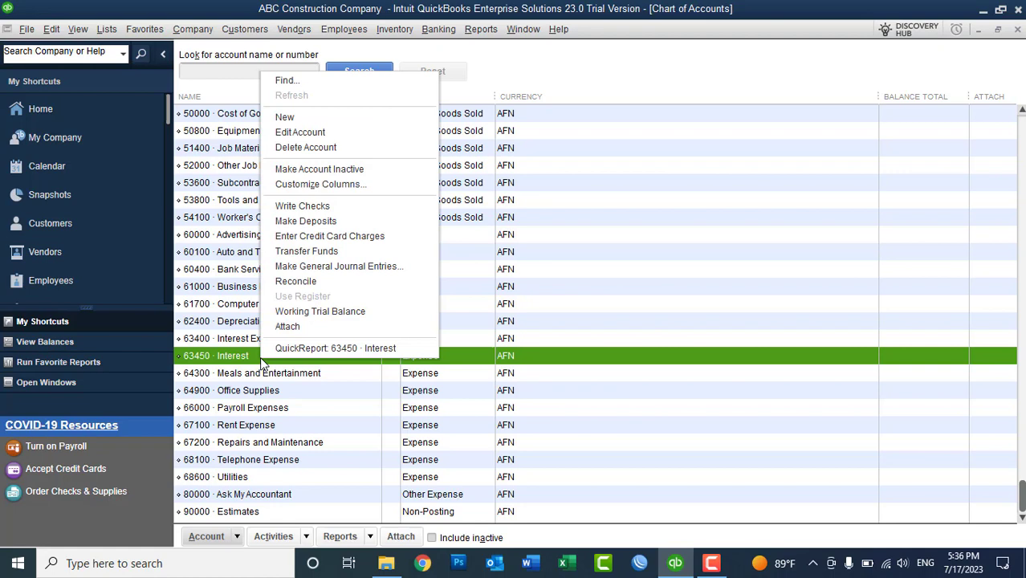
pyautogui.click(326, 134)
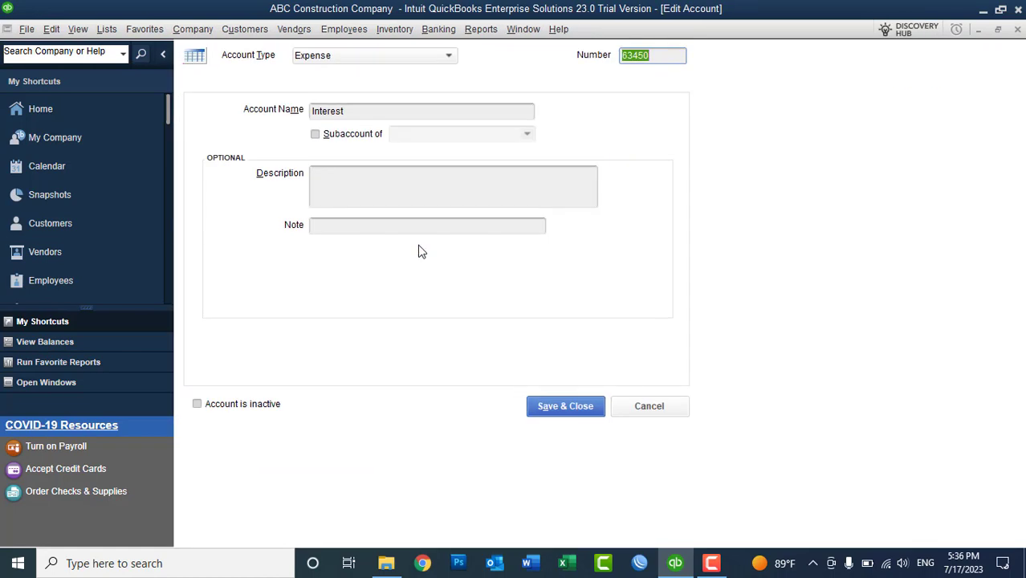
pyautogui.write('Expes')
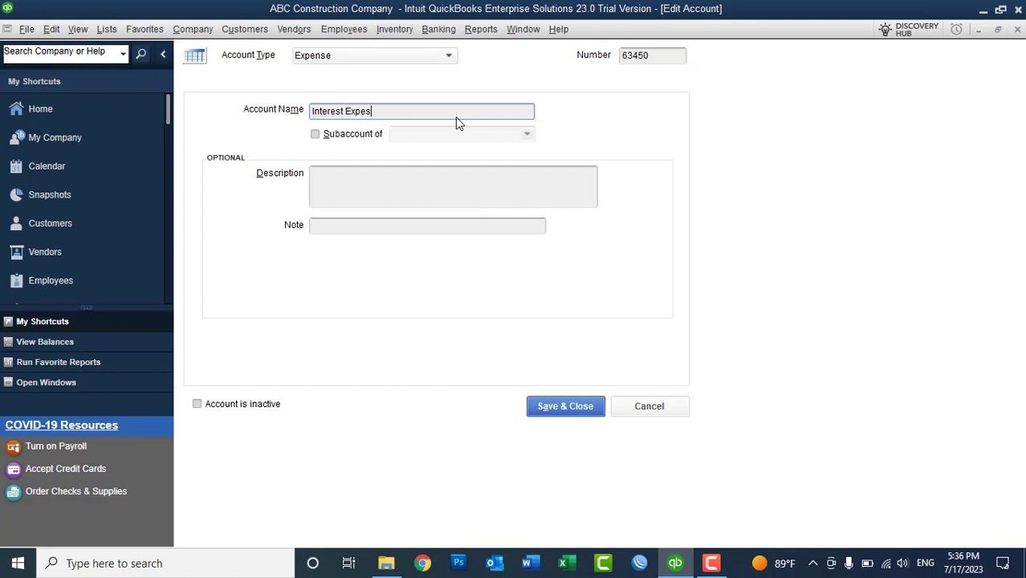
pyautogui.press('BackSpace')
pyautogui.write('nse')
pyautogui.click(331, 50)
pyautogui.click(332, 50)
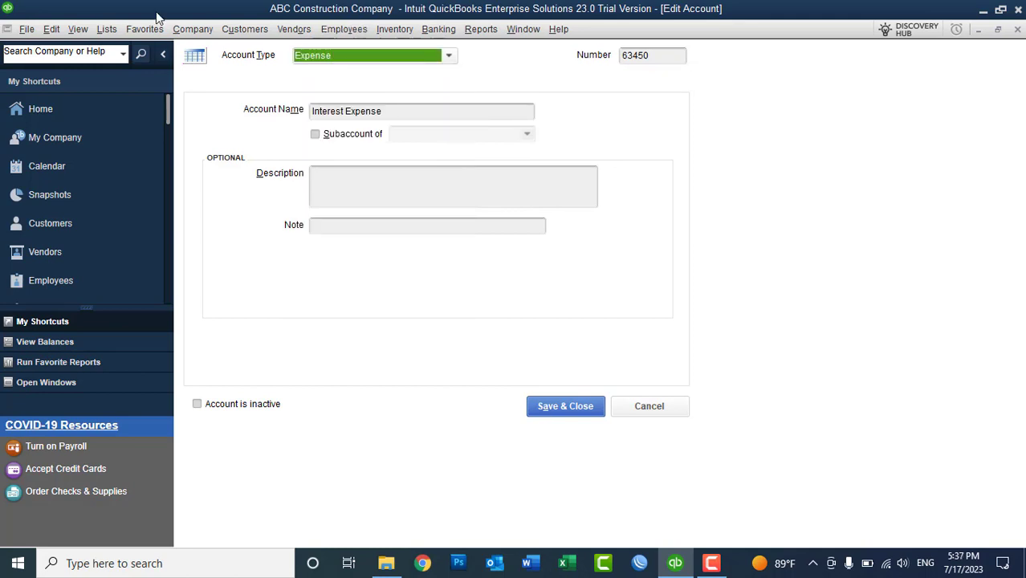
pyautogui.click(115, 31)
pyautogui.click(130, 49)
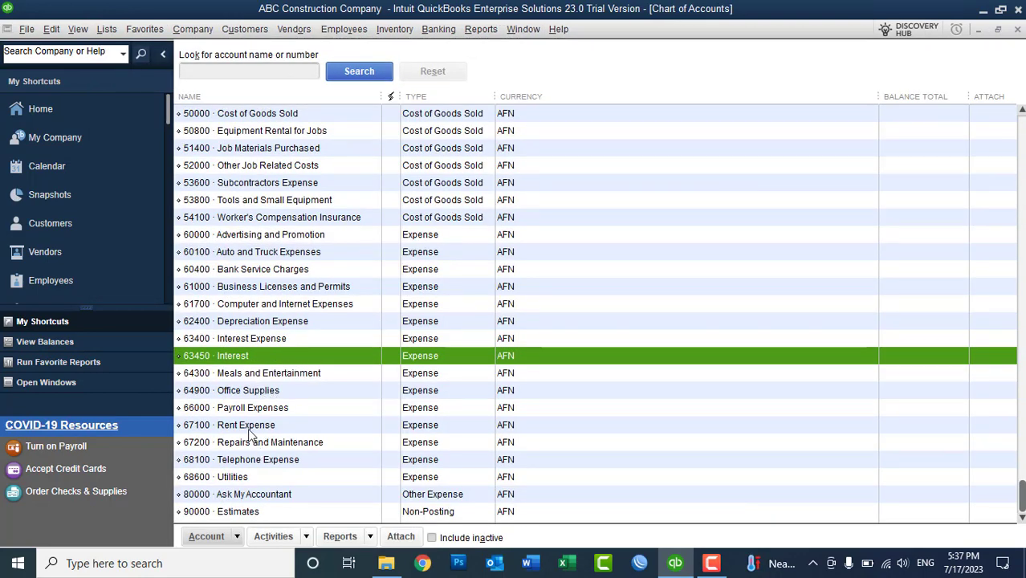
pyautogui.click(251, 340)
pyautogui.rightClick(251, 341)
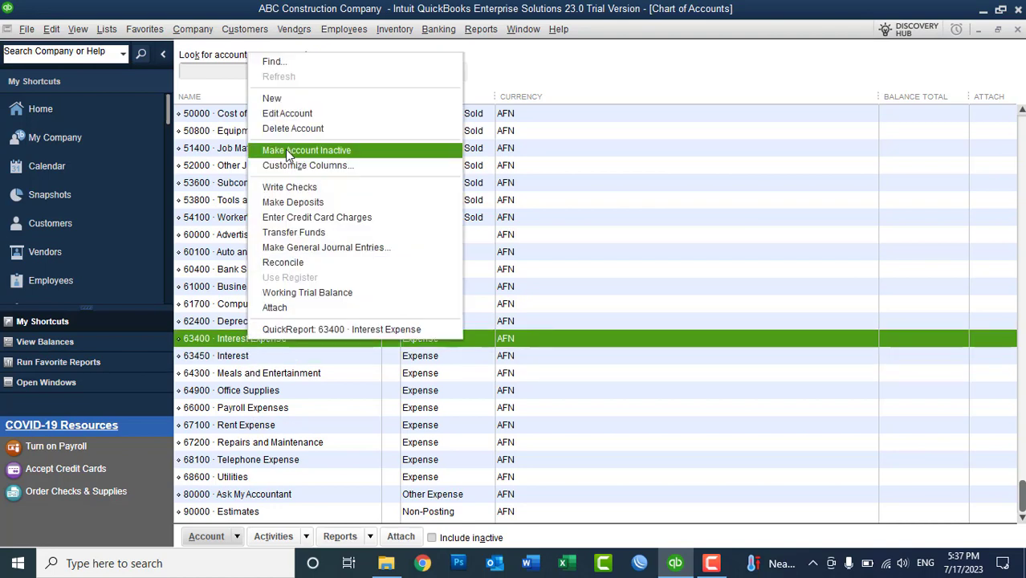
pyautogui.click(377, 113)
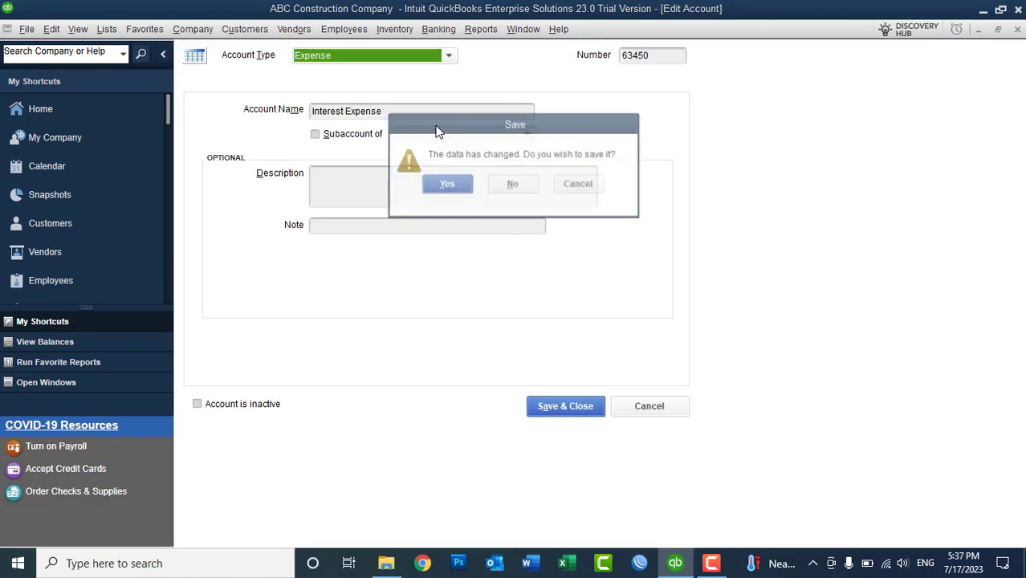
pyautogui.click(513, 181)
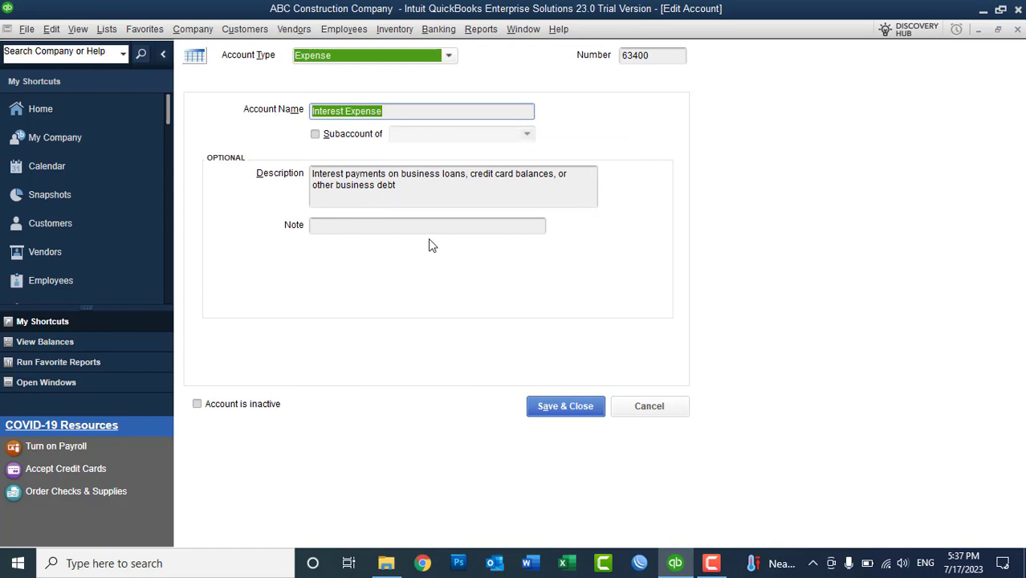
pyautogui.click(648, 406)
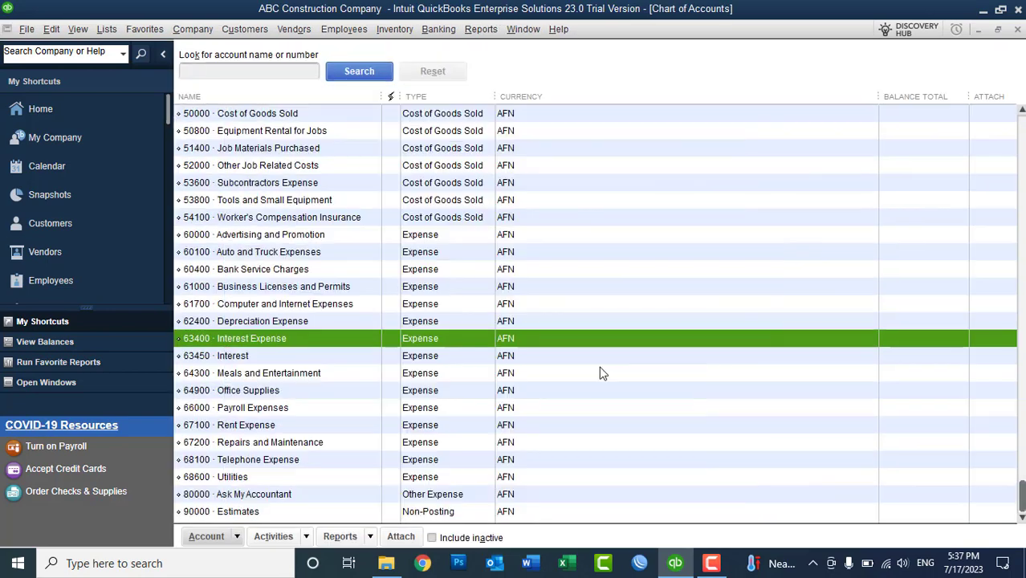
pyautogui.click(231, 359)
pyautogui.rightClick(231, 361)
# - Rename 63450 Interest to 'Interest Expense' and accept merging it into 63400 Interest Expense
pyautogui.click(271, 134)
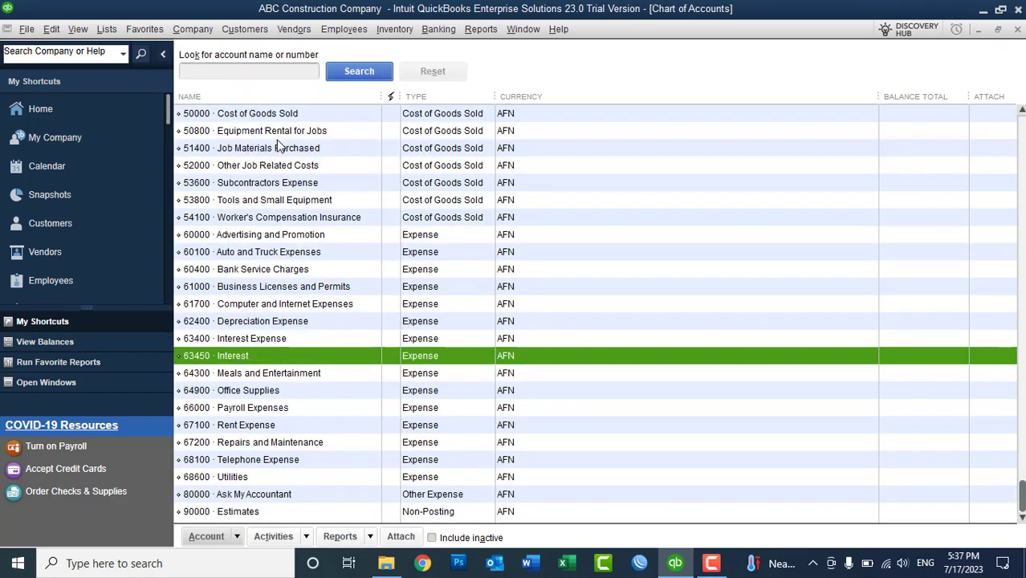
pyautogui.moveTo(405, 117); pyautogui.dragTo(268, 115)
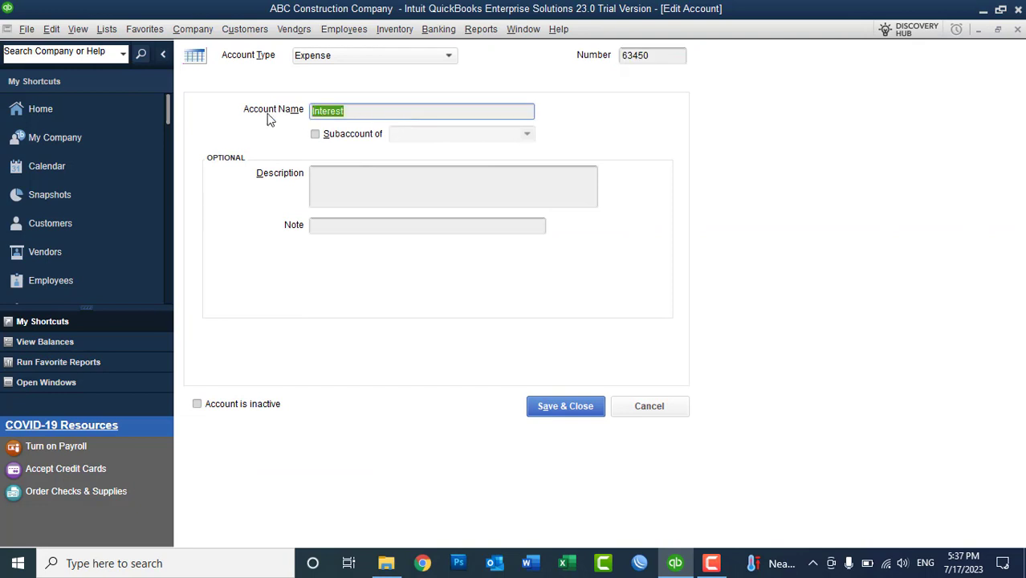
pyautogui.write('Interest Expense')
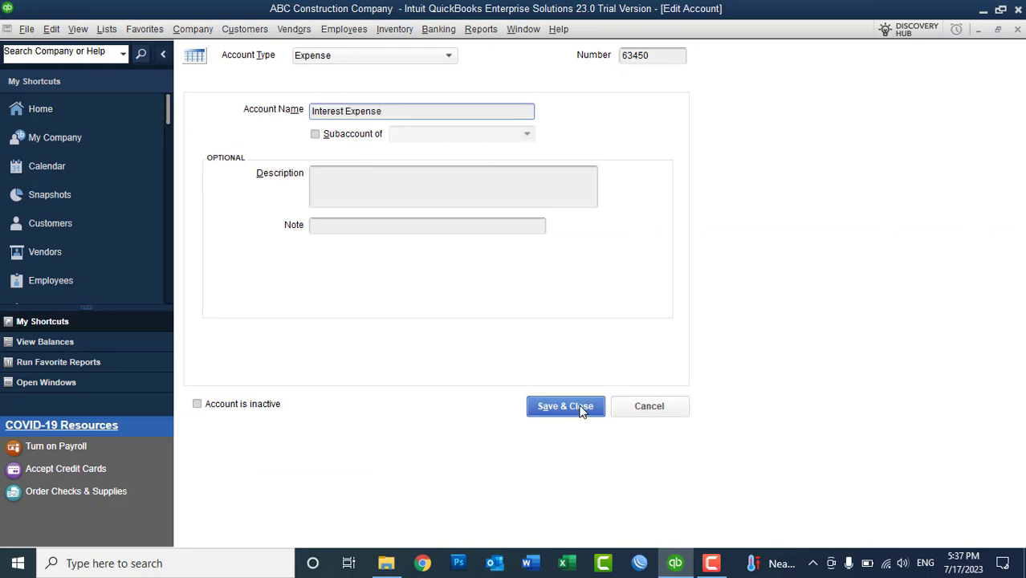
pyautogui.click(577, 410)
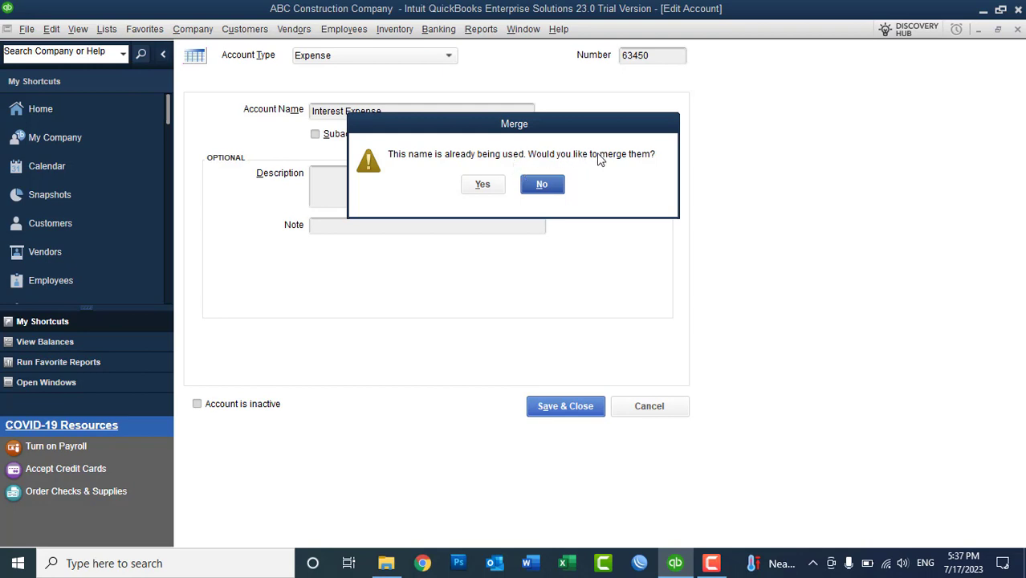
pyautogui.click(488, 186)
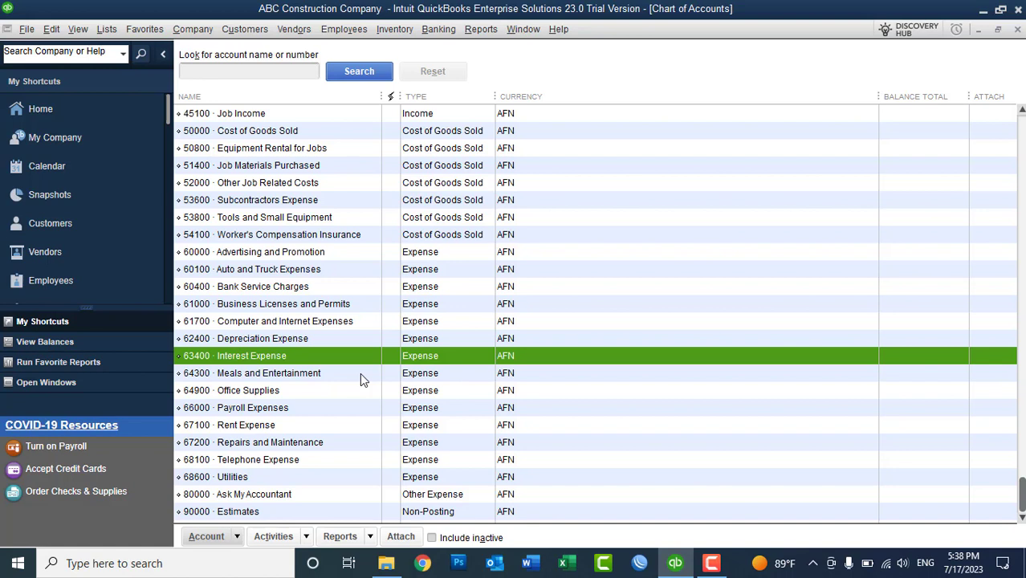
pyautogui.moveTo(1021, 493); pyautogui.dragTo(1021, 131)
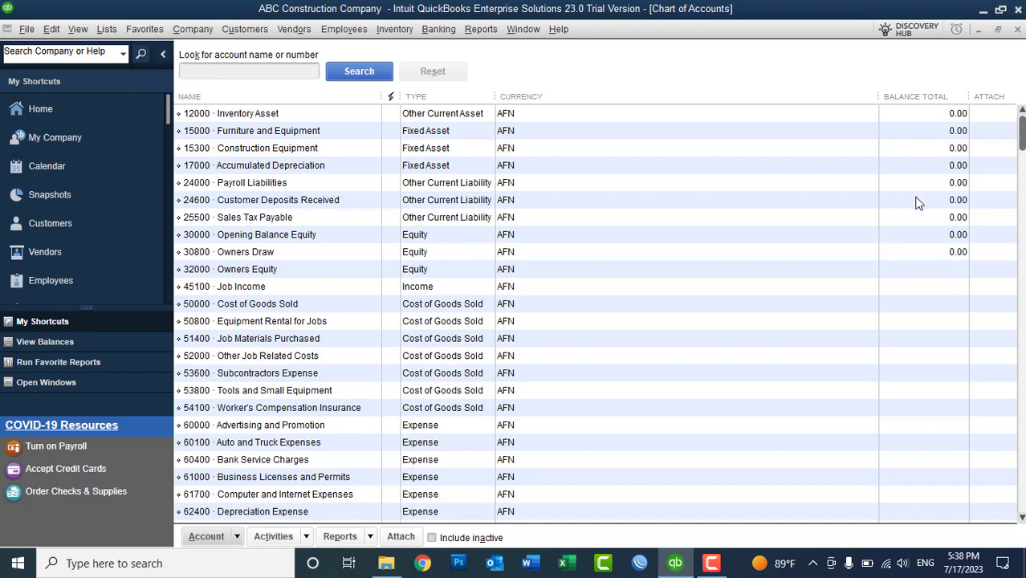
pyautogui.click(426, 120)
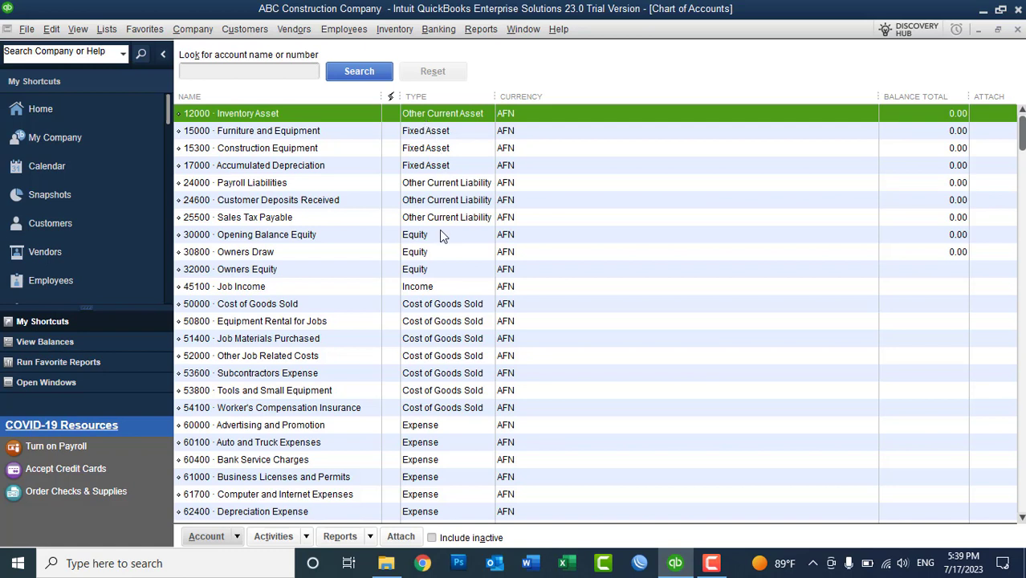
pyautogui.click(438, 287)
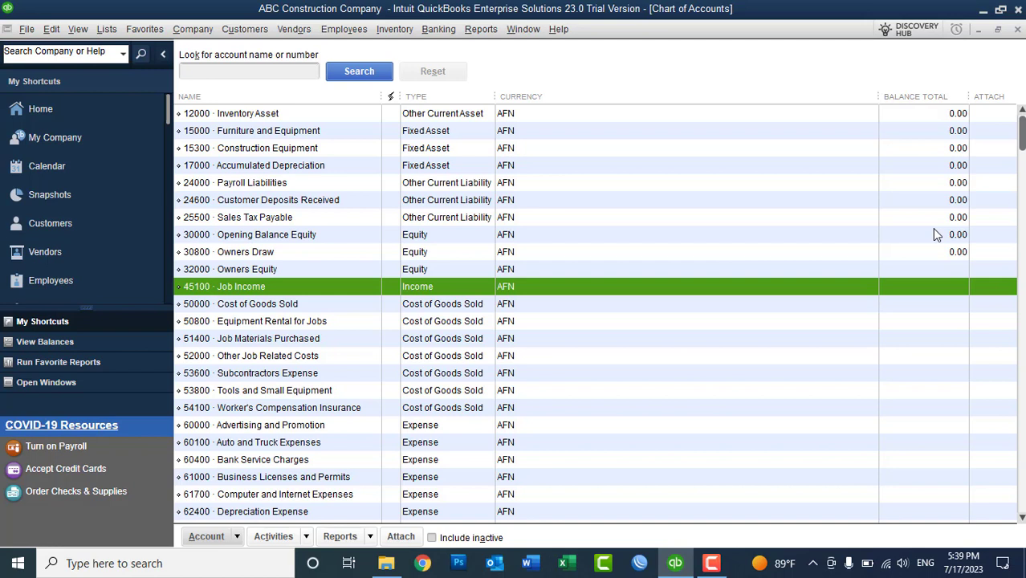
# - Delete the 30800 Owners Draw account from the Chart of Accounts
pyautogui.click(908, 120)
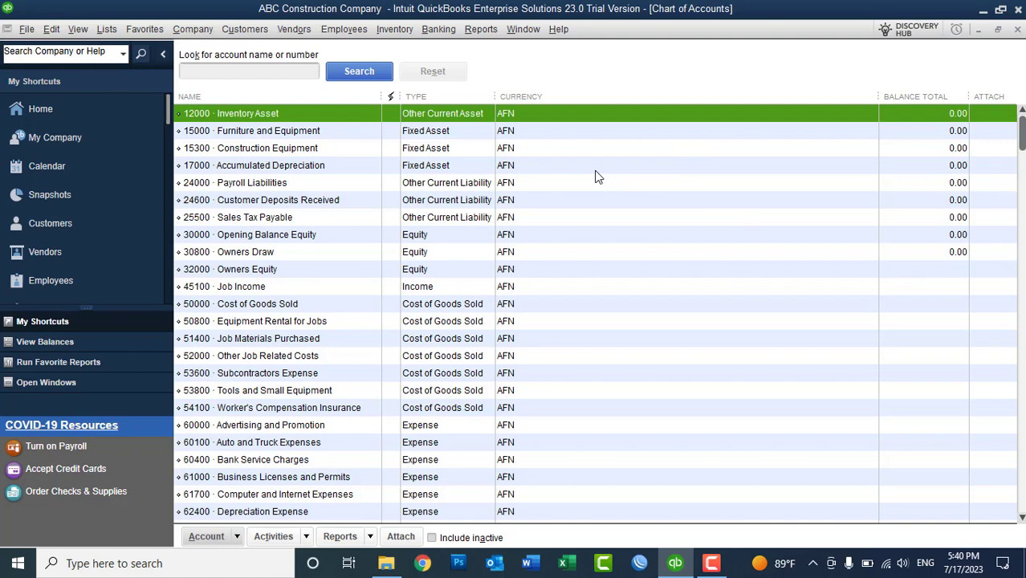
pyautogui.moveTo(1021, 149); pyautogui.dragTo(1022, 164)
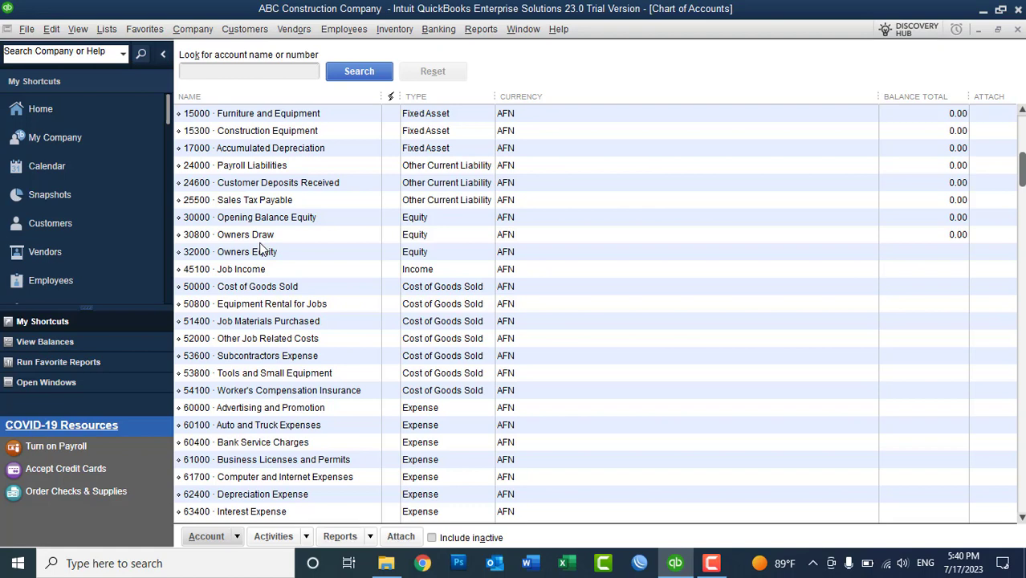
pyautogui.click(245, 241)
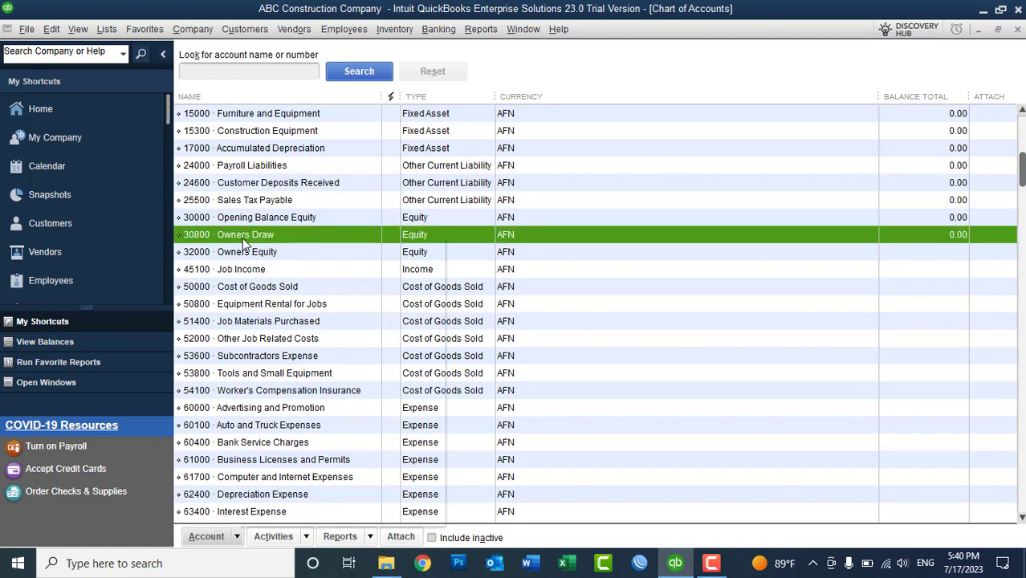
pyautogui.rightClick(244, 240)
pyautogui.click(280, 320)
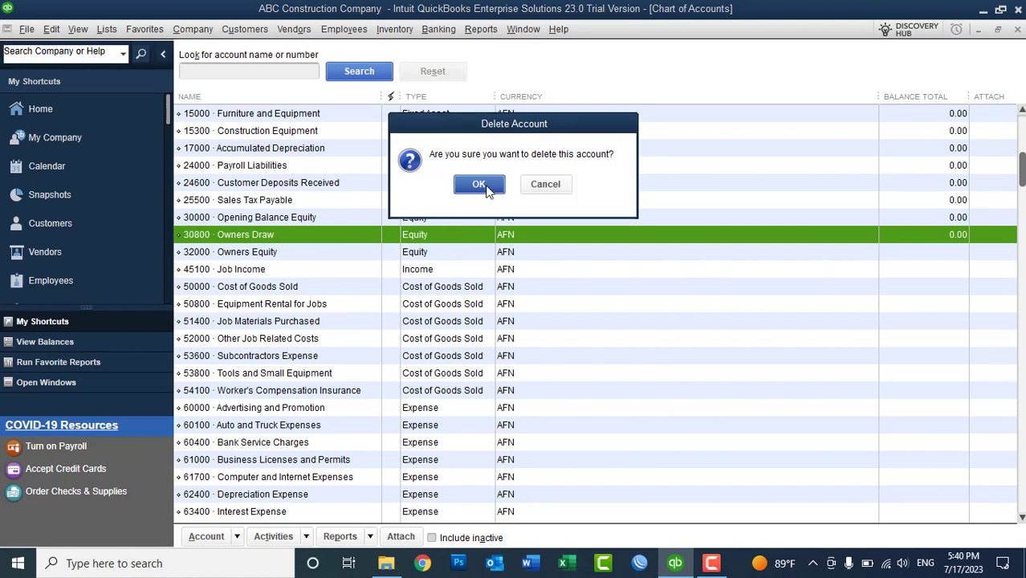
pyautogui.click(486, 186)
# - Delete the 32000 Owners Equity account, then review actions for the remaining accounts
pyautogui.rightClick(231, 241)
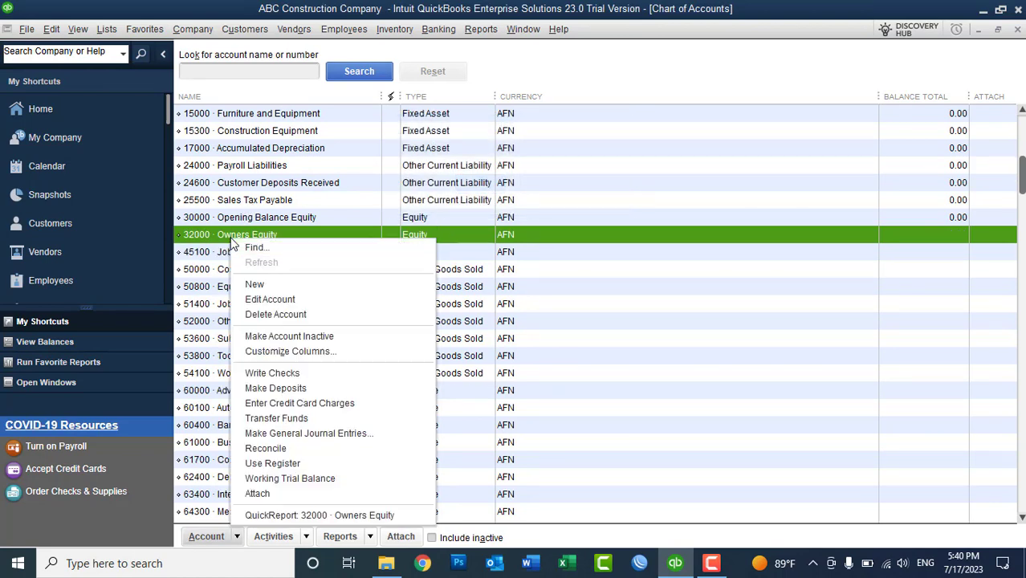
pyautogui.click(281, 321)
pyautogui.click(481, 183)
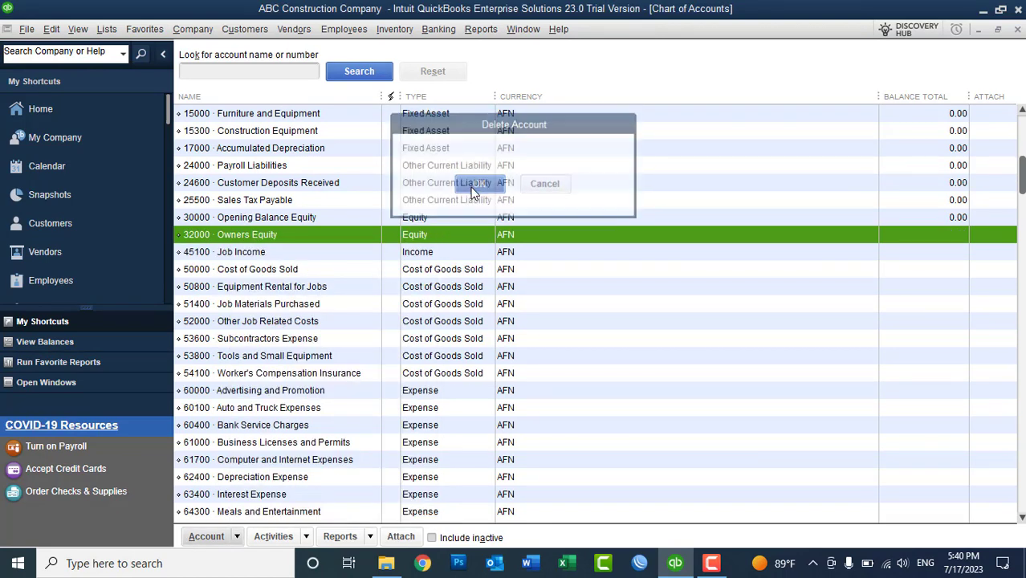
pyautogui.rightClick(326, 236)
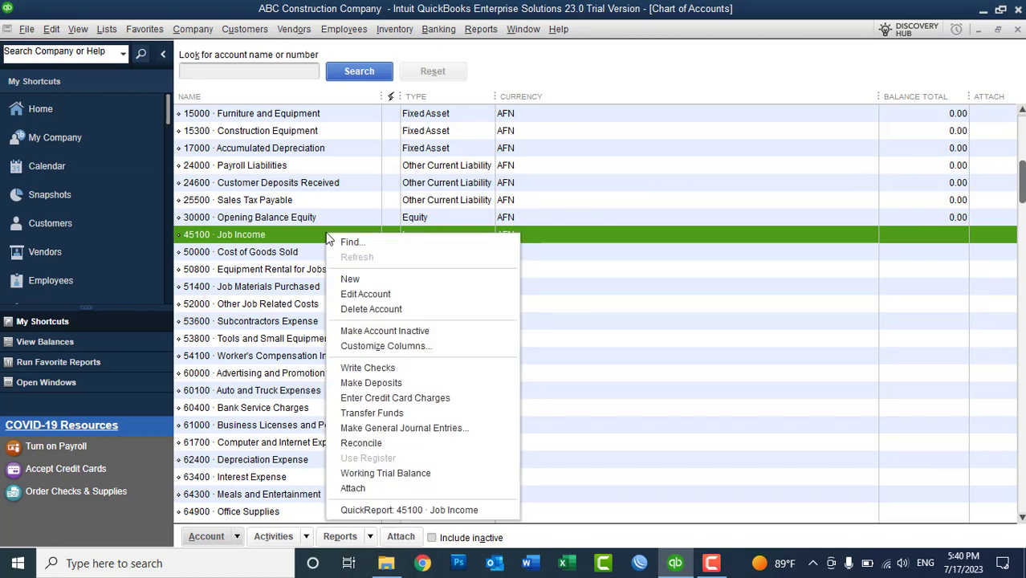
pyautogui.rightClick(634, 126)
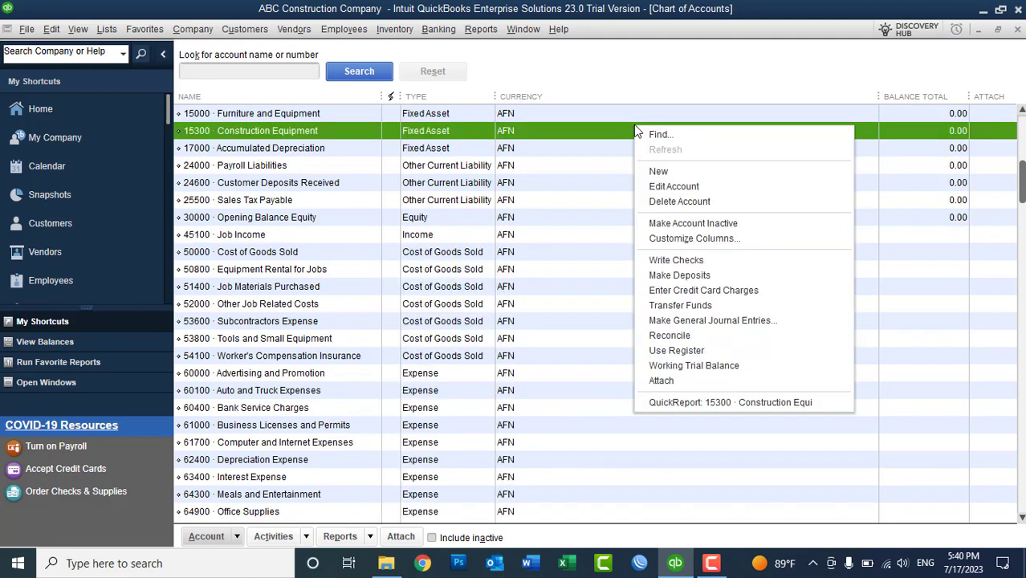
pyautogui.click(206, 536)
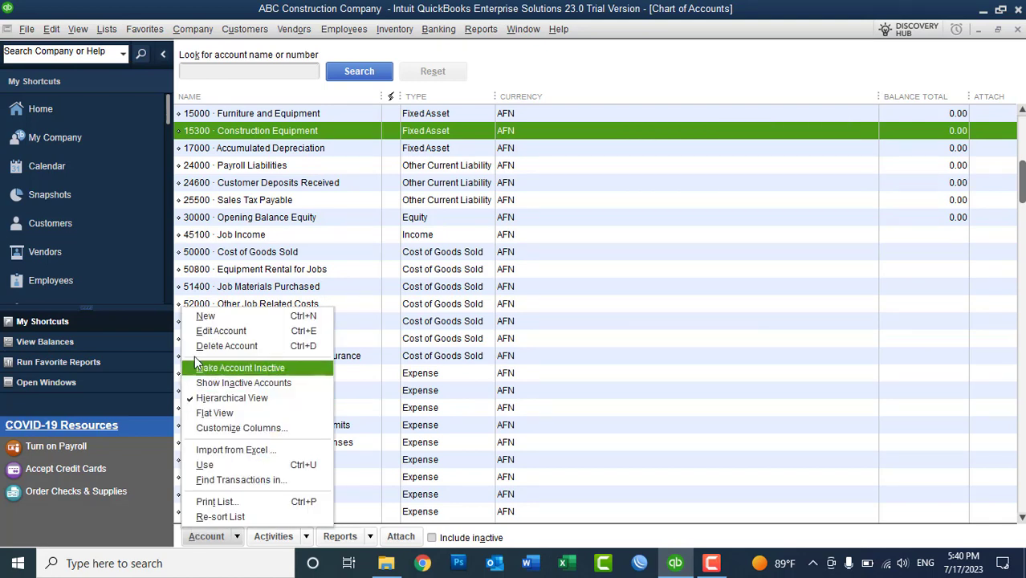
pyautogui.click(210, 318)
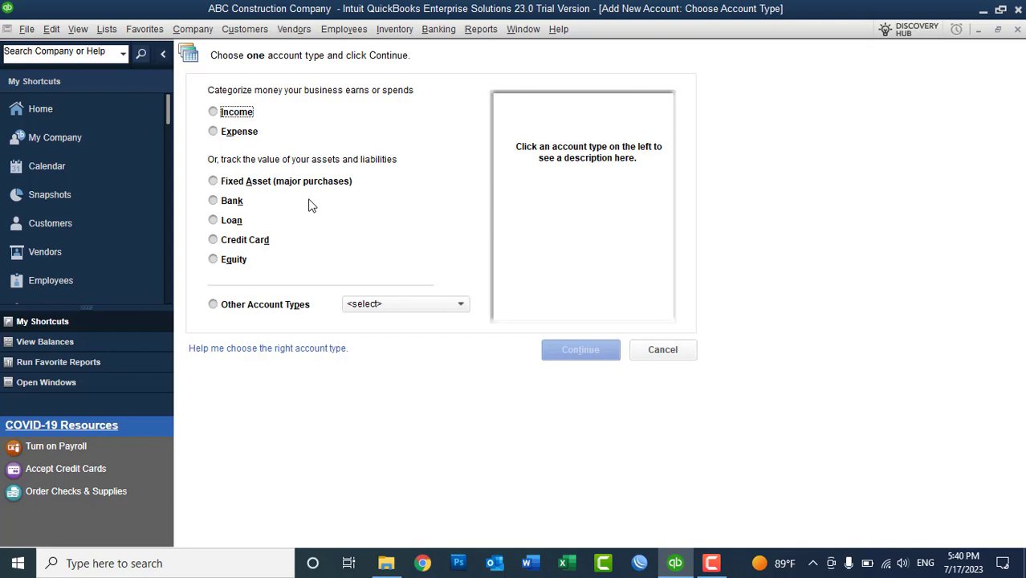
pyautogui.click(233, 114)
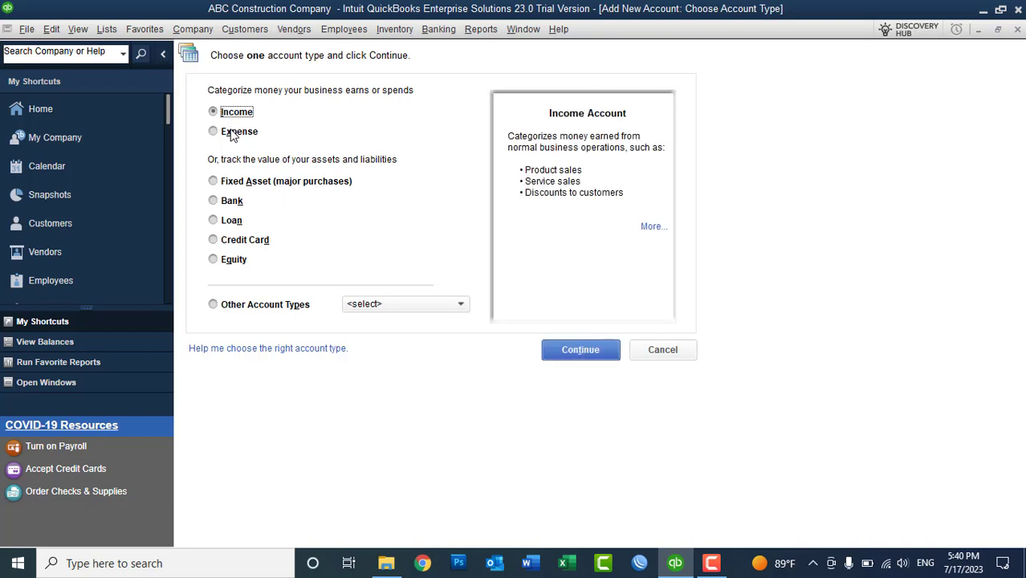
pyautogui.click(232, 133)
pyautogui.click(235, 182)
pyautogui.click(229, 206)
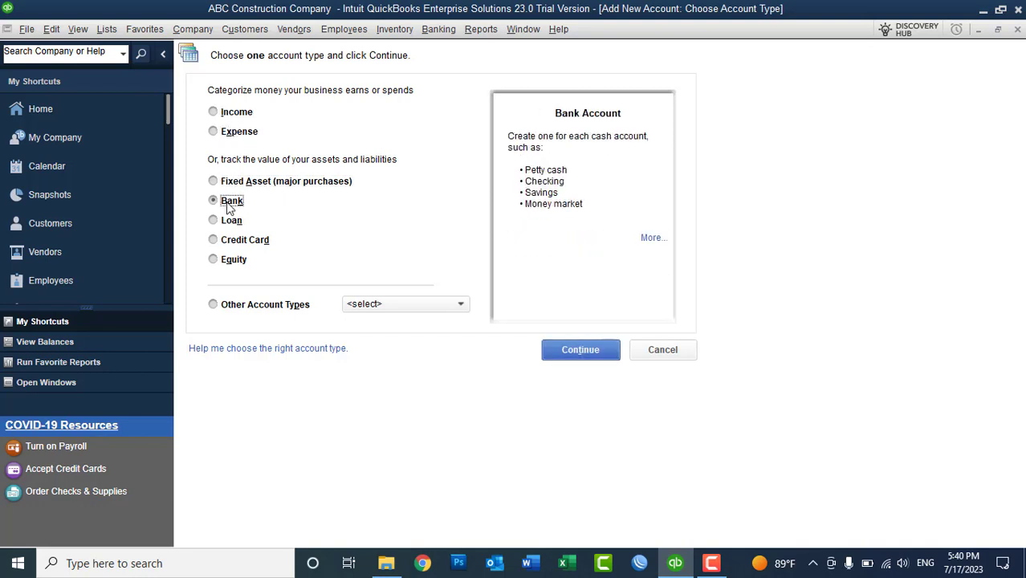
pyautogui.click(231, 222)
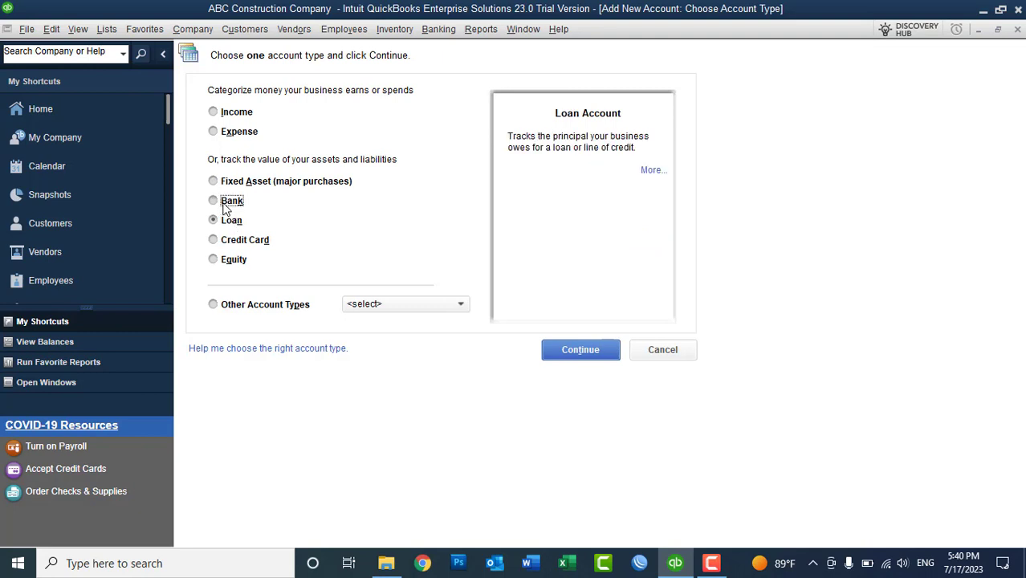
pyautogui.click(227, 208)
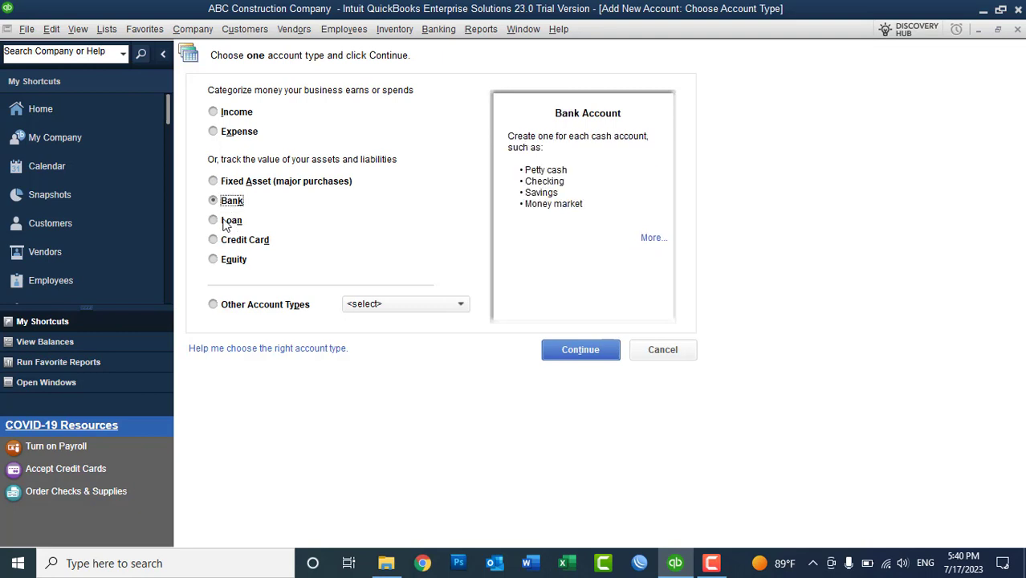
pyautogui.click(228, 225)
pyautogui.click(225, 261)
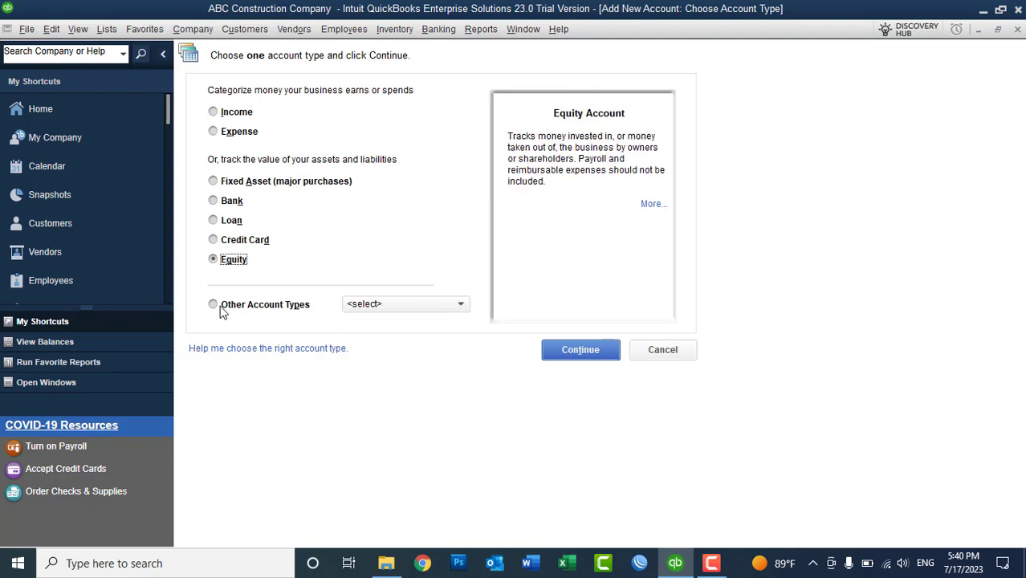
pyautogui.click(392, 305)
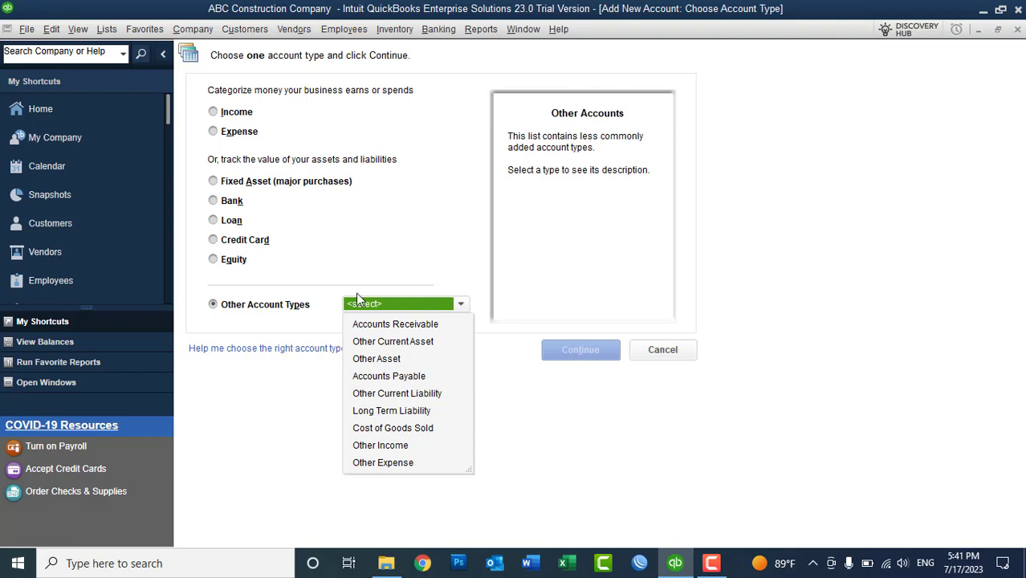
pyautogui.click(226, 202)
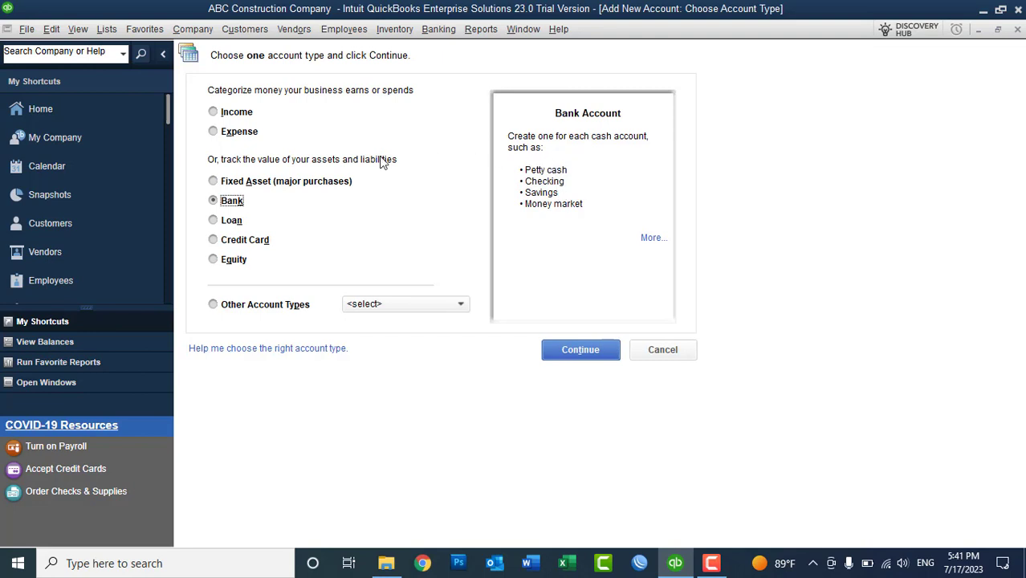
pyautogui.click(233, 269)
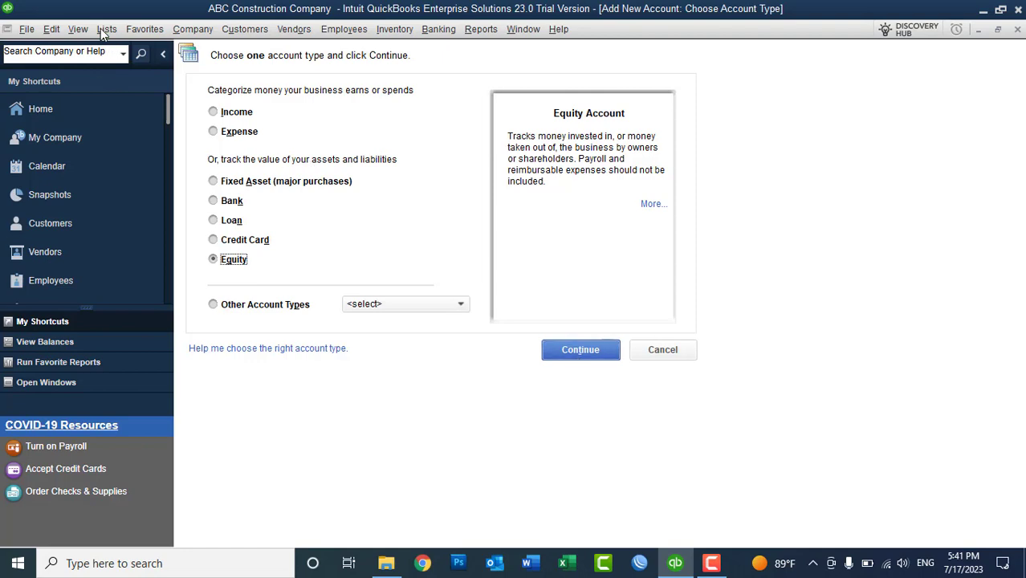
pyautogui.click(107, 30)
pyautogui.click(128, 50)
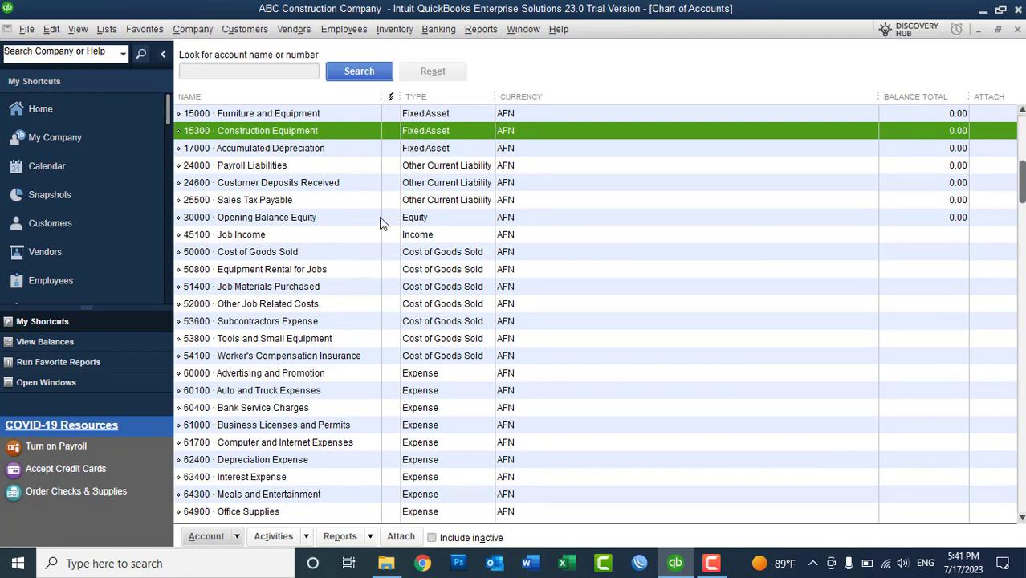
# - Check the Opening Balance Equity register, then start a new account with Ctrl+N, keeping Equity
pyautogui.doubleClick(203, 217)
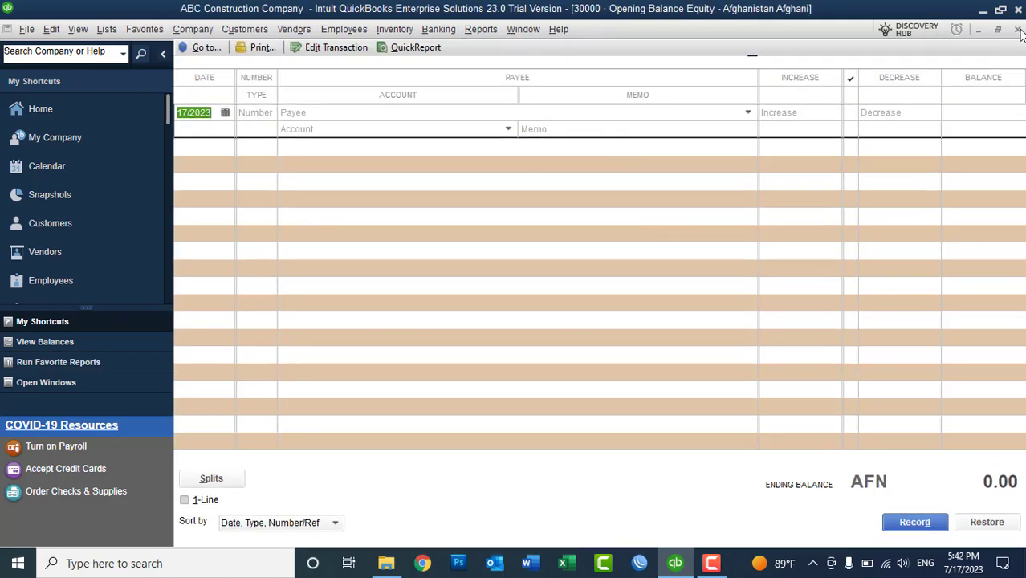
pyautogui.click(1017, 30)
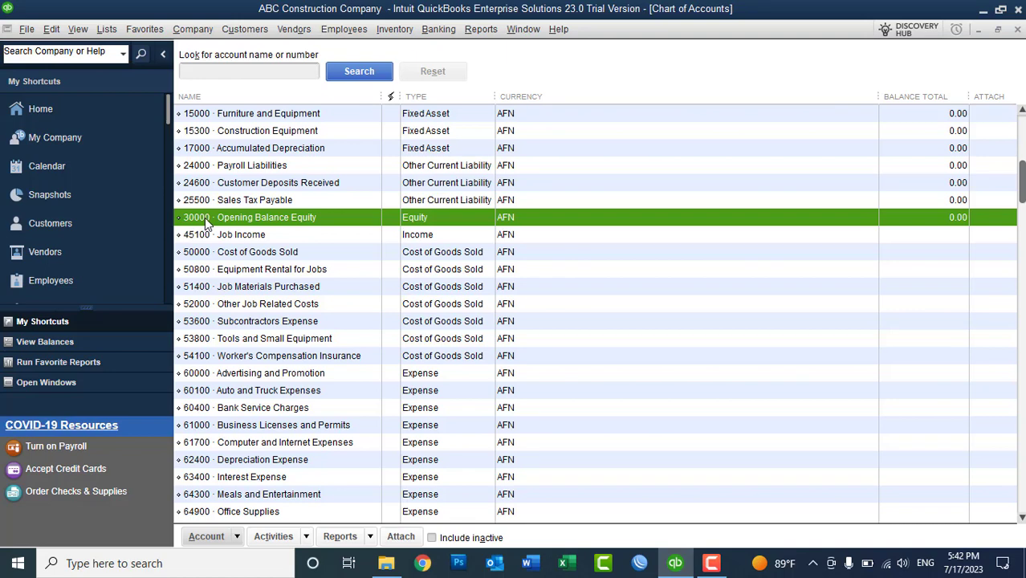
pyautogui.hotkey('ctrl', 'n')
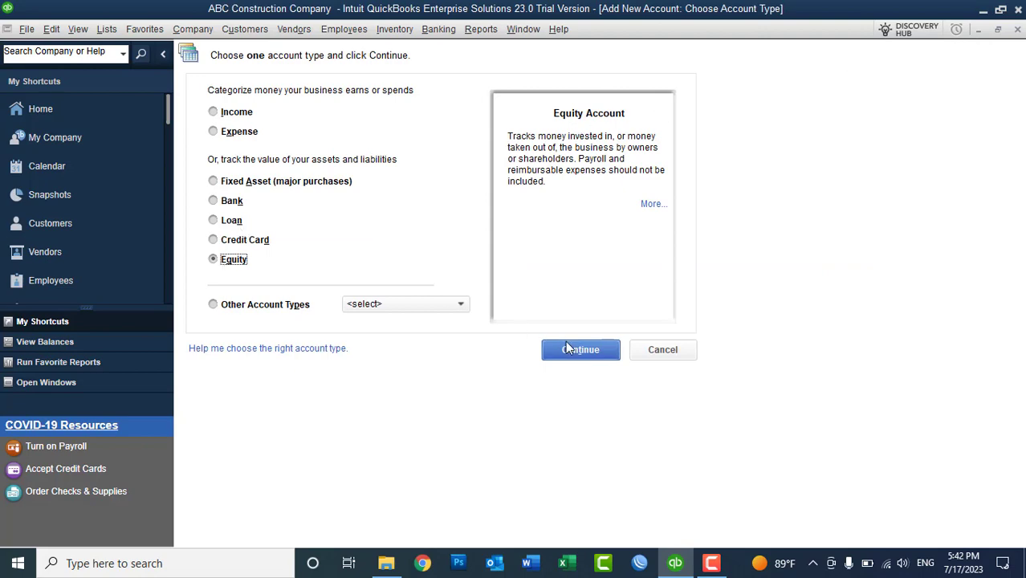
# - Save equity account 31000 'Owner Equity', description 'Owner Equity', skipping the opening balance
pyautogui.click(570, 350)
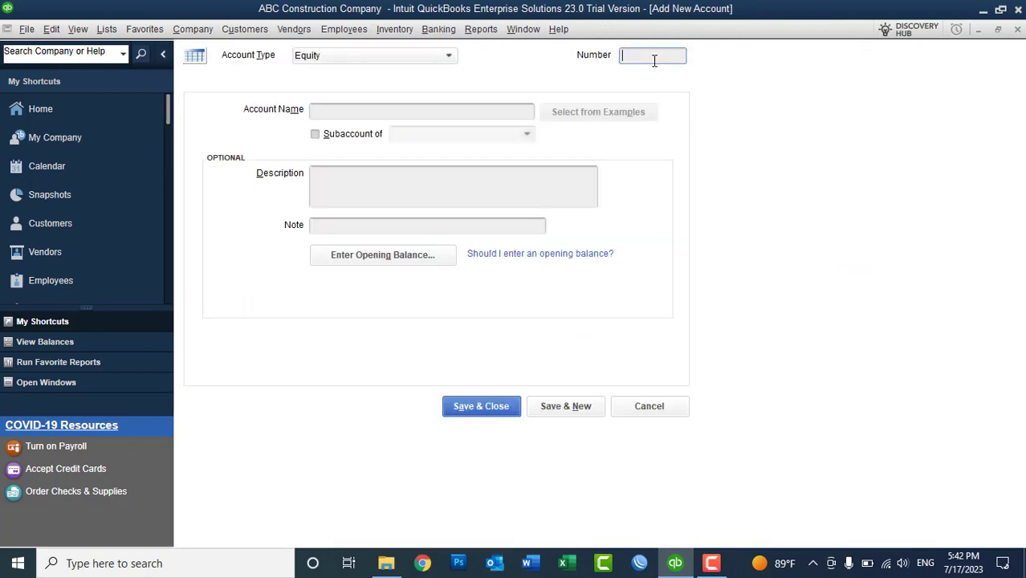
pyautogui.write('31000')
pyautogui.click(440, 118)
pyautogui.write('Owner ')
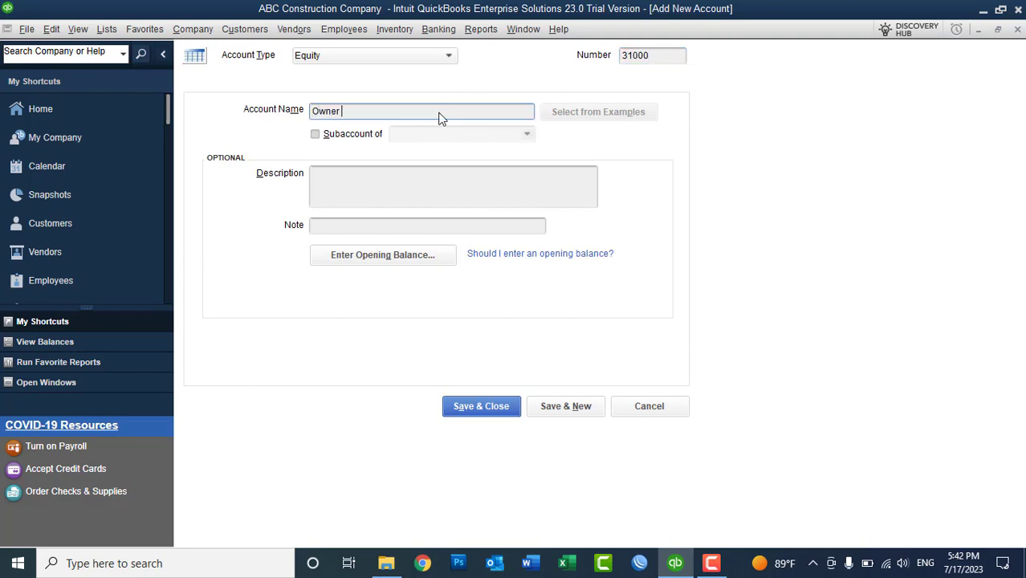
pyautogui.write('Equity')
pyautogui.moveTo(380, 111); pyautogui.dragTo(271, 117)
pyautogui.hotkey('ctrl', 'c')
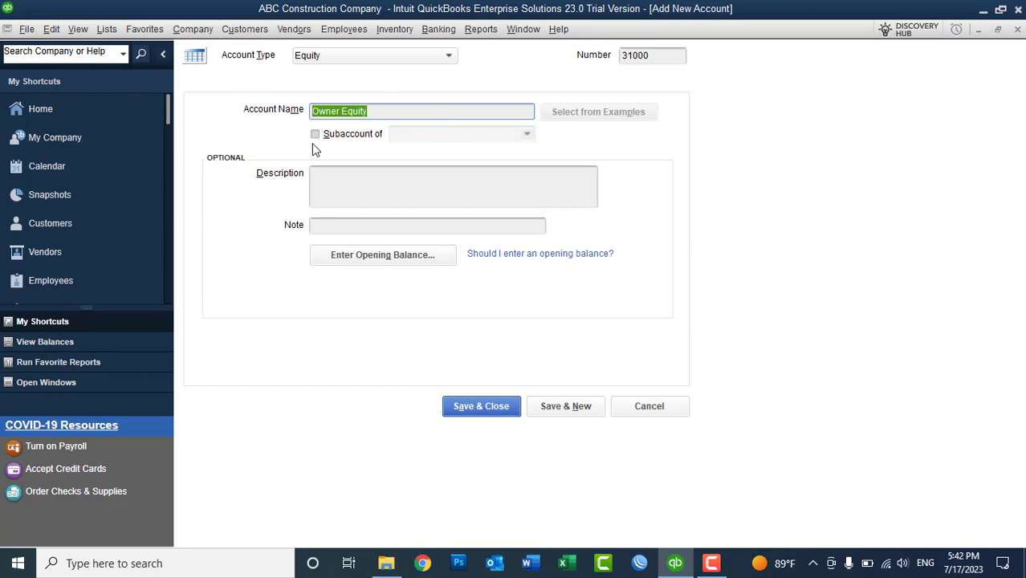
pyautogui.click(346, 188)
pyautogui.hotkey('ctrl', 'v')
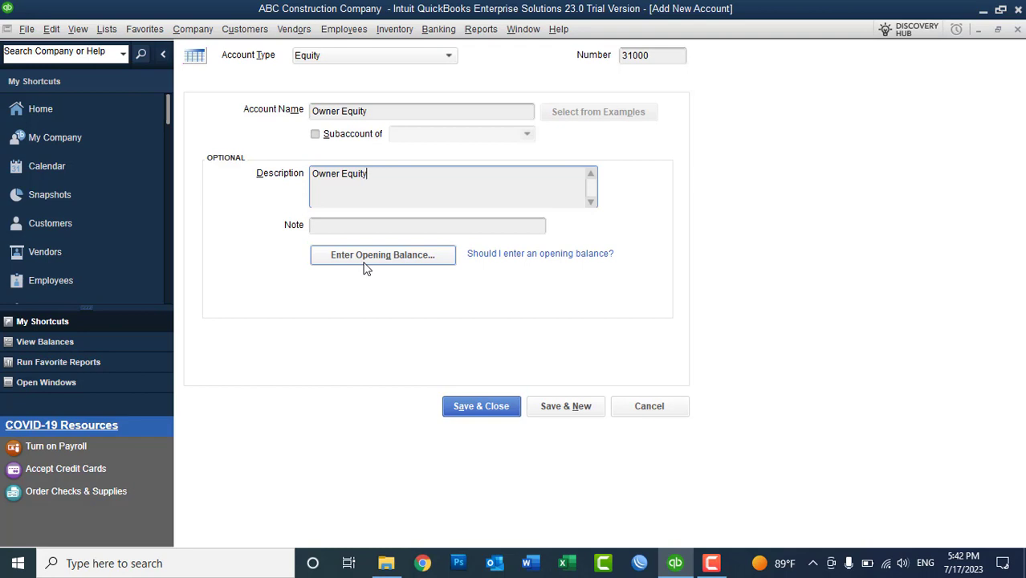
pyautogui.click(365, 269)
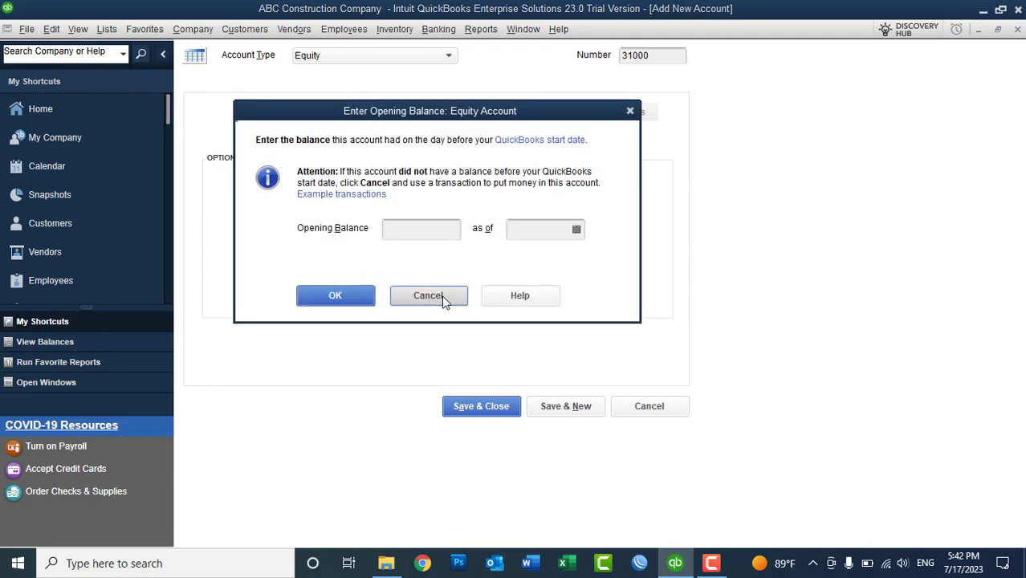
pyautogui.click(427, 294)
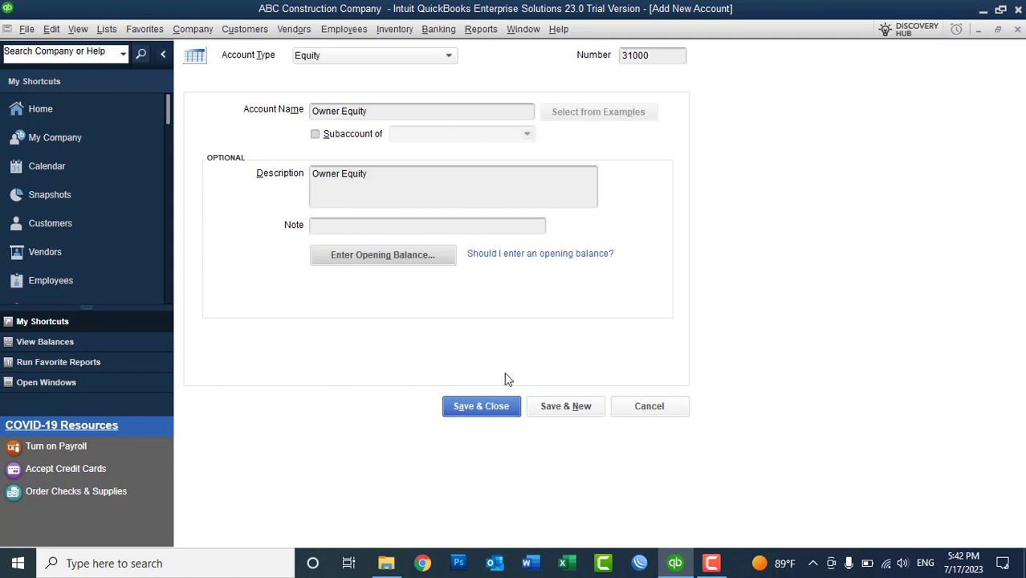
pyautogui.click(495, 406)
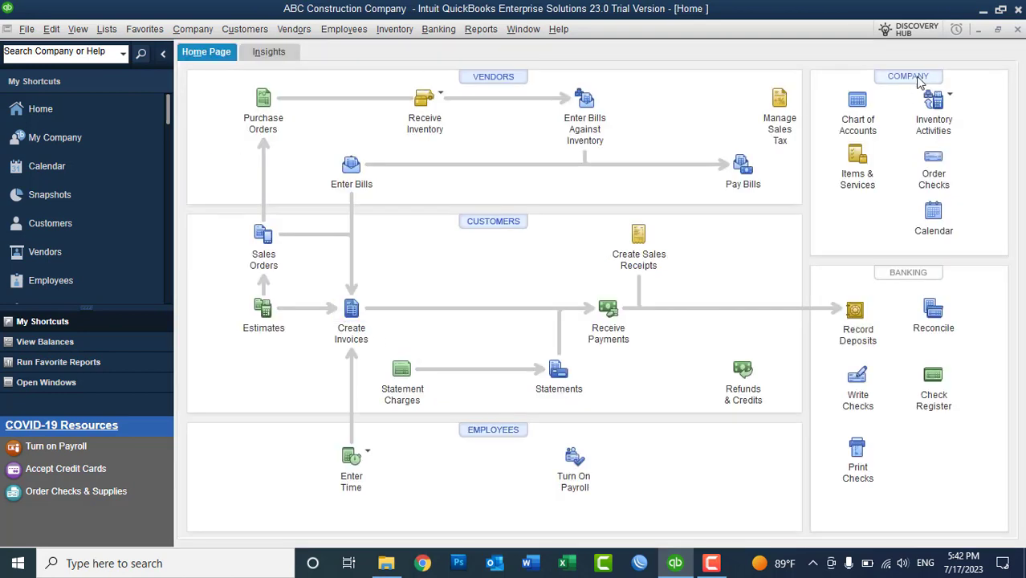
# - Open Lists > Chart of Accounts and select the 31000 Owner Equity row
pyautogui.click(112, 33)
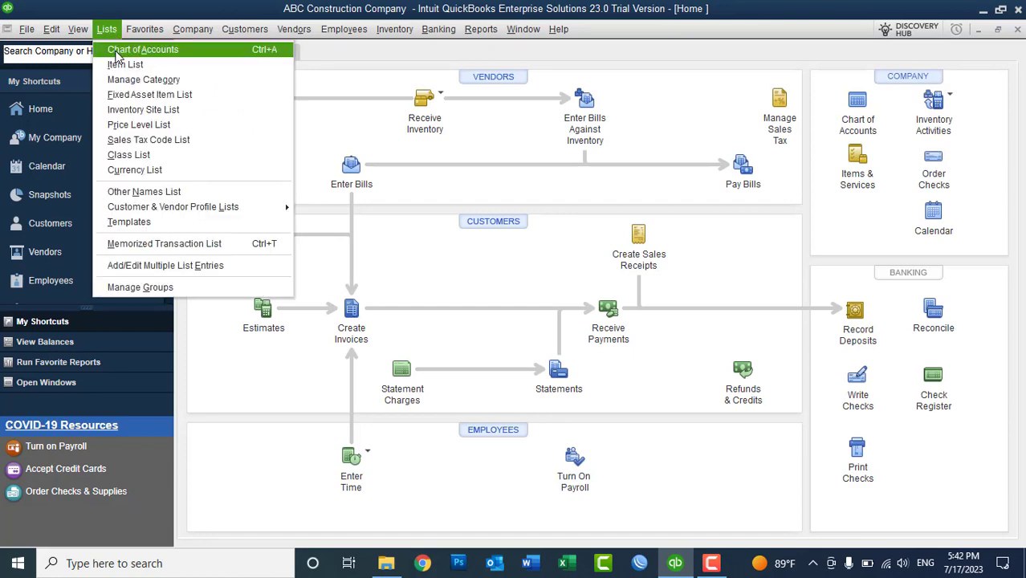
pyautogui.click(117, 51)
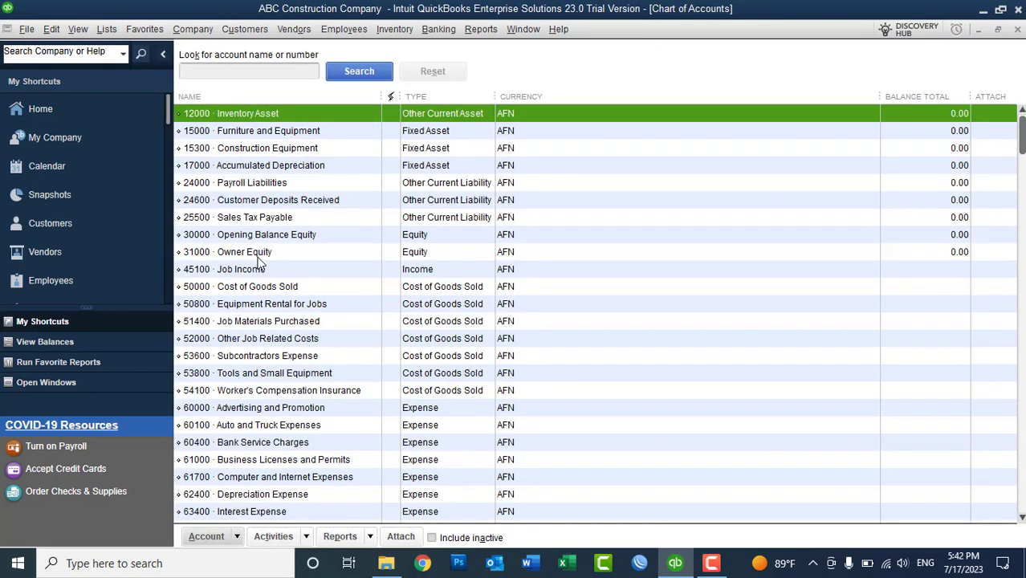
pyautogui.click(257, 256)
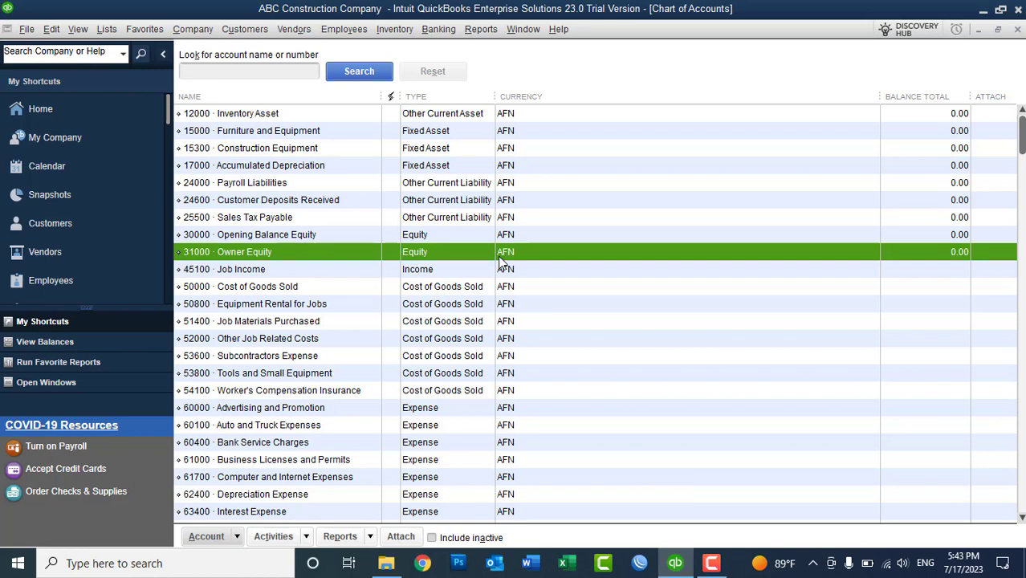
# - Create equity account 31100 'Draw' as a subaccount of 31000 Owner Equity
pyautogui.rightClick(680, 183)
pyautogui.click(707, 229)
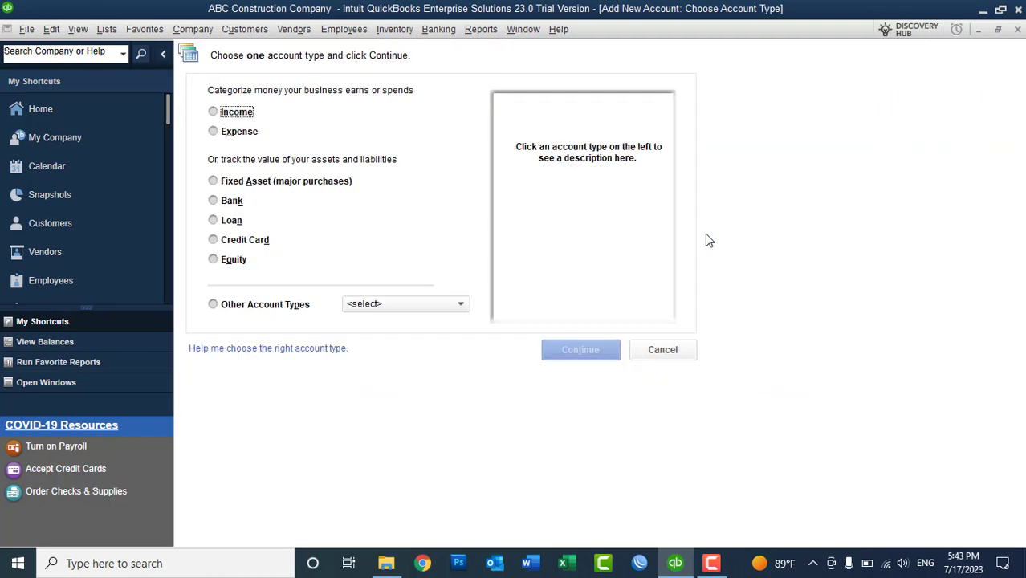
pyautogui.click(230, 260)
pyautogui.click(554, 351)
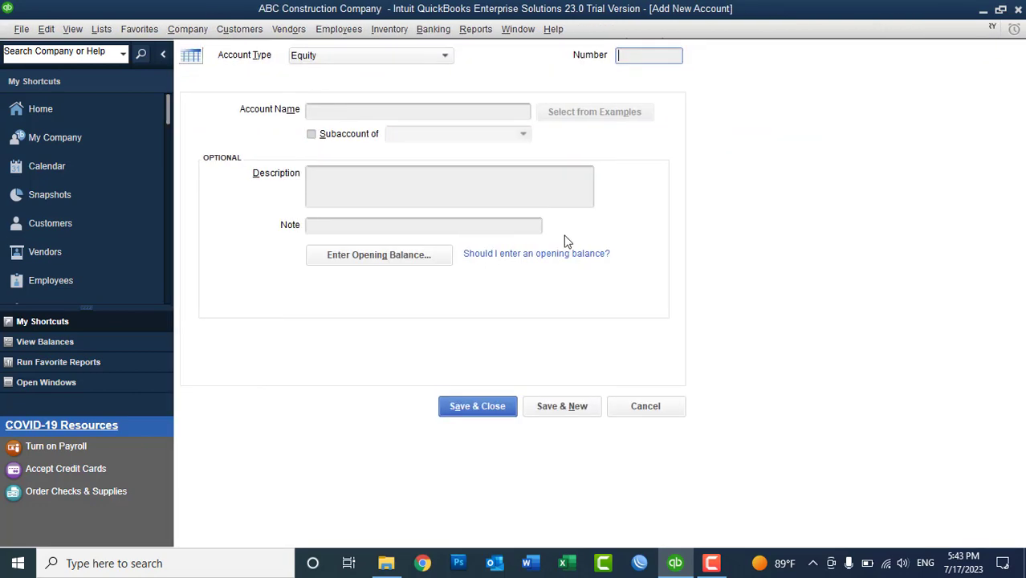
pyautogui.write('310100')
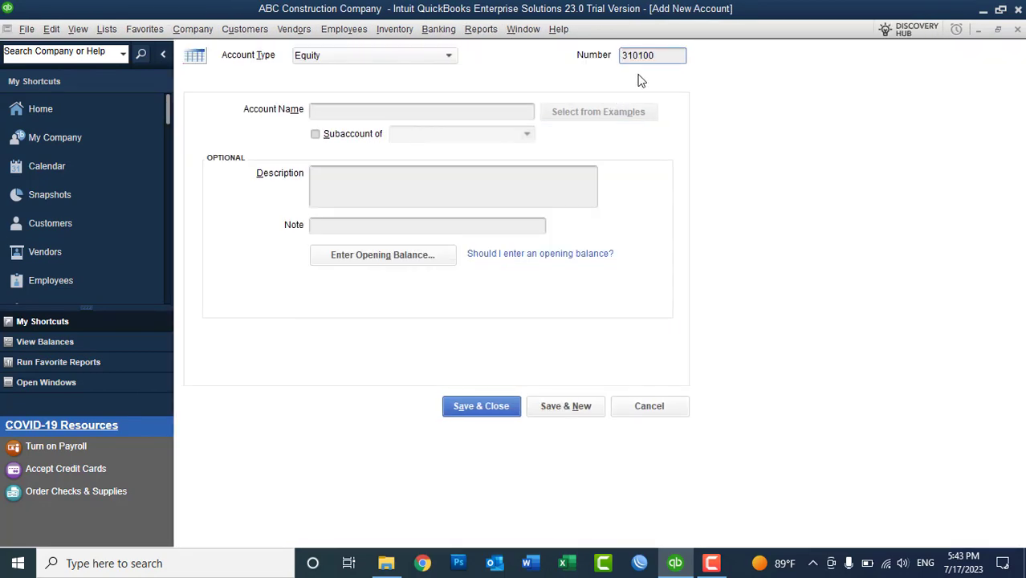
pyautogui.press('BackSpace')
pyautogui.press('BackSpace')
pyautogui.press('BackSpace')
pyautogui.press('BackSpace')
pyautogui.write('100')
pyautogui.click(360, 111)
pyautogui.write('Draw')
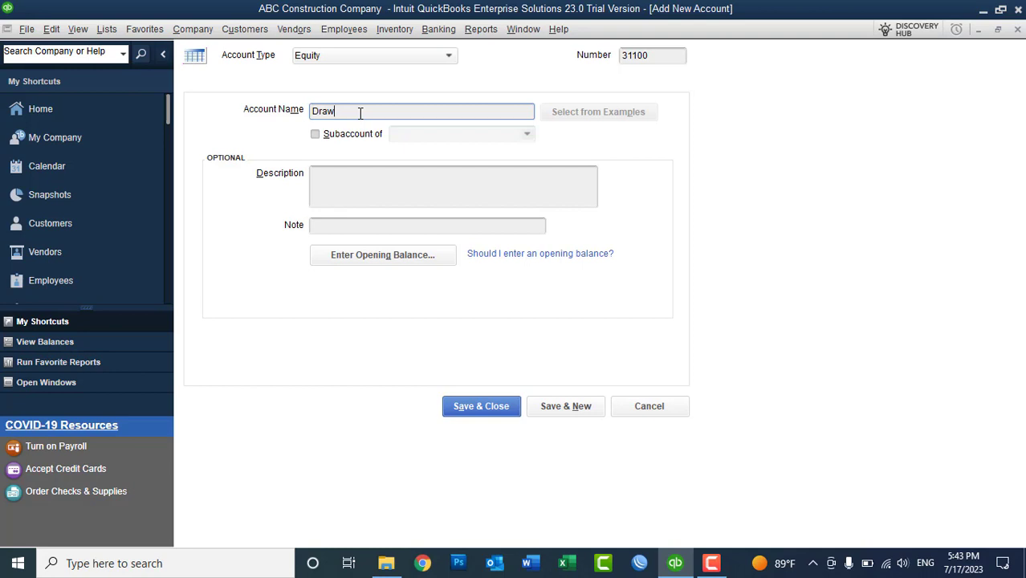
pyautogui.click(316, 135)
pyautogui.click(528, 135)
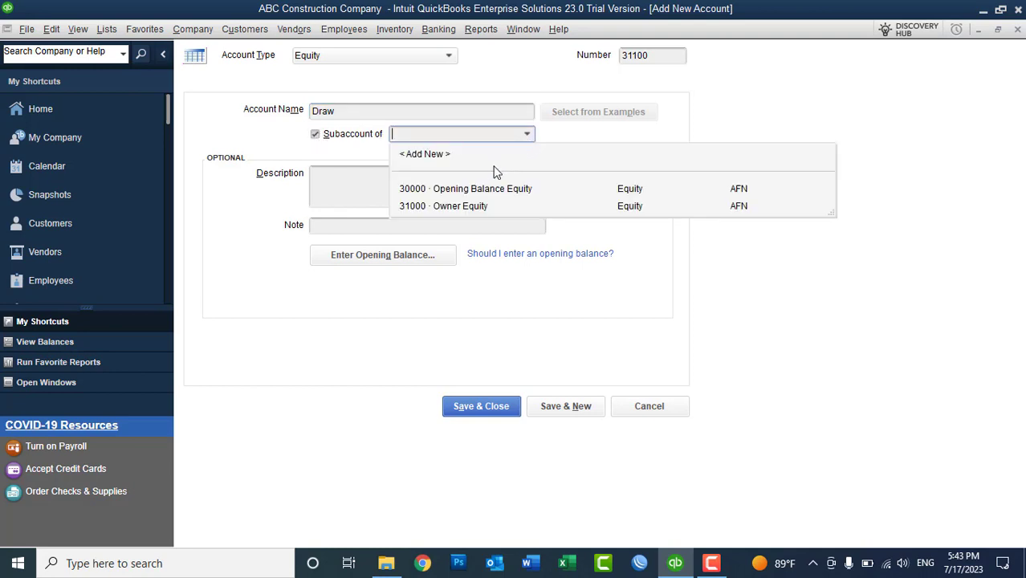
pyautogui.click(462, 206)
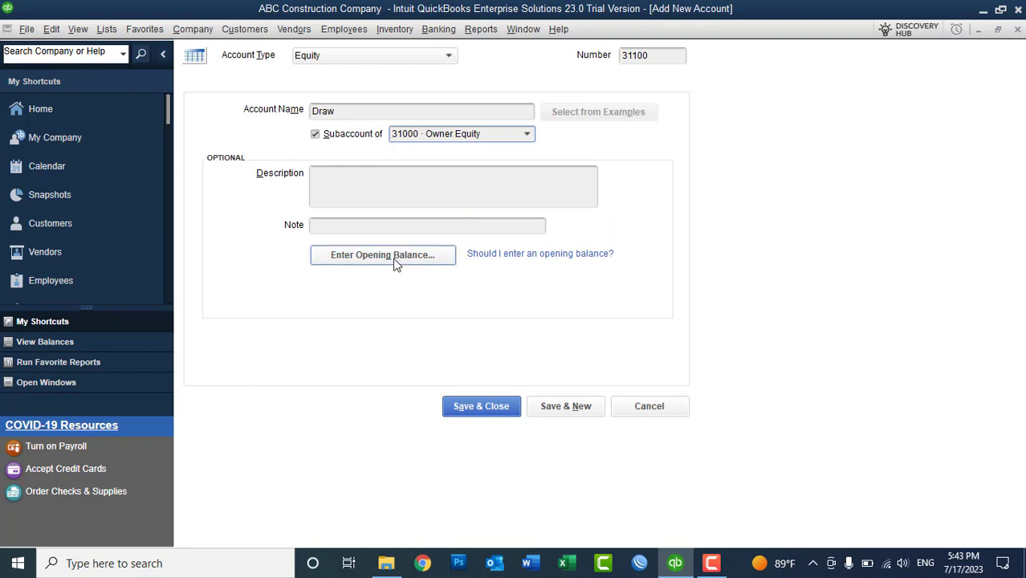
pyautogui.click(557, 409)
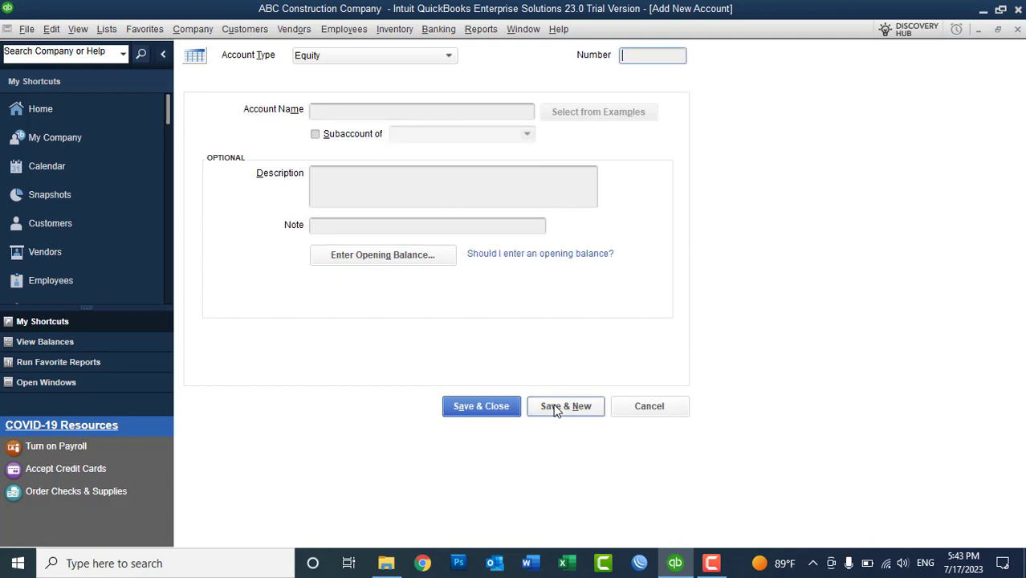
# - Add 31200 'Capital Account' as a subaccount of Owner Equity
pyautogui.write('31200')
pyautogui.click(398, 113)
pyautogui.write('Capital A')
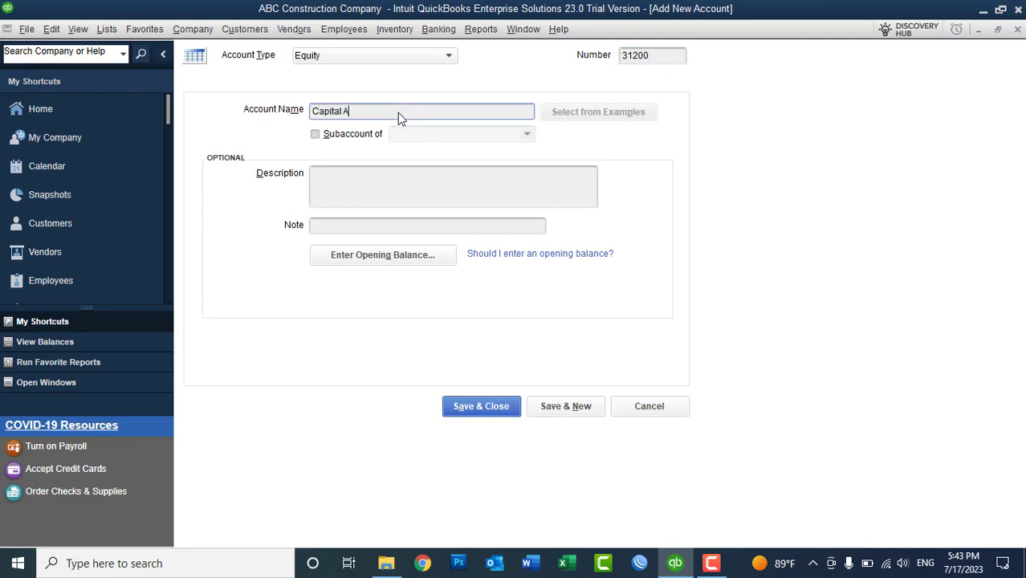
pyautogui.write('ccount')
pyautogui.click(346, 136)
pyautogui.click(526, 134)
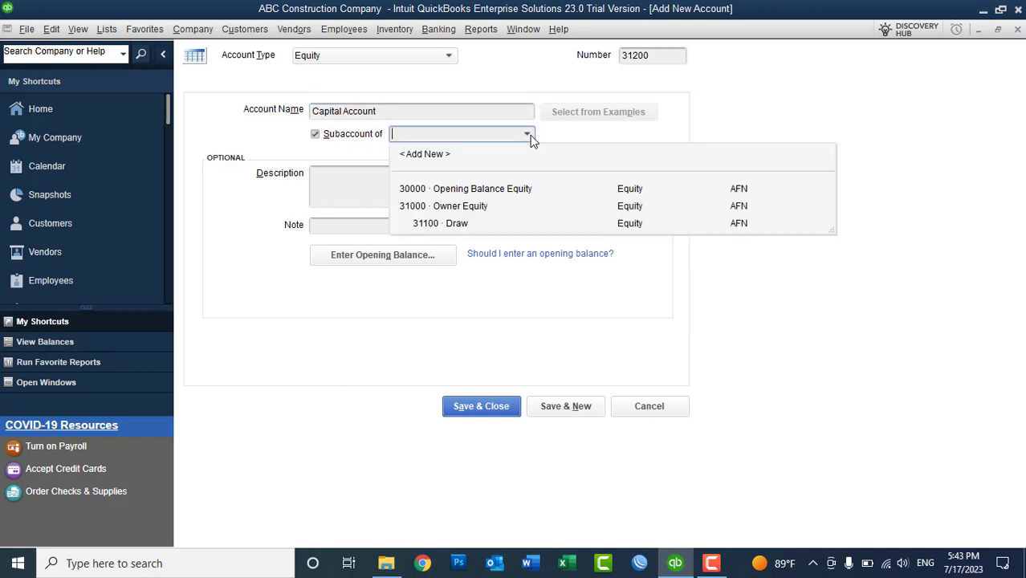
pyautogui.click(476, 207)
pyautogui.click(554, 406)
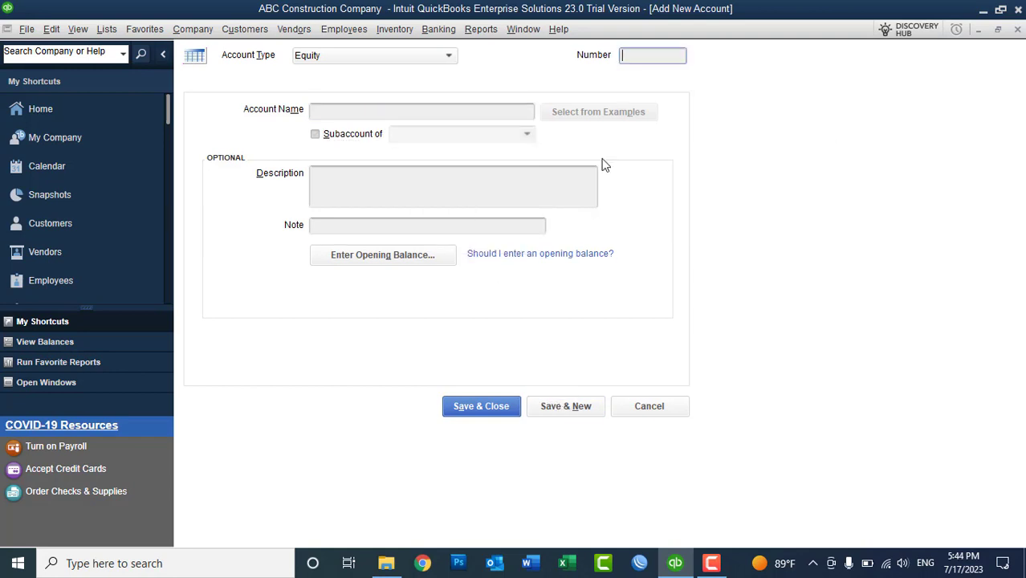
# - Add 31300 'Contribution' as a subaccount of Owner Equity and close the form
pyautogui.write('310000')
pyautogui.press('BackSpace')
pyautogui.press('BackSpace')
pyautogui.press('BackSpace')
pyautogui.press('BackSpace')
pyautogui.write('300')
pyautogui.press('BackSpace')
pyautogui.press('BackSpace')
pyautogui.press('BackSpace')
pyautogui.press('BackSpace')
pyautogui.press('BackSpace')
pyautogui.click(347, 135)
pyautogui.click(342, 113)
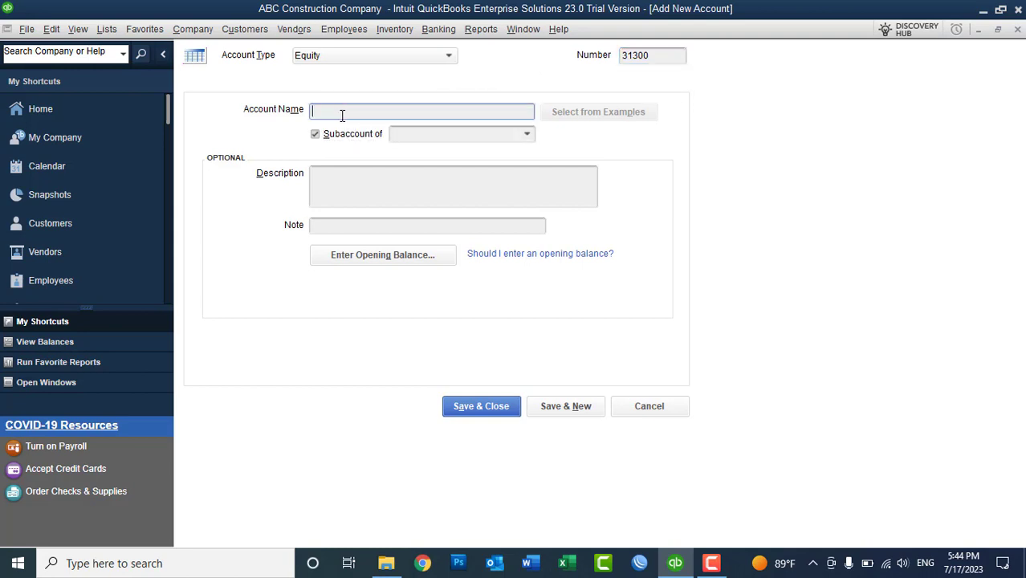
pyautogui.write('Contribution')
pyautogui.click(520, 138)
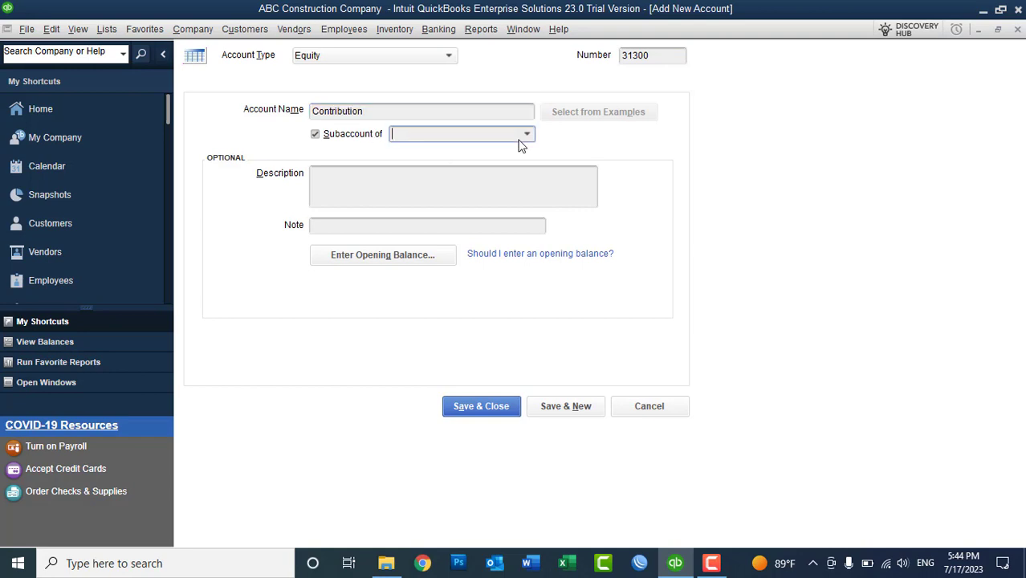
pyautogui.click(537, 140)
pyautogui.click(441, 208)
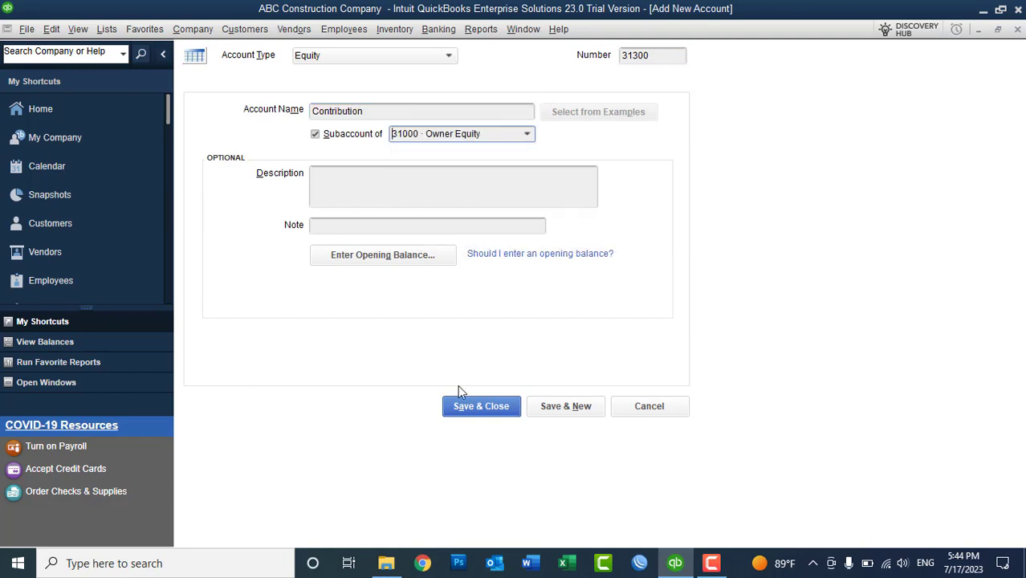
pyautogui.click(470, 407)
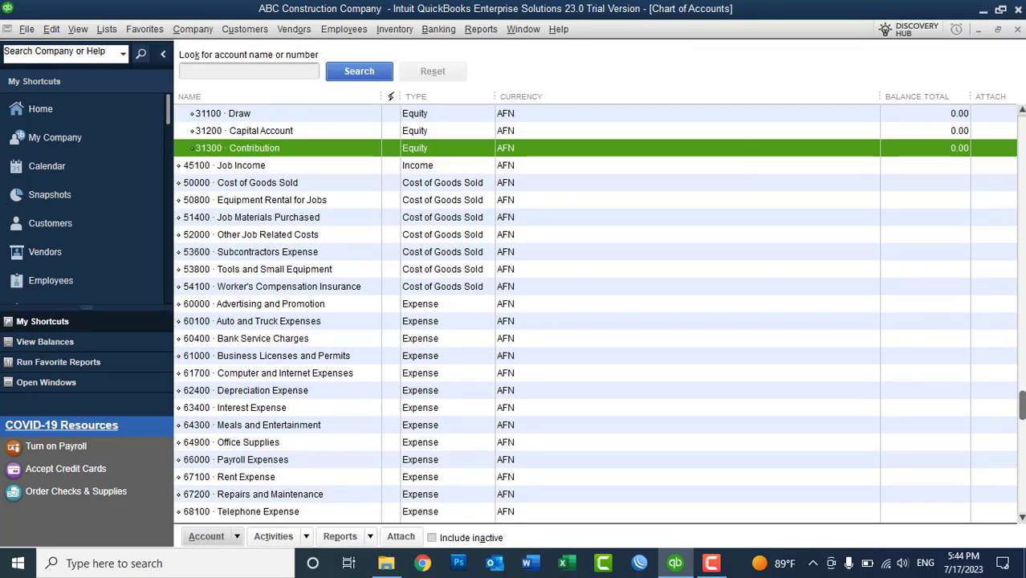
pyautogui.scroll(5, 298, 182)
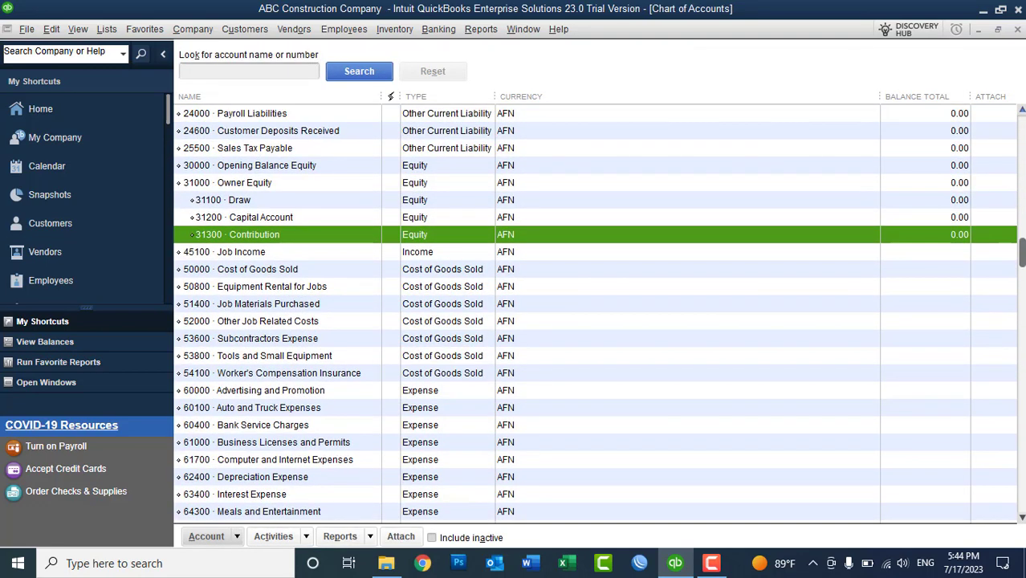
pyautogui.click(260, 184)
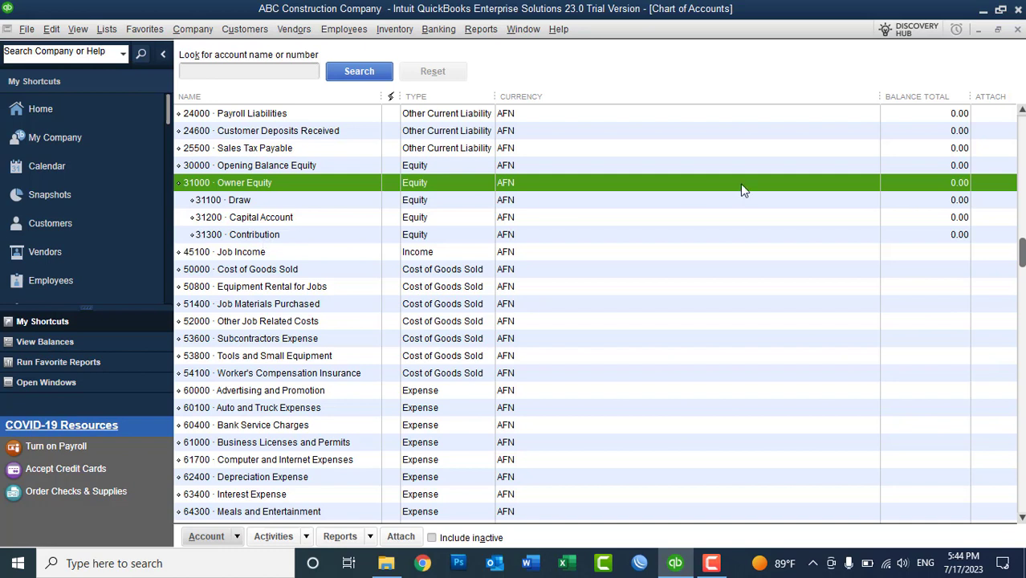
pyautogui.scroll(2, 1021, 253)
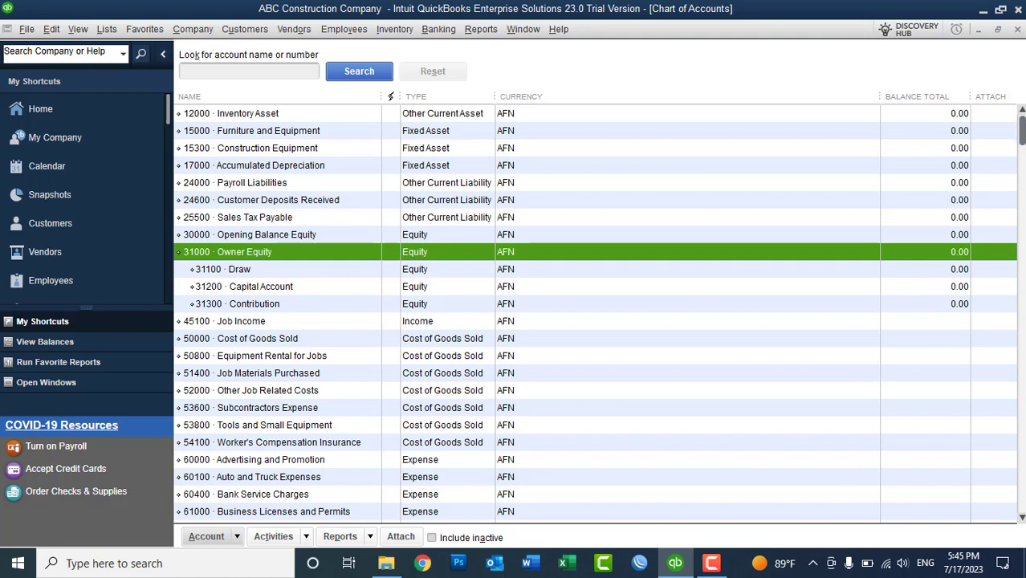
# - Start a new account of type Bank from the account list
pyautogui.rightClick(701, 148)
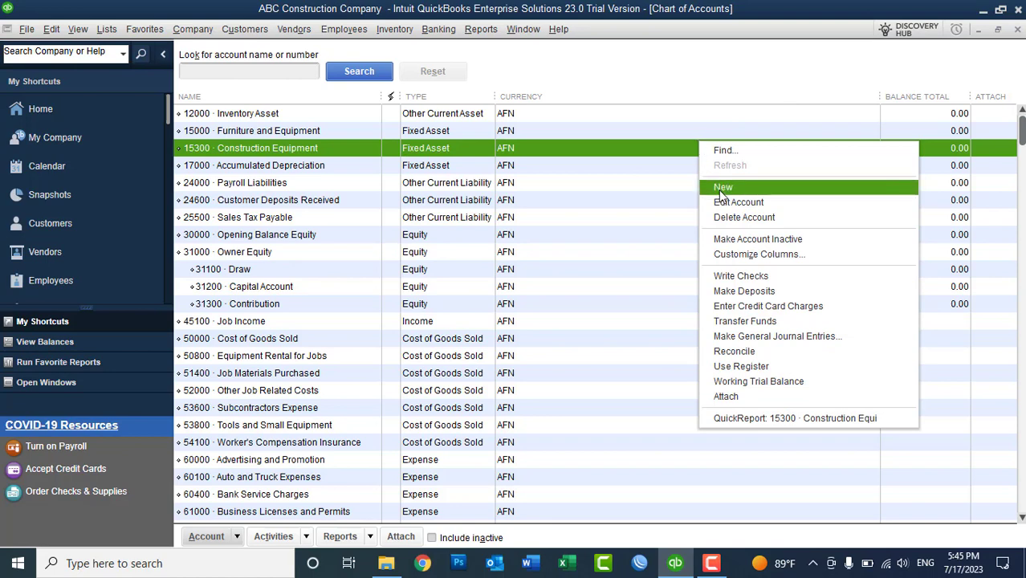
pyautogui.click(721, 187)
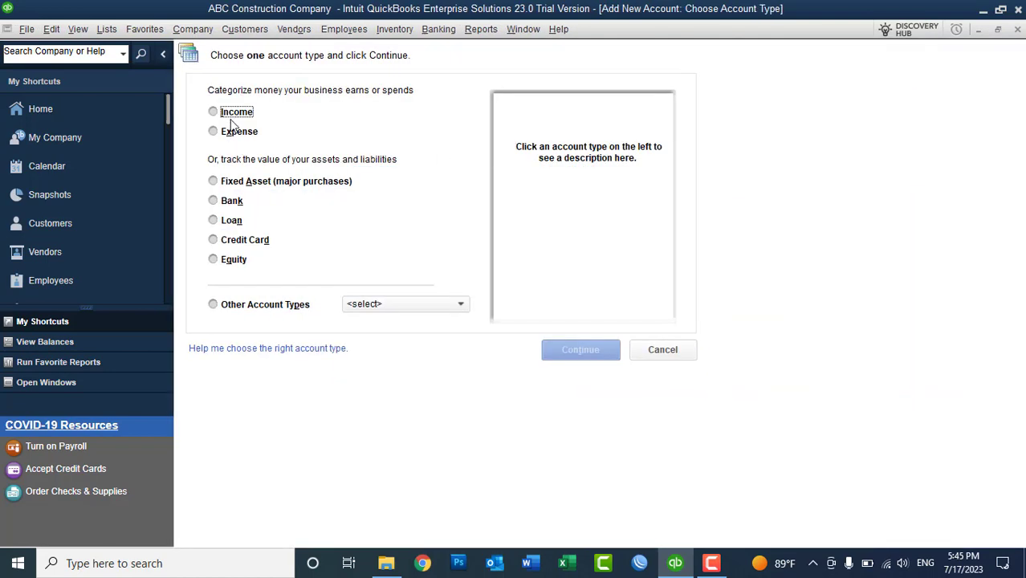
pyautogui.click(232, 202)
pyautogui.click(232, 202)
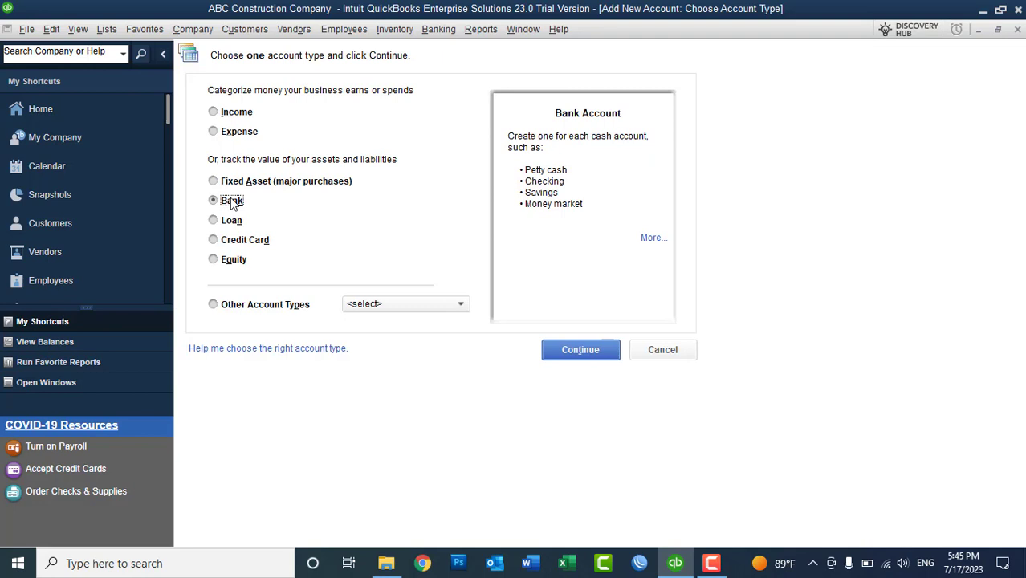
pyautogui.click(580, 350)
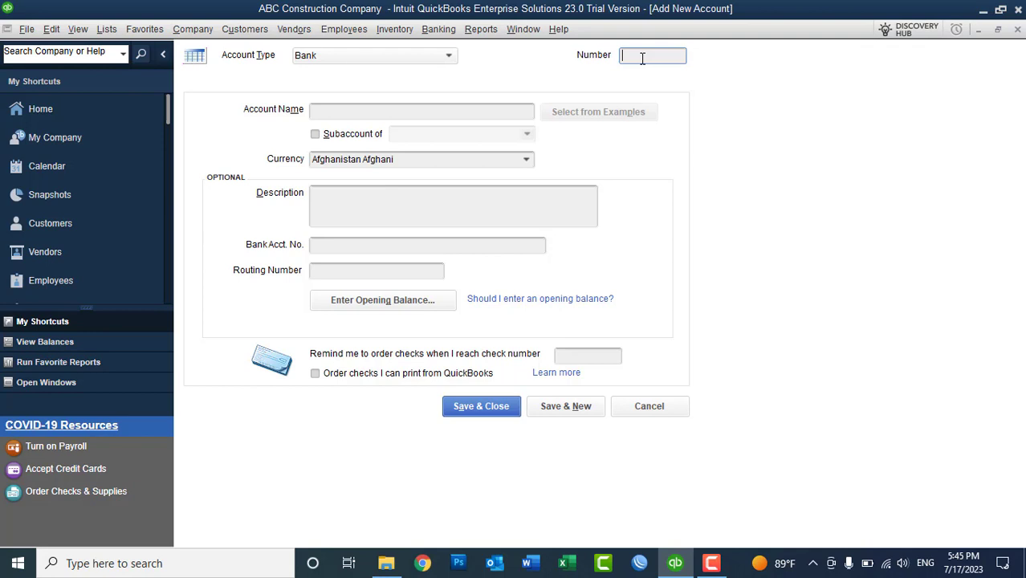
# - Return to Lists > Chart of Accounts and reopen the new-account form with Ctrl+N
pyautogui.click(107, 29)
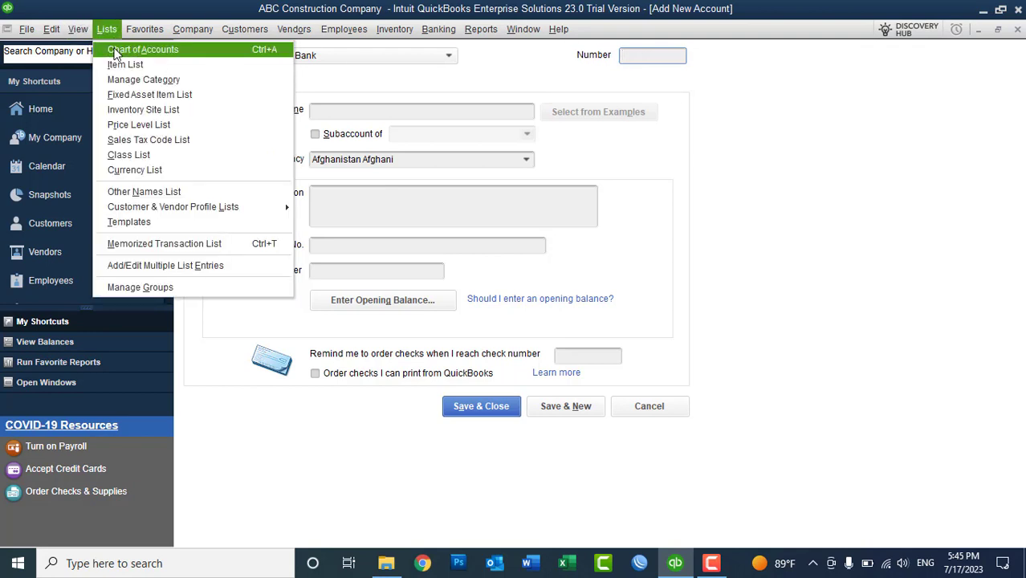
pyautogui.click(115, 53)
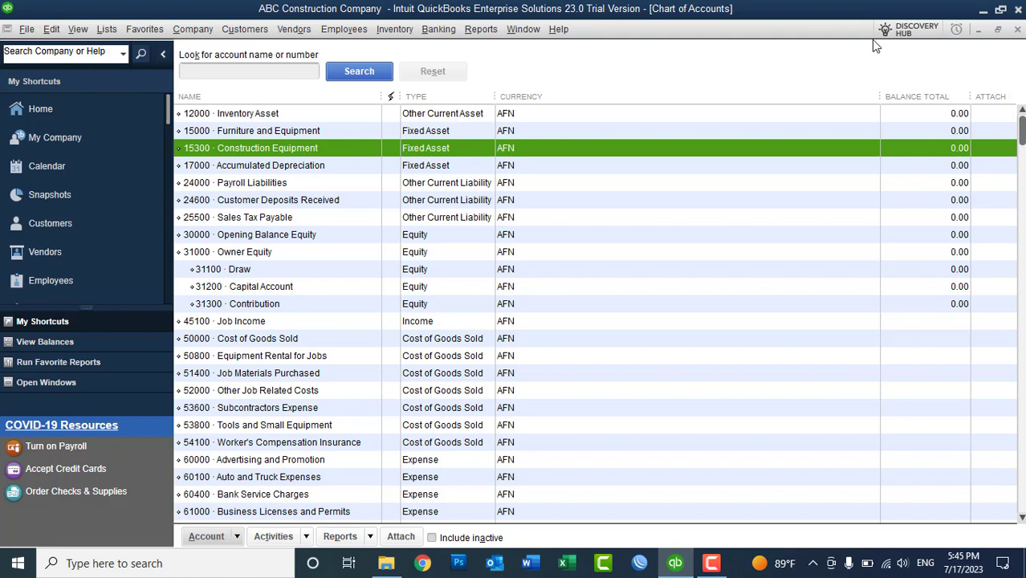
pyautogui.hotkey('ctrl', 'n')
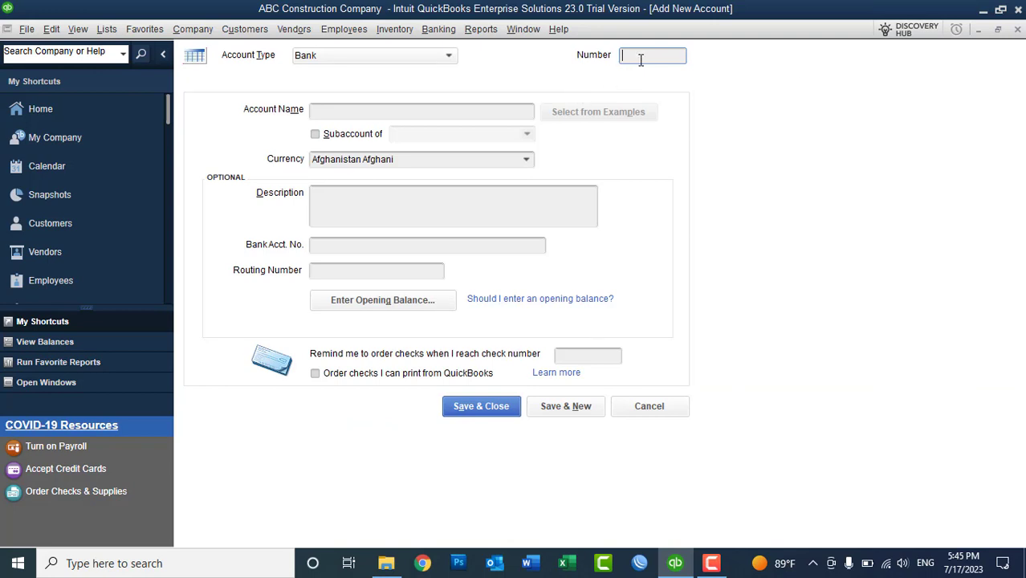
# - Enter account number 11000, name 'Company USD Account', and currency US Dollar
pyautogui.write('11060')
pyautogui.press('BackSpace')
pyautogui.press('BackSpace')
pyautogui.write('00')
pyautogui.click(405, 119)
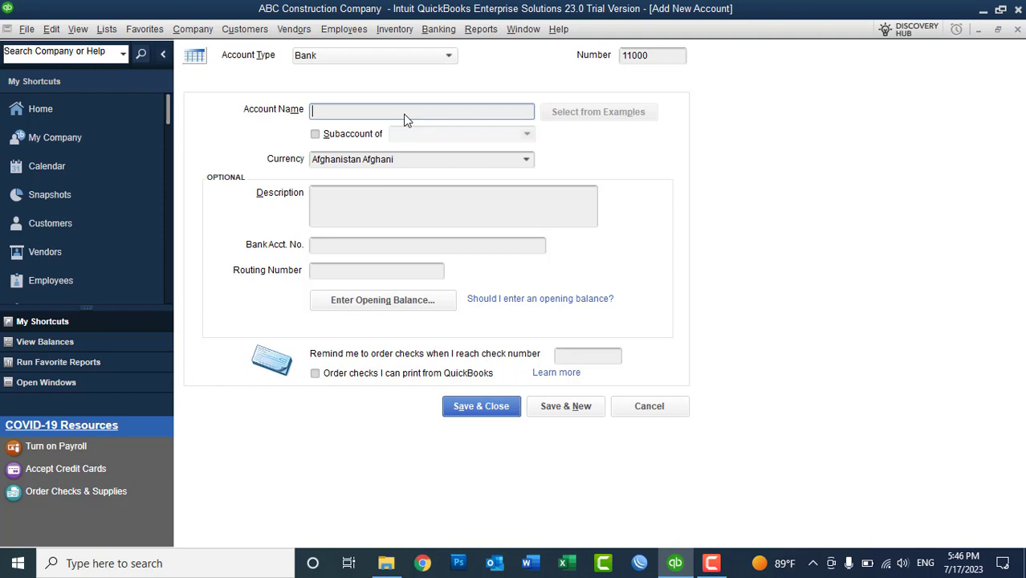
pyautogui.write('Company USD Account')
pyautogui.click(527, 160)
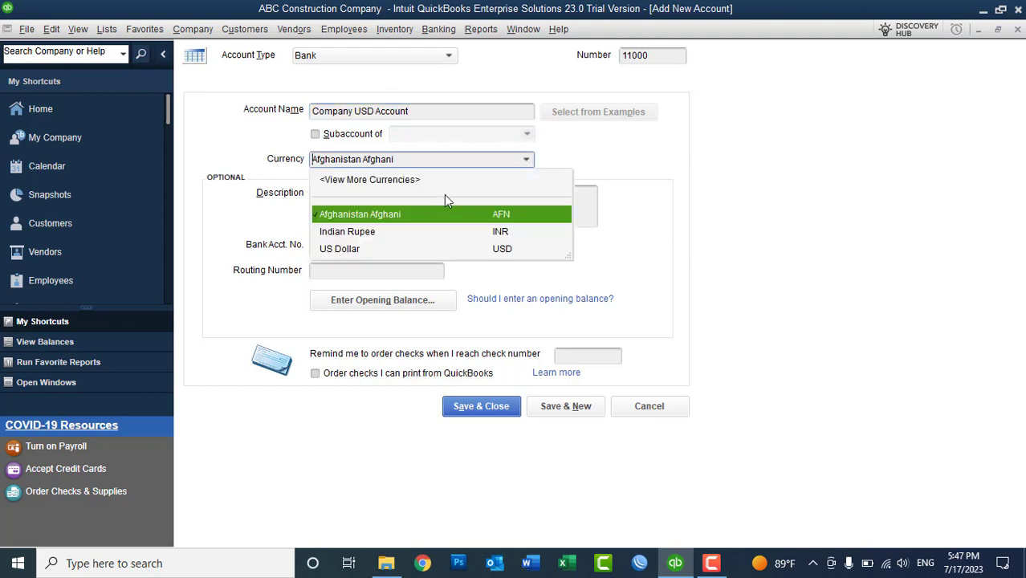
pyautogui.click(353, 250)
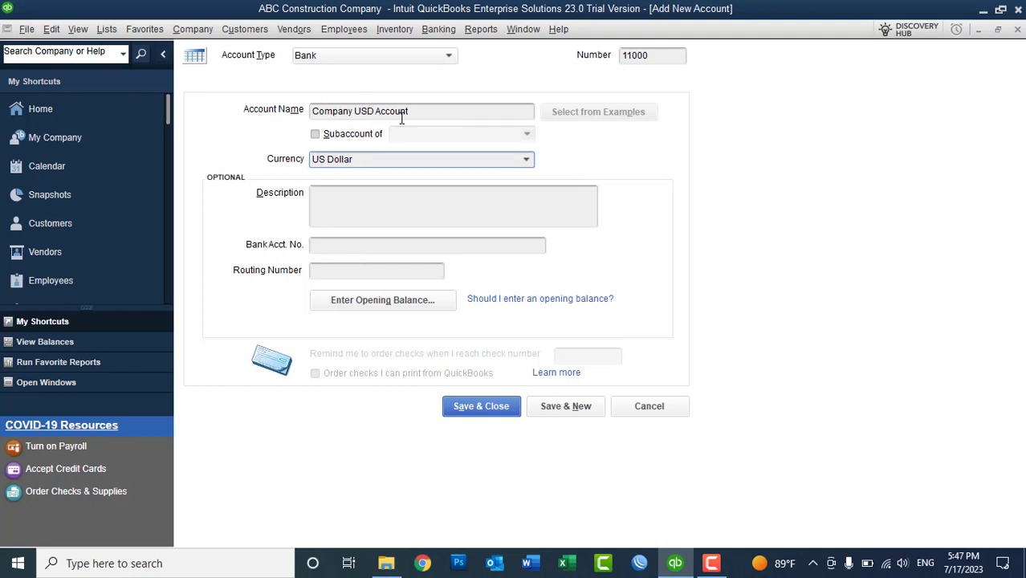
# - Copy the account name into the description and save with Save & New
pyautogui.click(359, 215)
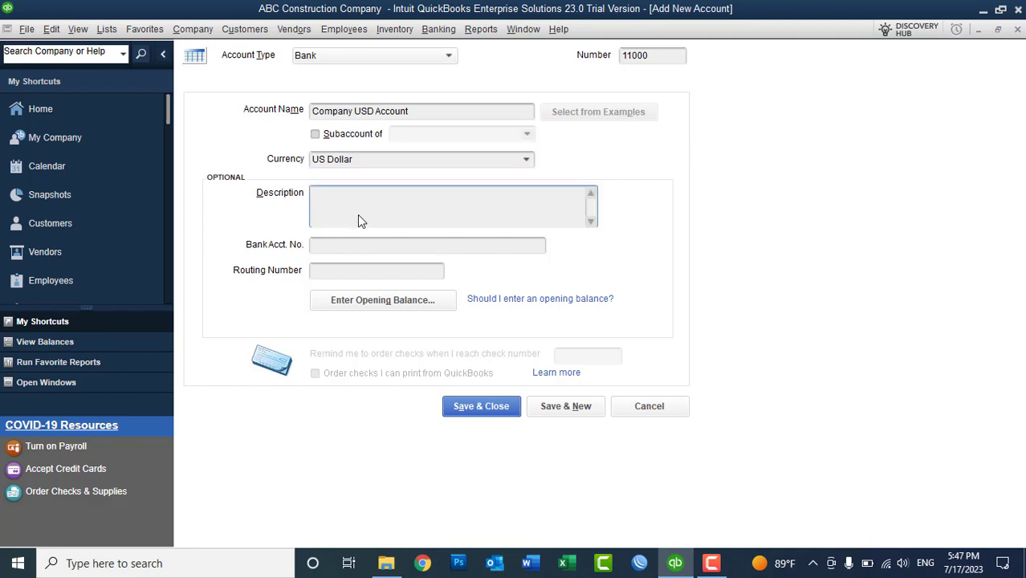
pyautogui.click(418, 110)
pyautogui.hotkey('ctrl', 'c')
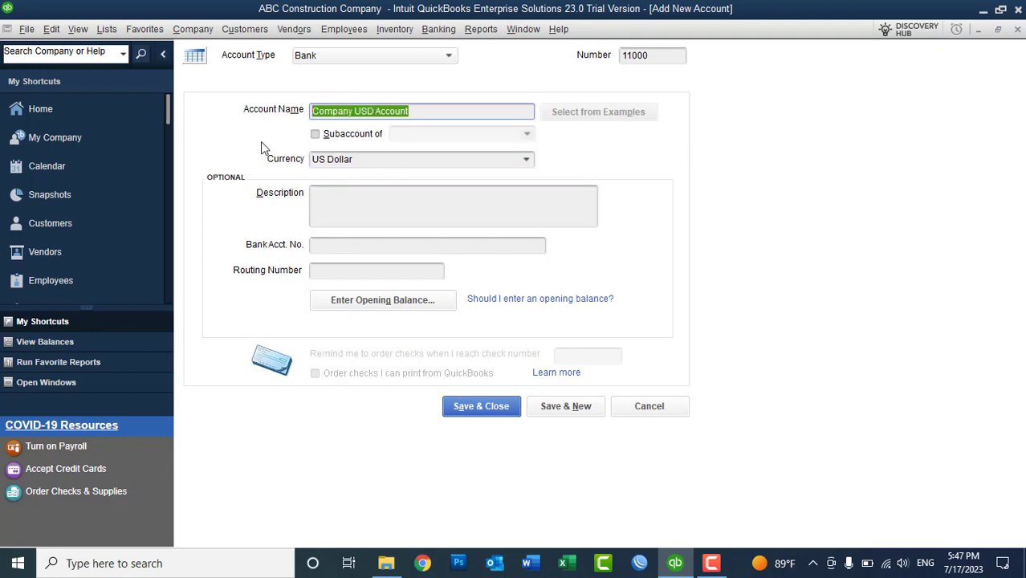
pyautogui.click(351, 212)
pyautogui.hotkey('ctrl', 'v')
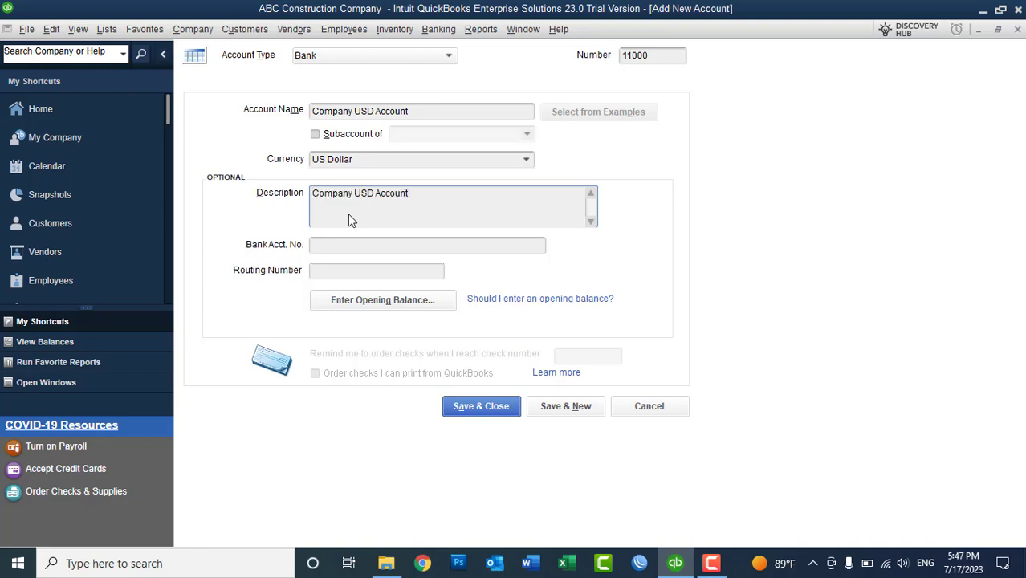
pyautogui.click(574, 407)
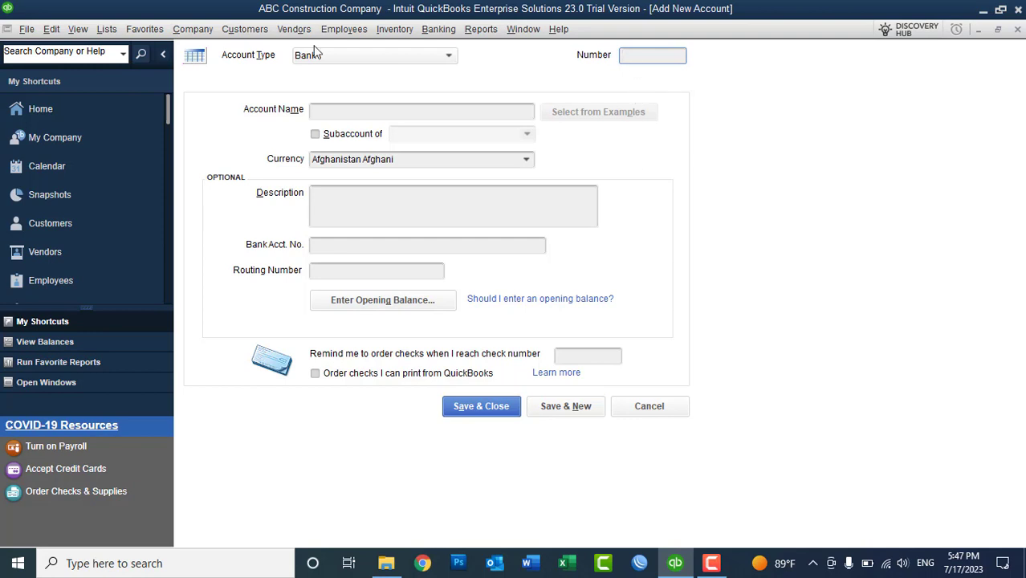
# - Review the Chart of Accounts, then enter number 11500 and name 'Company AFN Account'
pyautogui.click(112, 31)
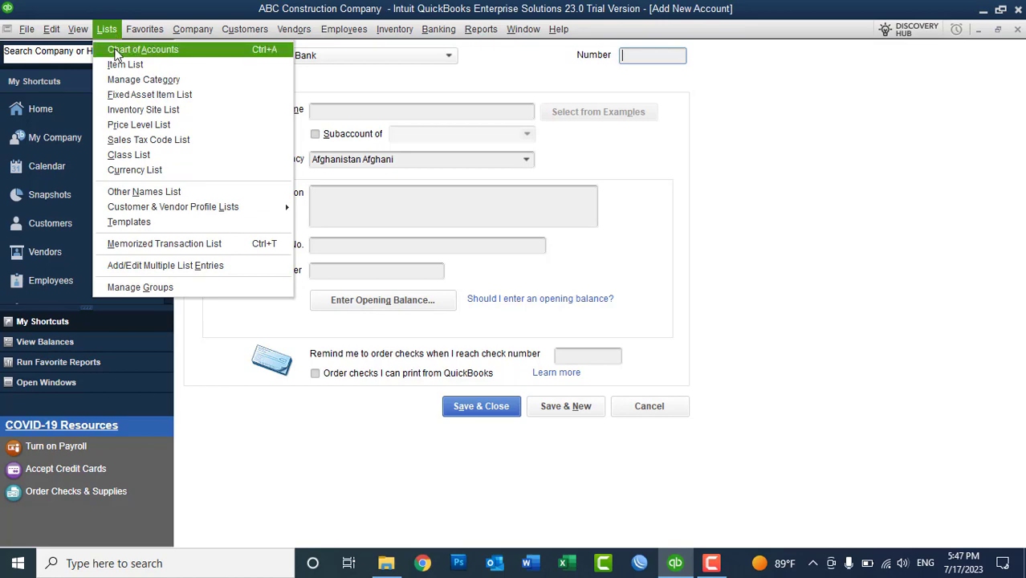
pyautogui.click(116, 51)
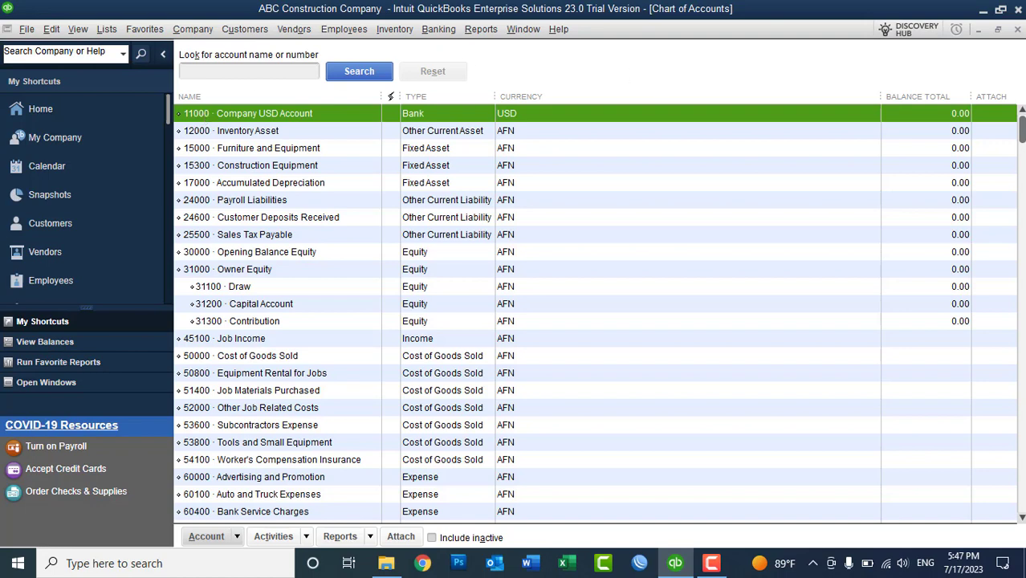
pyautogui.click(1018, 30)
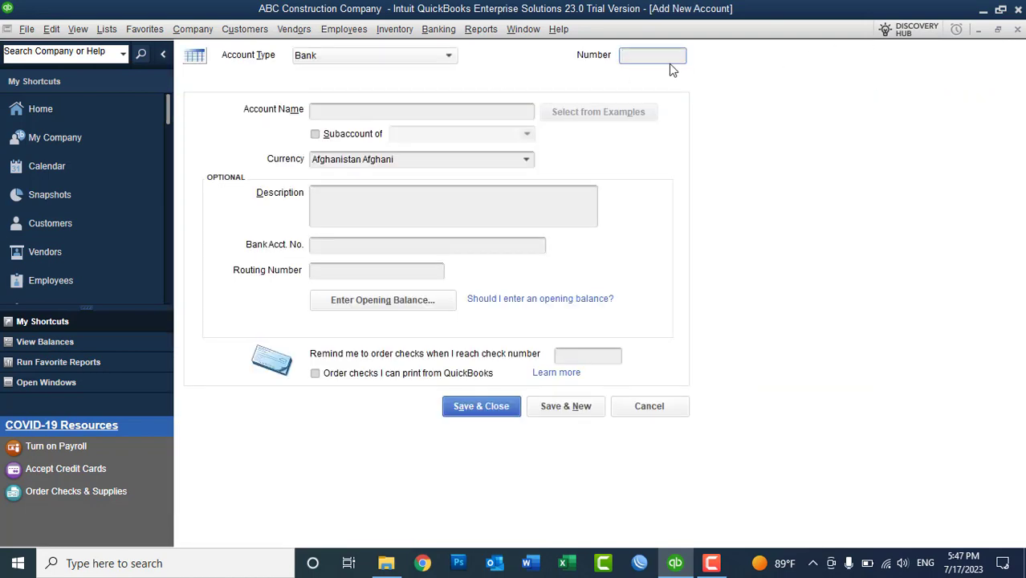
pyautogui.write('11500')
pyautogui.click(383, 118)
pyautogui.write('C')
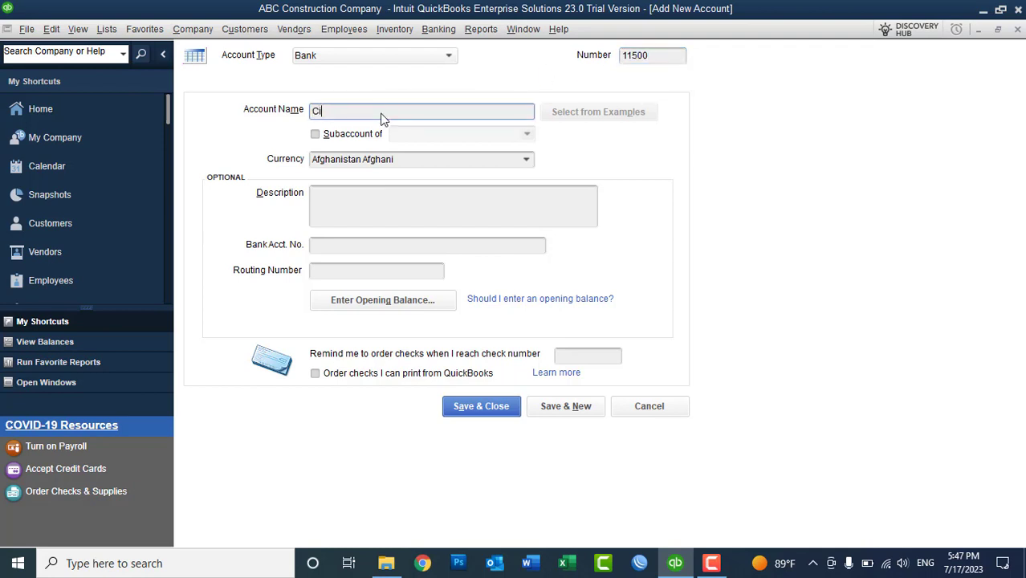
pyautogui.write('ompany AFN Account')
# - Copy 'Company AFN Account' into the description and save with Save & New
pyautogui.moveTo(411, 113); pyautogui.dragTo(274, 122)
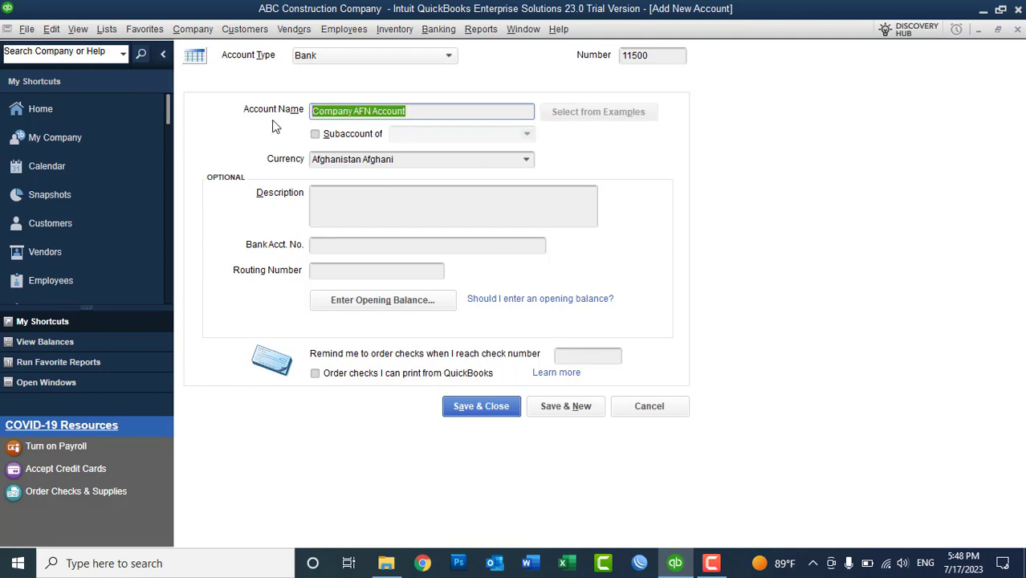
pyautogui.hotkey('ctrl', 'c')
pyautogui.click(371, 195)
pyautogui.hotkey('ctrl', 'v')
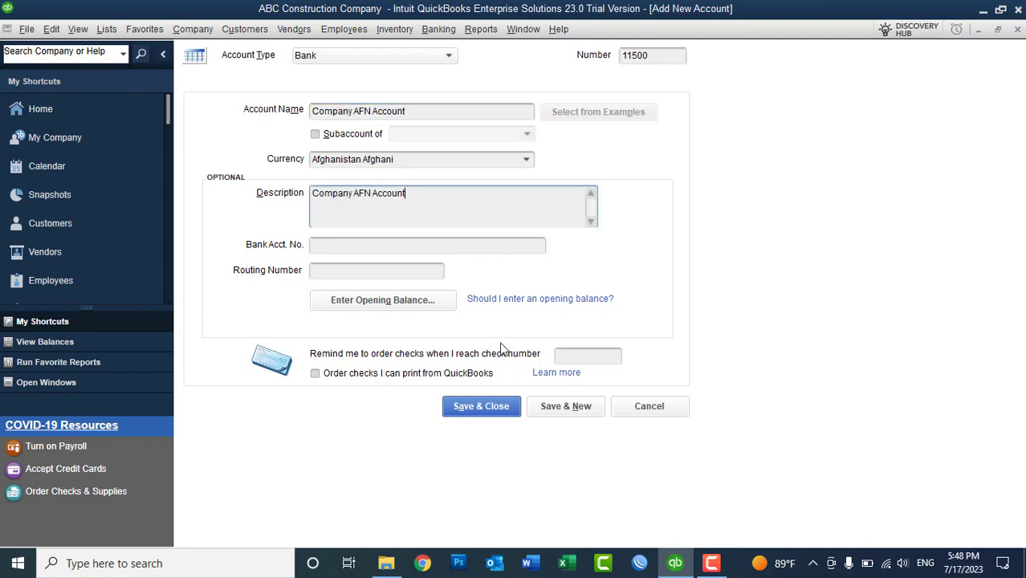
pyautogui.click(561, 407)
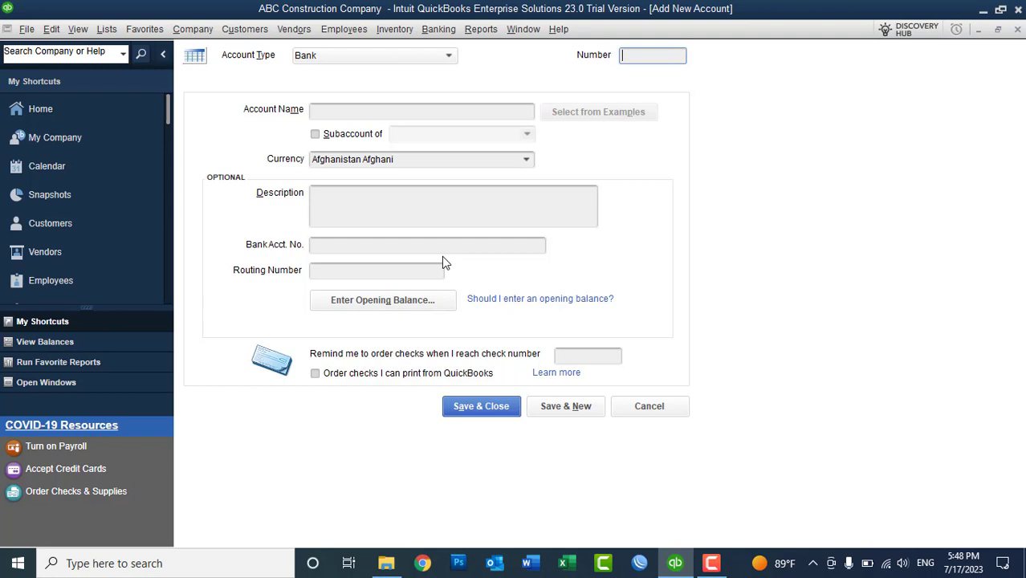
# - Enter 11100 'Kabul USD AC' as a subaccount of Company USD Account
pyautogui.write('11100')
pyautogui.click(430, 113)
pyautogui.write('Kabul US')
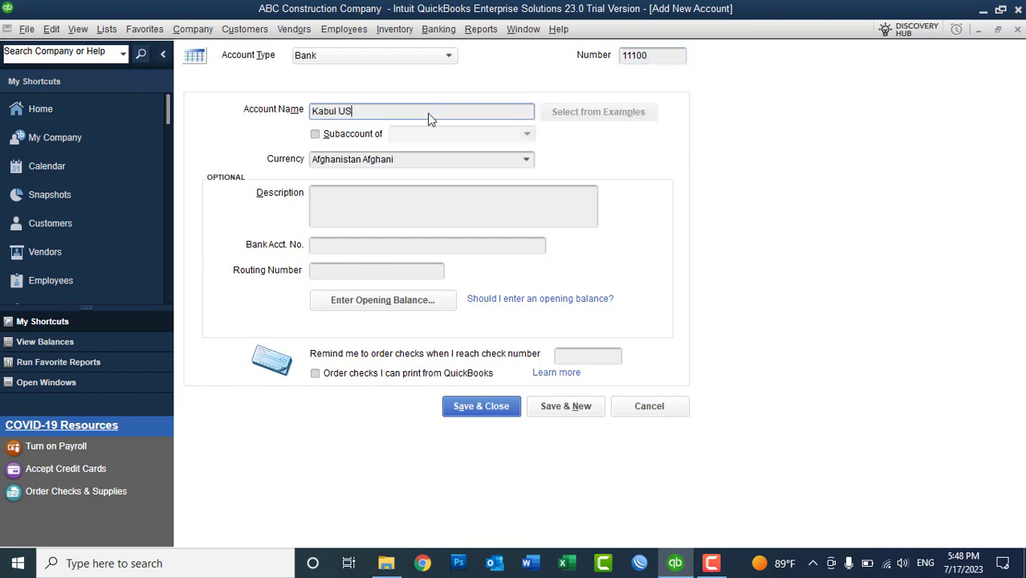
pyautogui.write('D Account')
pyautogui.click(347, 134)
pyautogui.click(527, 137)
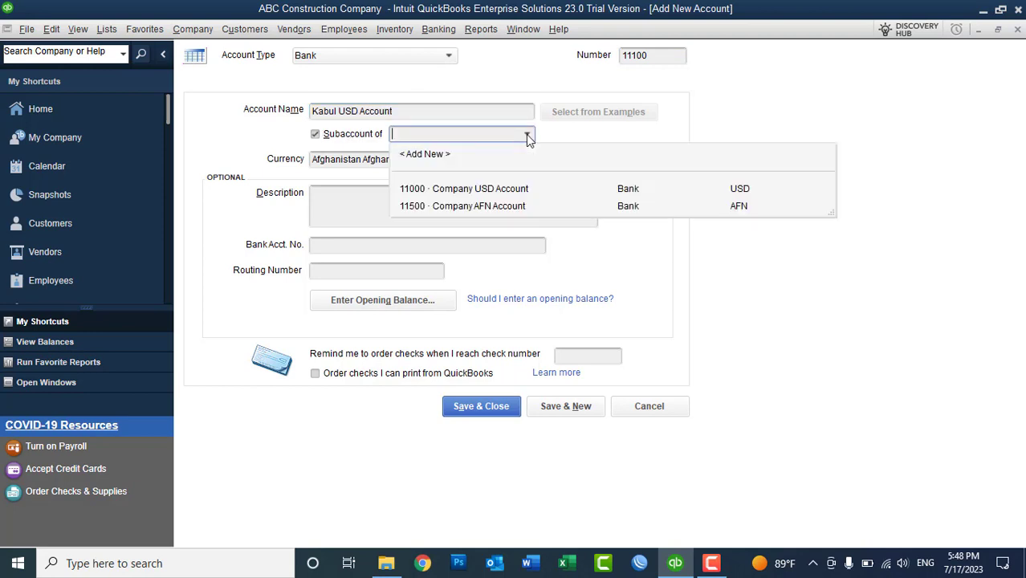
pyautogui.click(459, 190)
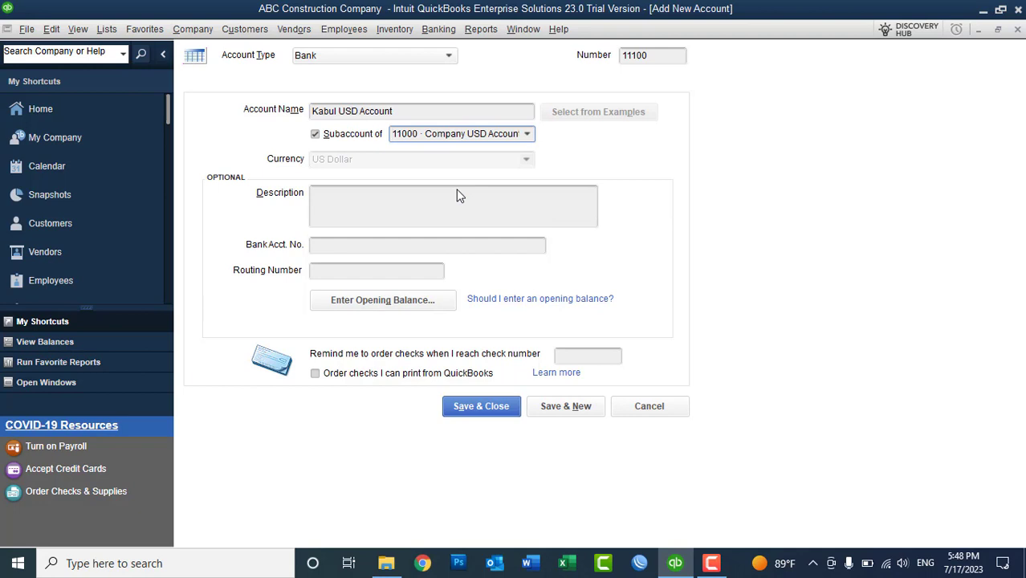
pyautogui.click(428, 119)
pyautogui.press('BackSpace')
pyautogui.press('BackSpace')
pyautogui.press('BackSpace')
pyautogui.press('BackSpace')
pyautogui.press('BackSpace')
pyautogui.write('C')
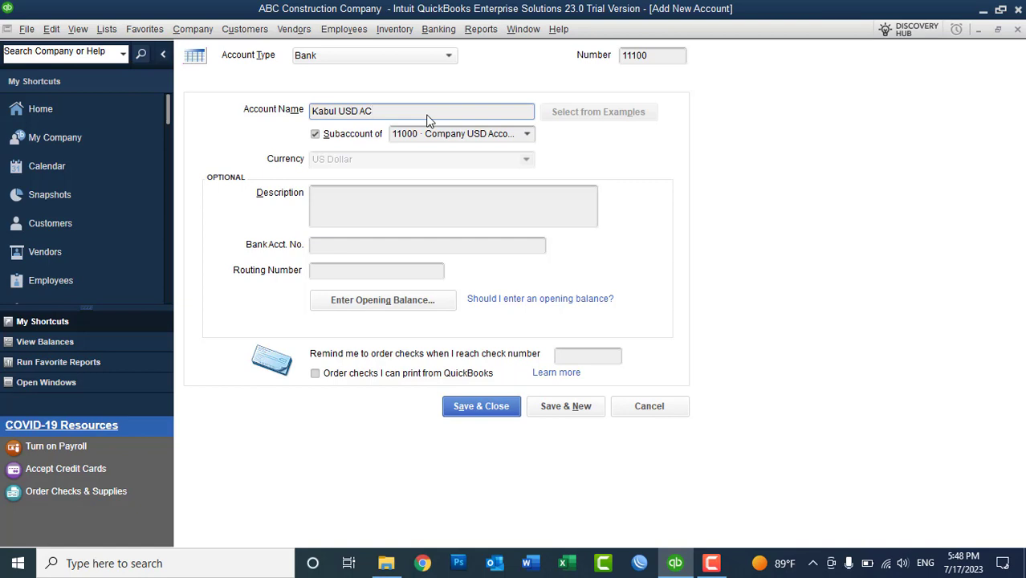
# - Cancel the opening balance (ending date July 1, 2023), fill the bank account number, and save
pyautogui.click(370, 305)
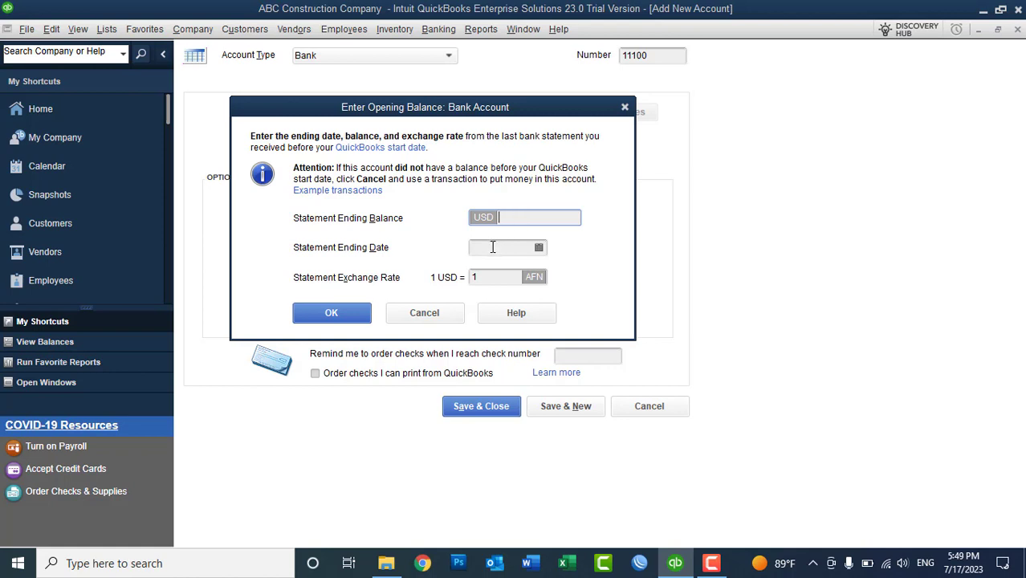
pyautogui.click(493, 247)
pyautogui.click(538, 249)
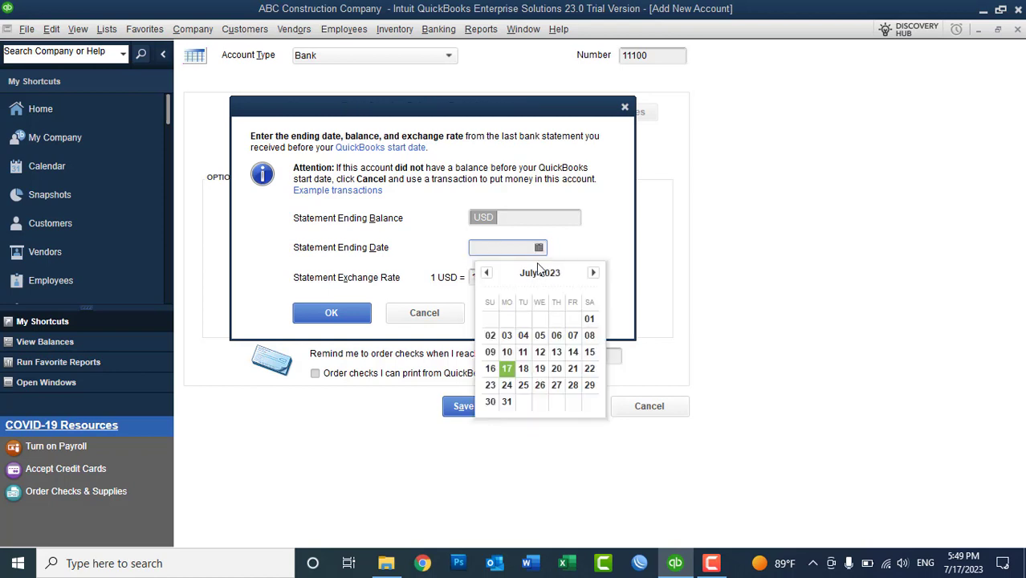
pyautogui.click(589, 320)
pyautogui.click(498, 276)
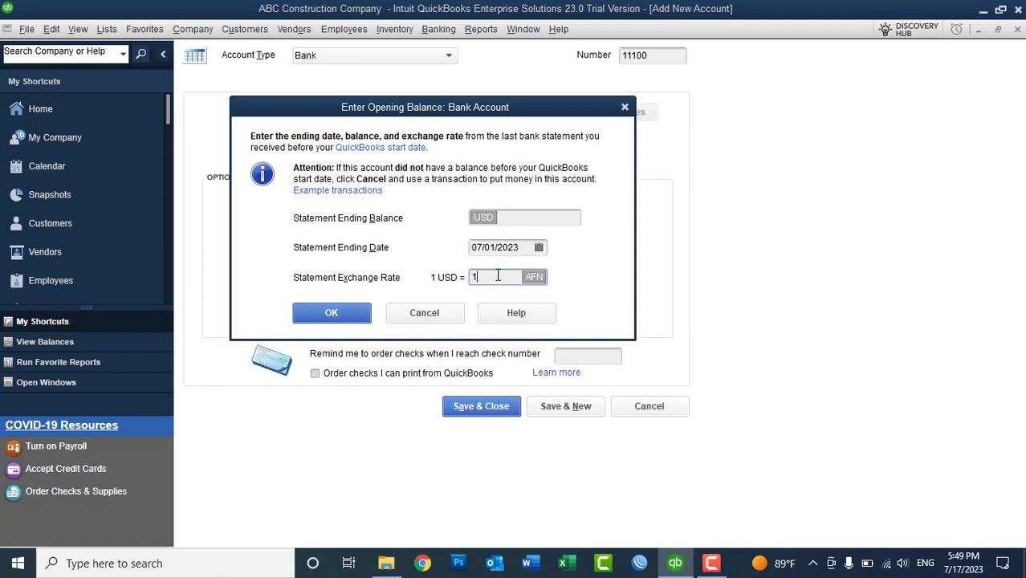
pyautogui.click(452, 313)
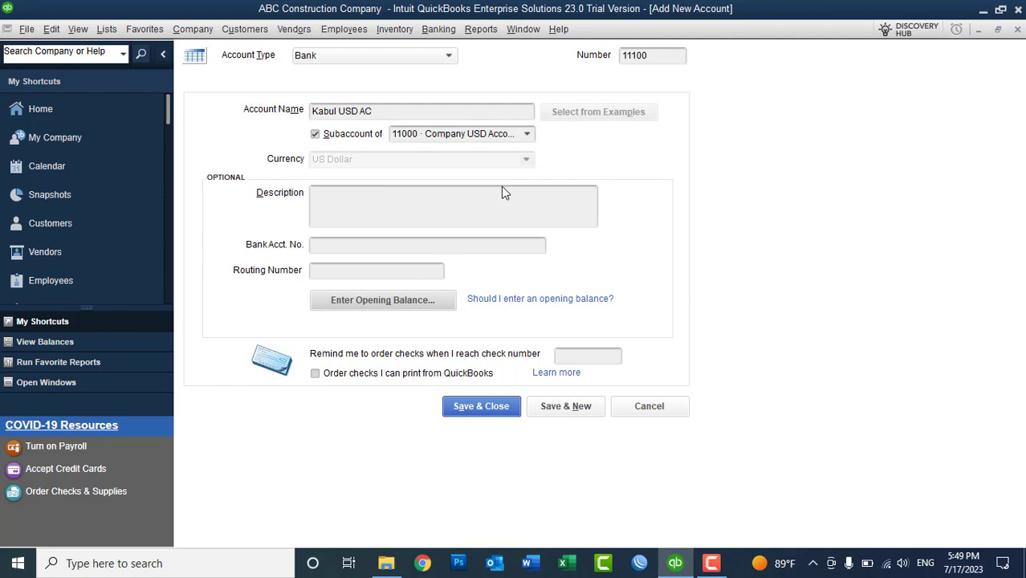
pyautogui.click(336, 251)
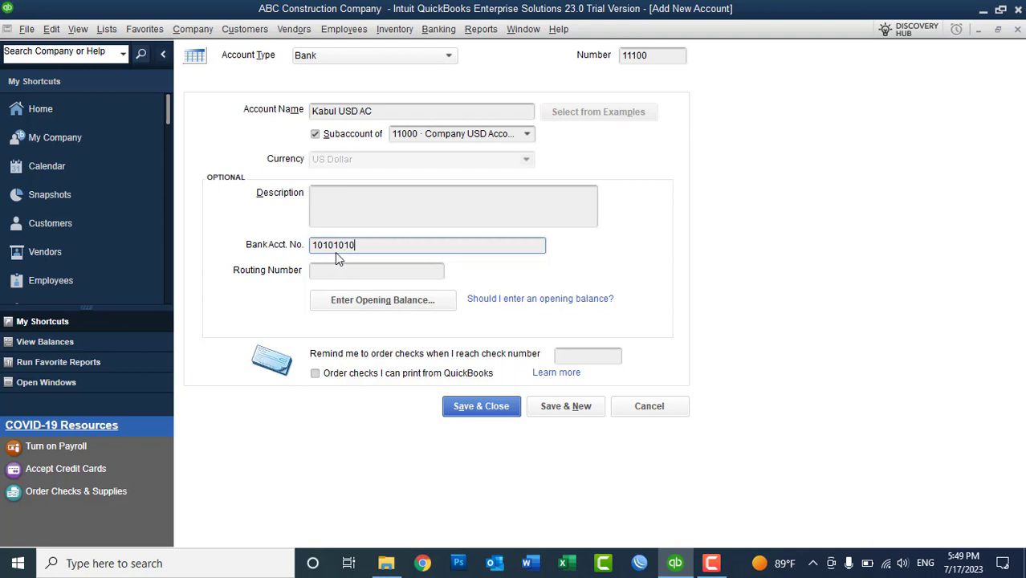
pyautogui.click(575, 407)
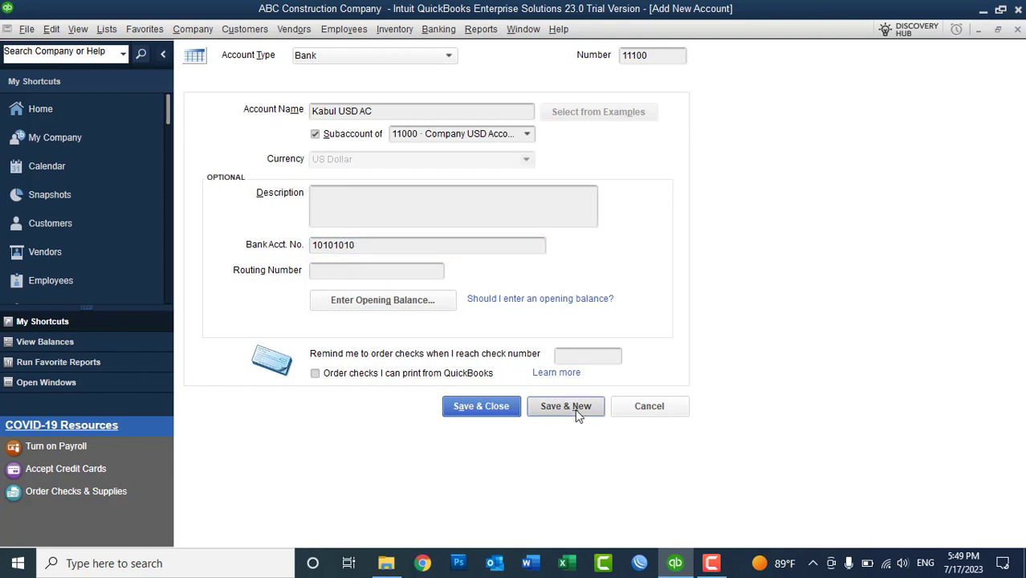
# - Enter 11200 'Azizi Bank USD AC' as a subaccount of Company USD Account
pyautogui.click(366, 116)
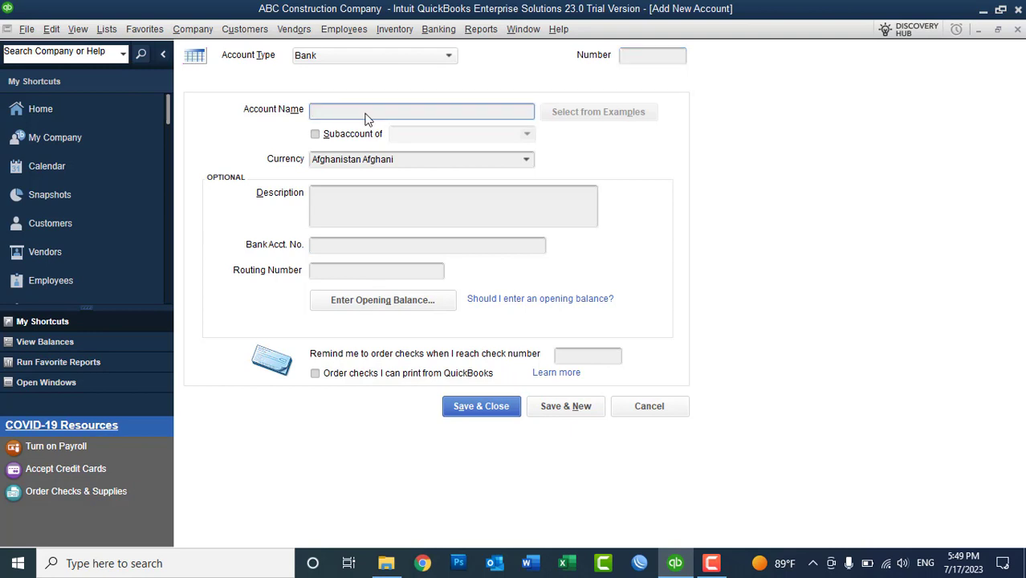
pyautogui.click(638, 53)
pyautogui.write('11')
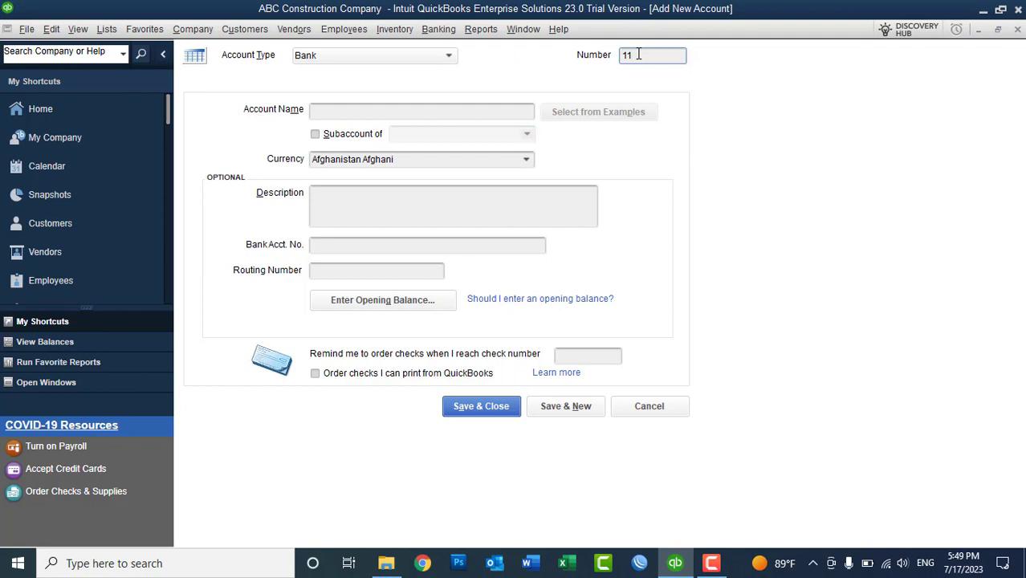
pyautogui.write('200')
pyautogui.click(453, 110)
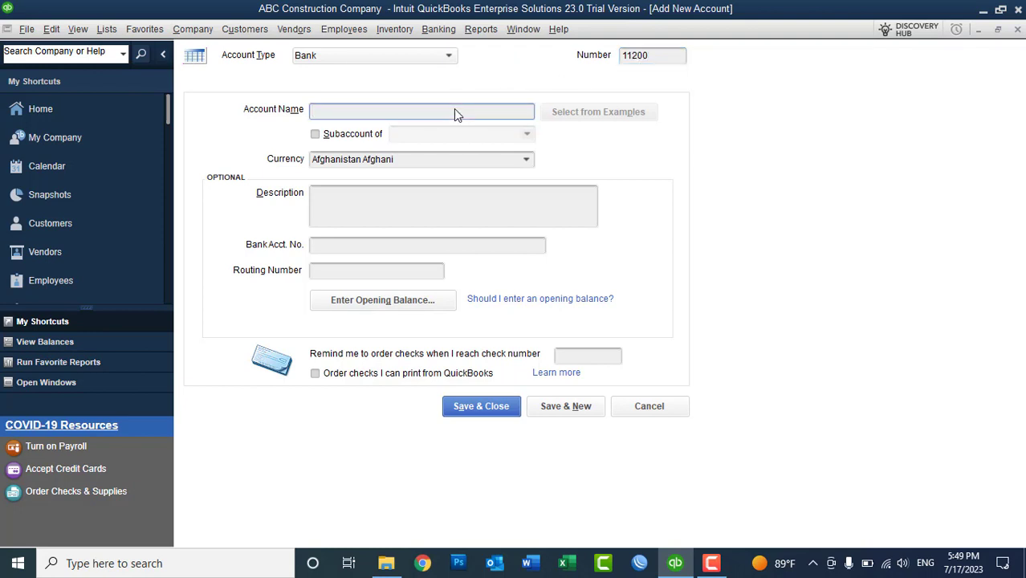
pyautogui.write('Azizi Bank AC')
pyautogui.click(356, 138)
pyautogui.click(525, 135)
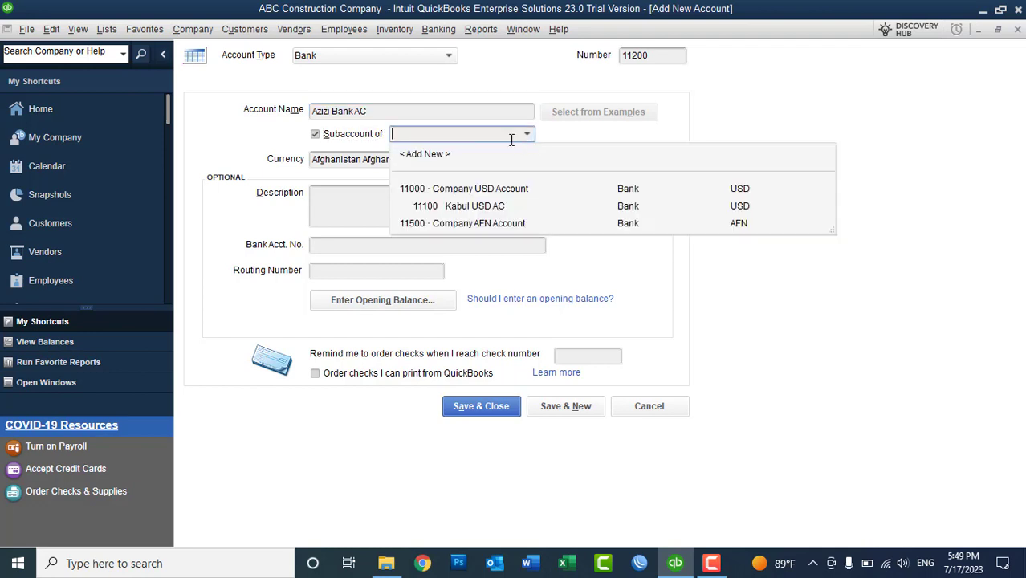
pyautogui.click(474, 188)
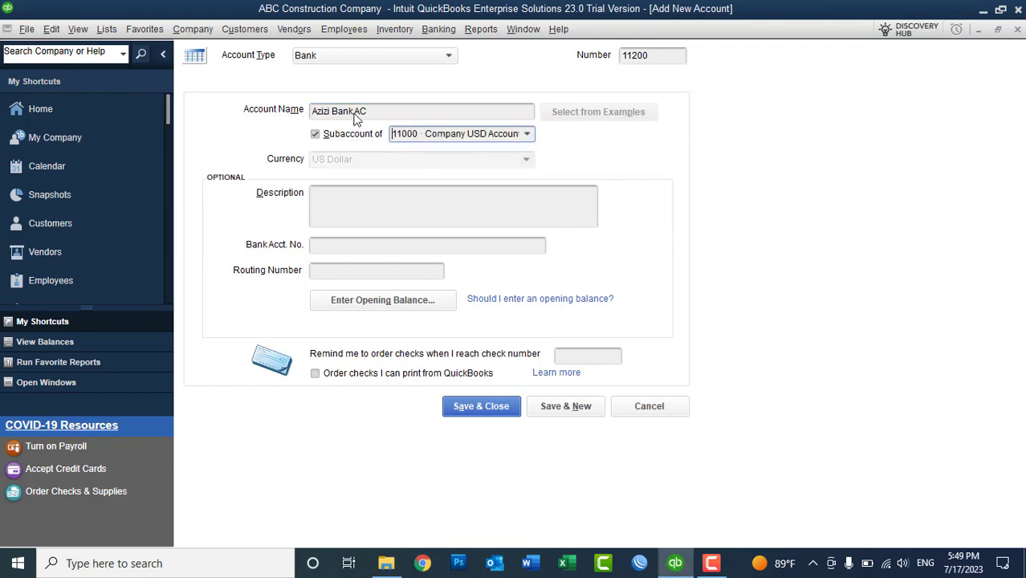
pyautogui.click(357, 115)
pyautogui.write('USD')
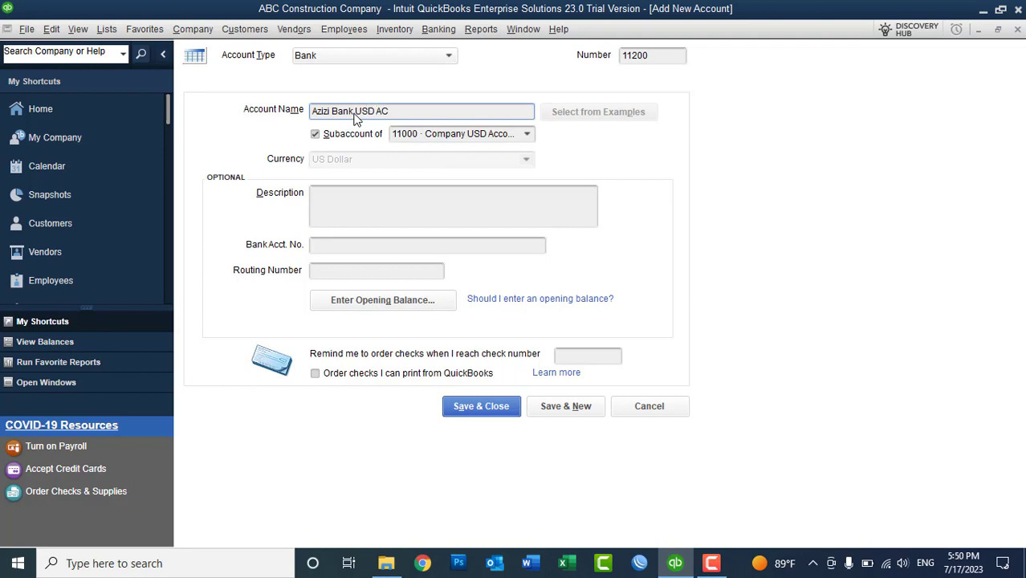
# - Enter the bank account number, save the account, and dismiss the blank-name warning
pyautogui.click(343, 249)
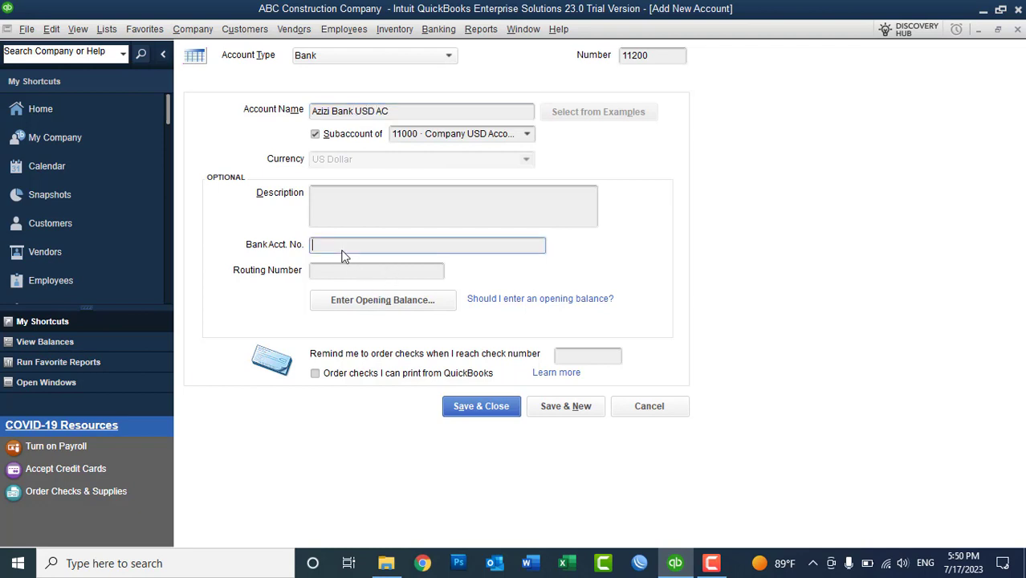
pyautogui.write('202020')
pyautogui.doubleClick(566, 406)
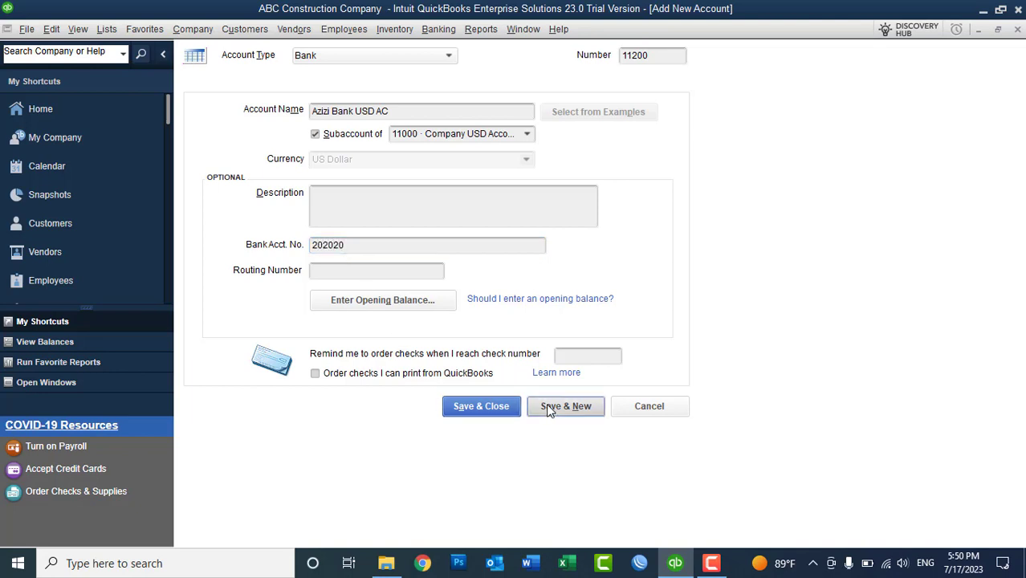
pyautogui.click(506, 191)
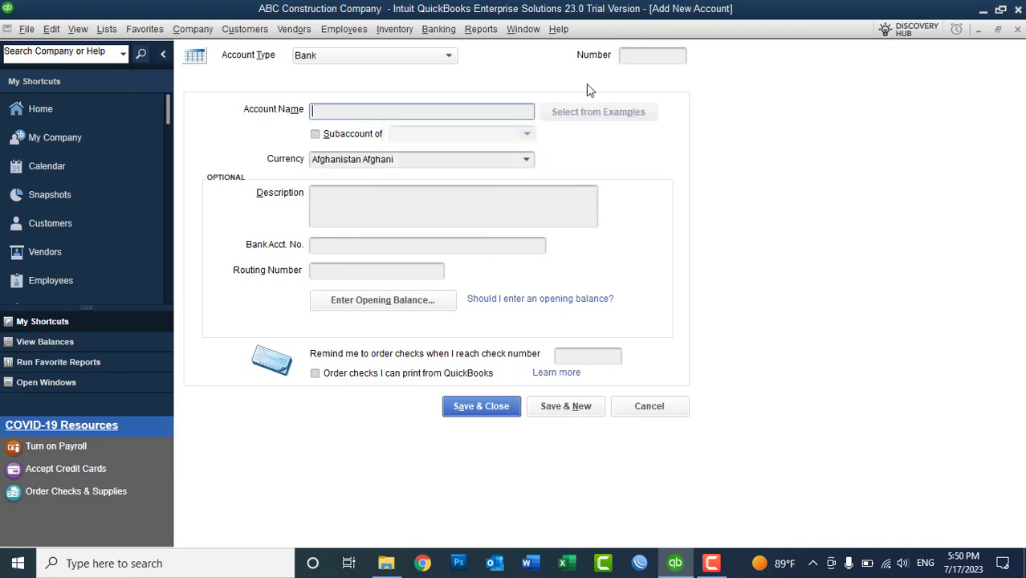
# - Enter account number 11550 and name Kabul Bank AFN AC, nested under 11500 Company AFN Account
pyautogui.click(646, 54)
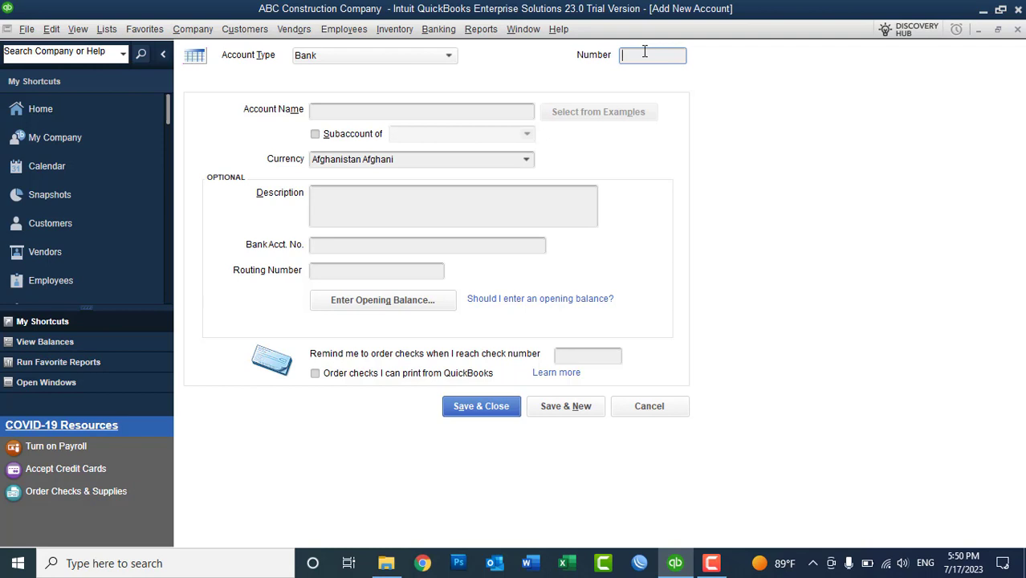
pyautogui.write('11550')
pyautogui.click(401, 111)
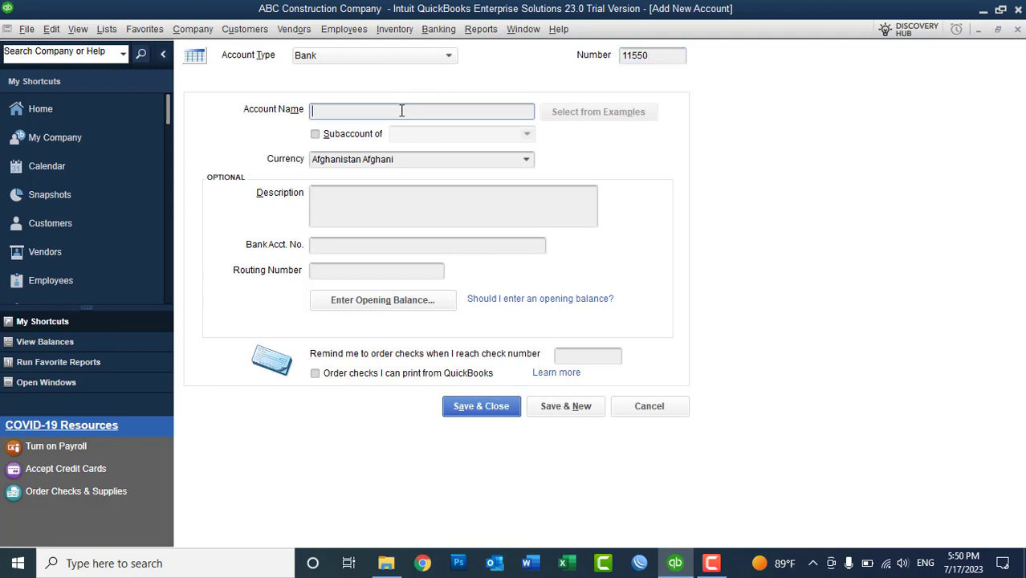
pyautogui.write('Kabul Bank AFN AC')
pyautogui.click(342, 136)
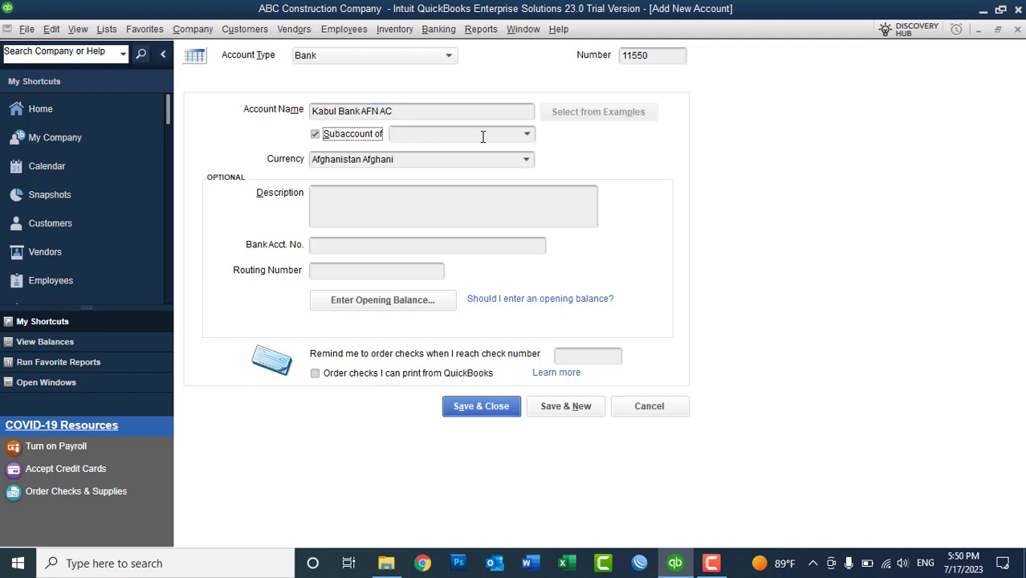
pyautogui.click(522, 139)
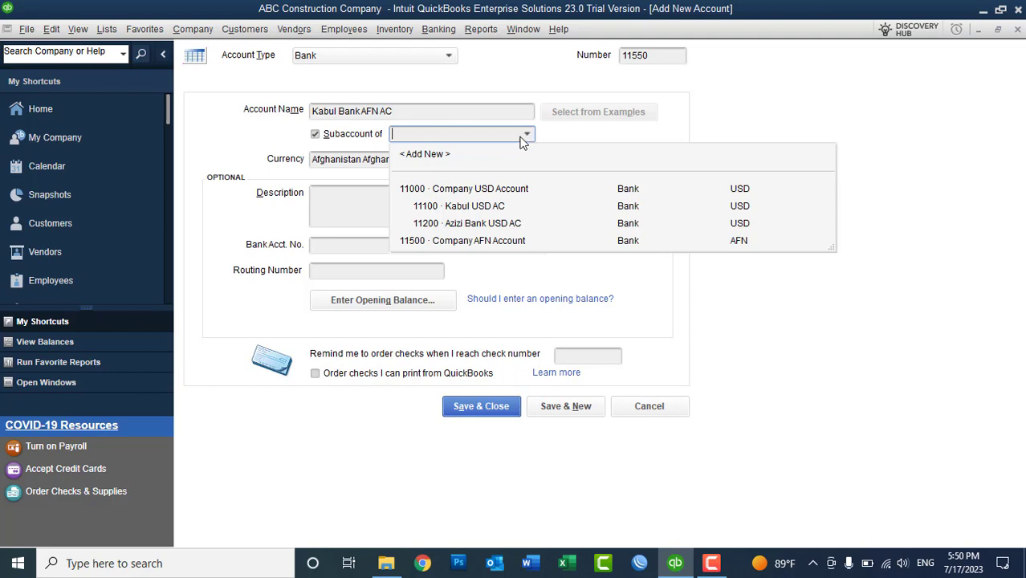
pyautogui.click(455, 240)
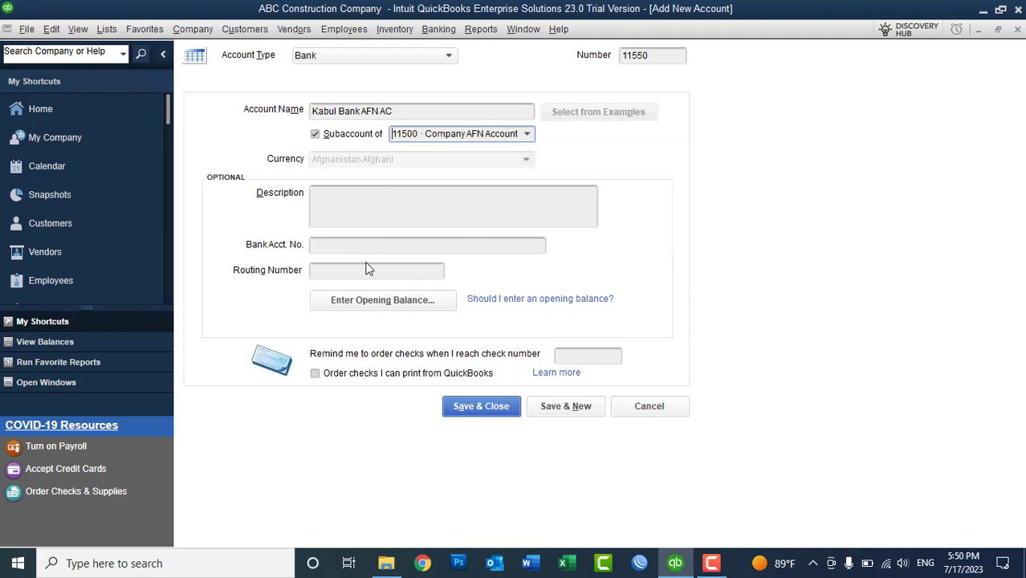
# - Save Kabul Bank AFN AC, then add 11600 Azizi Bank AFN AC under 11500 Company AFN Account
pyautogui.click(558, 408)
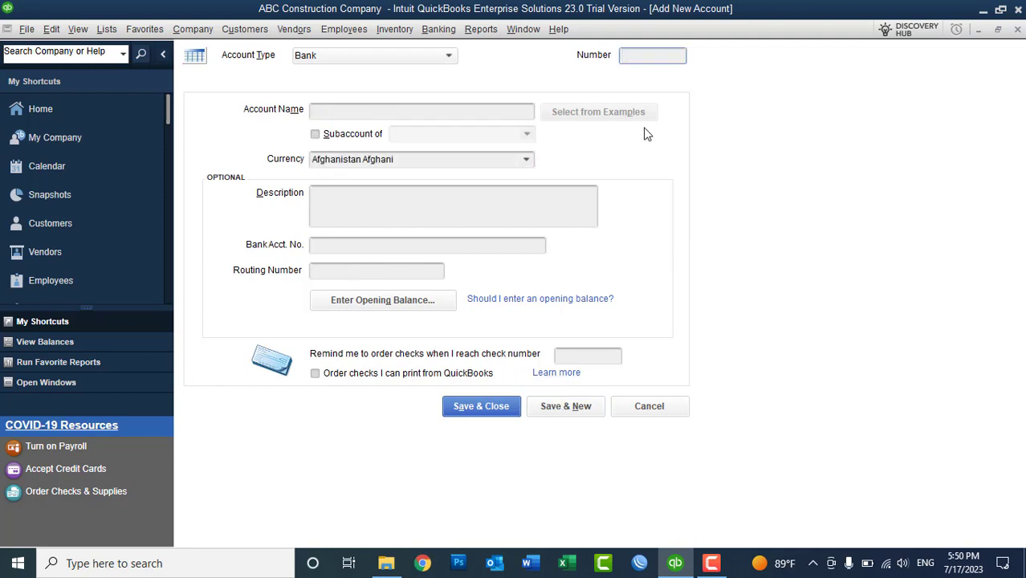
pyautogui.write('11600')
pyautogui.click(367, 120)
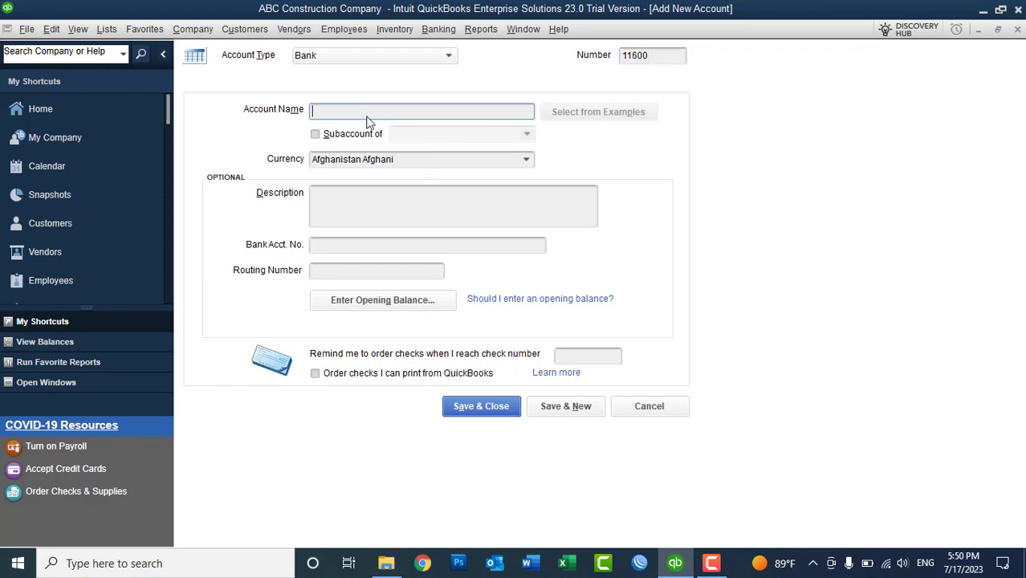
pyautogui.write('Azizi Bank AFN AC')
pyautogui.click(353, 135)
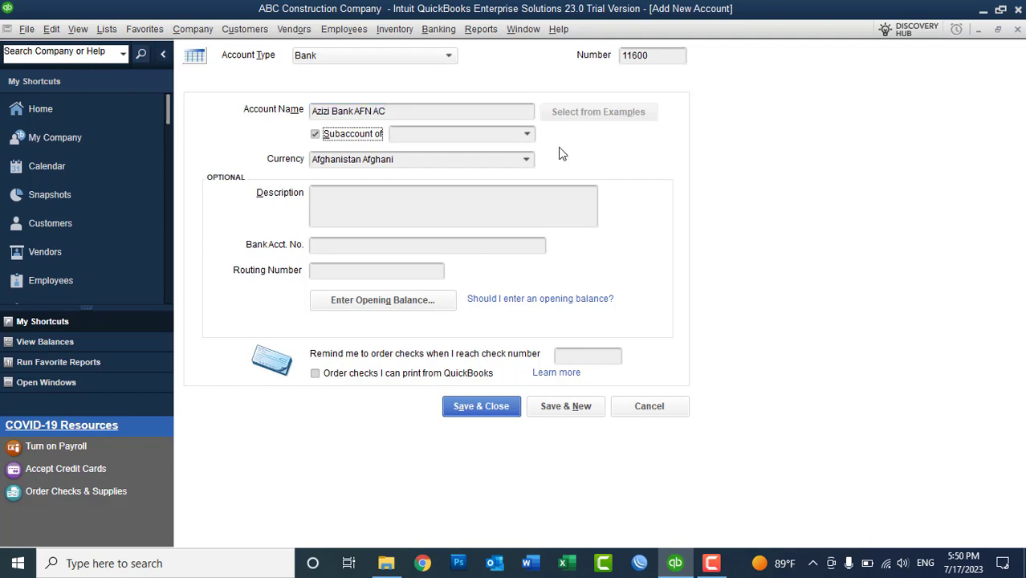
pyautogui.click(526, 134)
pyautogui.click(472, 241)
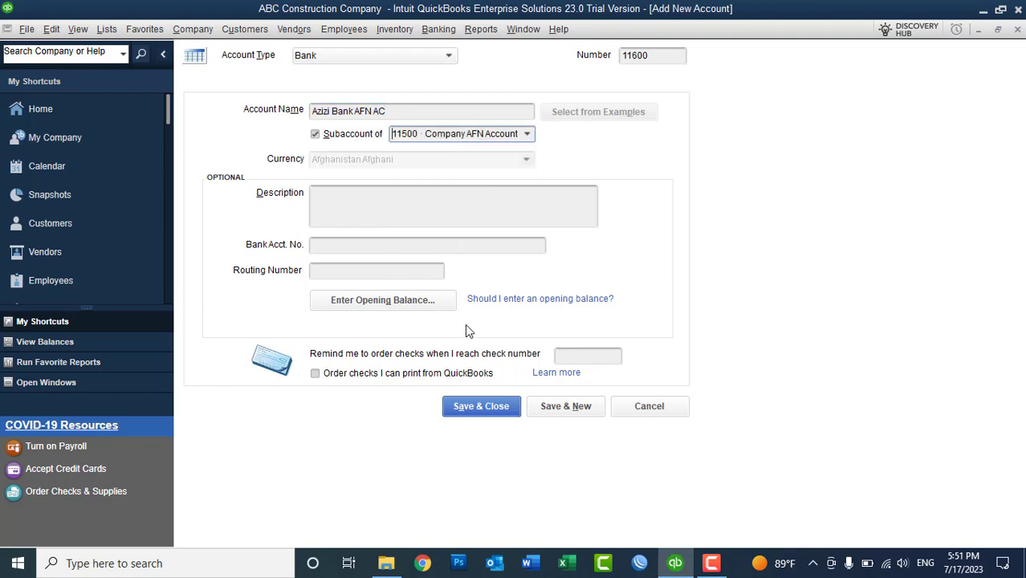
pyautogui.click(463, 407)
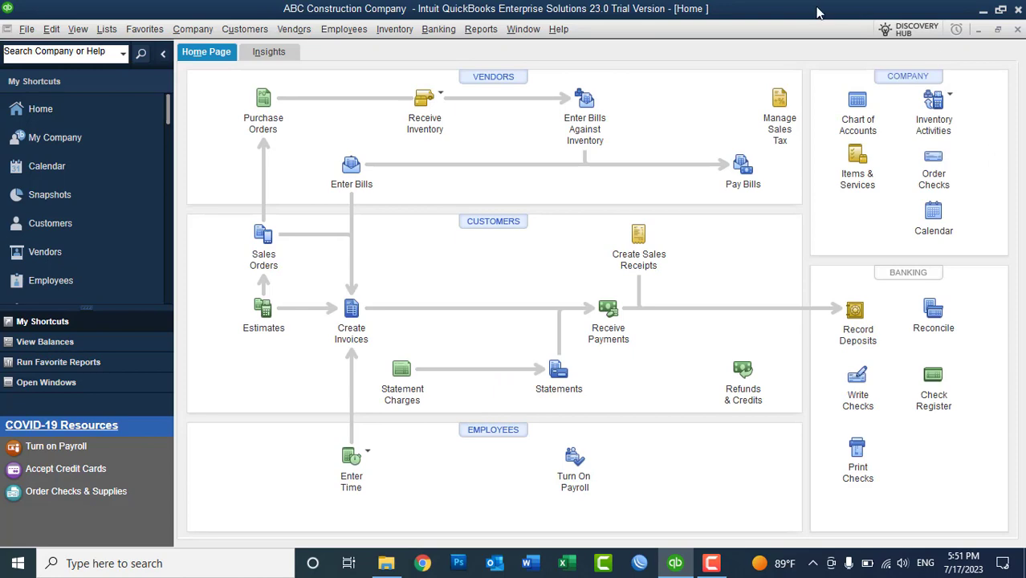
# - In the Chart of Accounts, rename 11100 Kabul USD AC to Kabul Bank USD AC
pyautogui.click(107, 29)
pyautogui.click(129, 45)
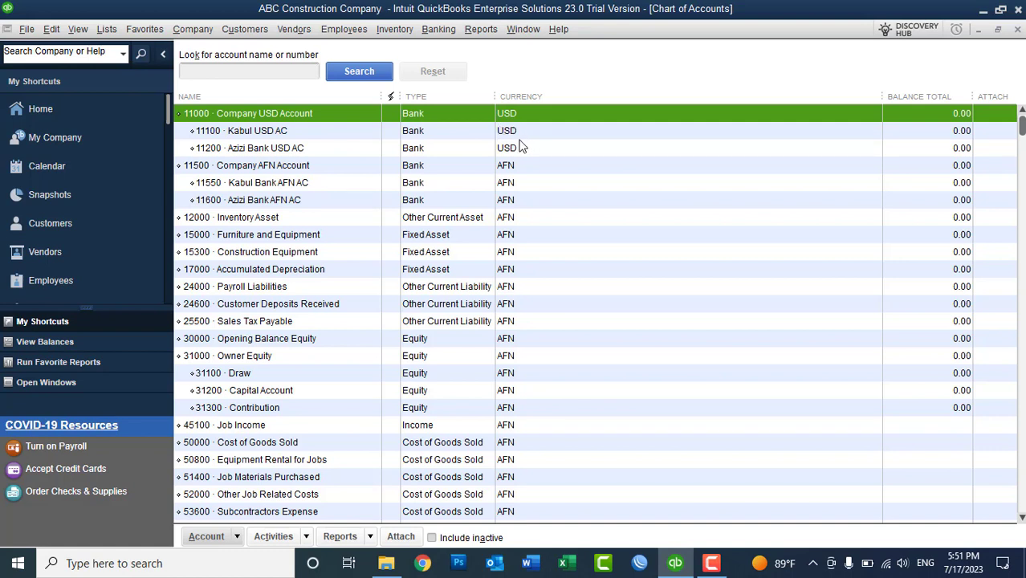
pyautogui.click(267, 134)
pyautogui.rightClick(267, 134)
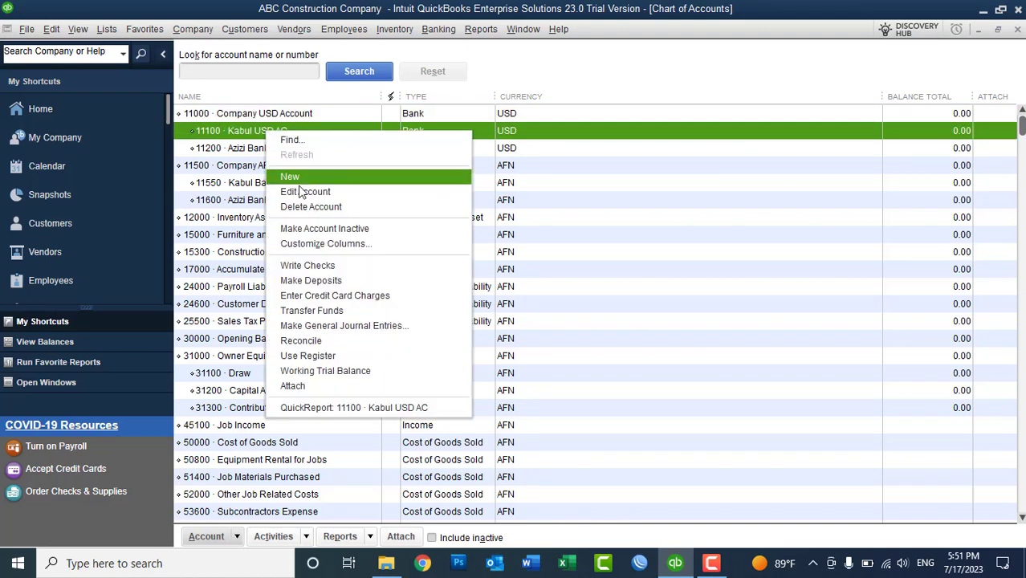
pyautogui.click(305, 192)
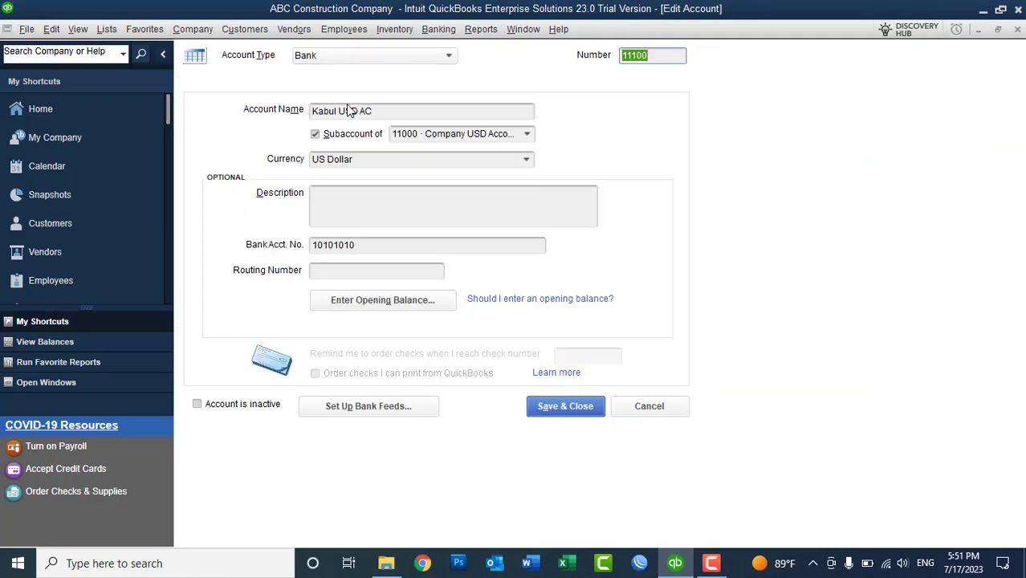
pyautogui.click(343, 110)
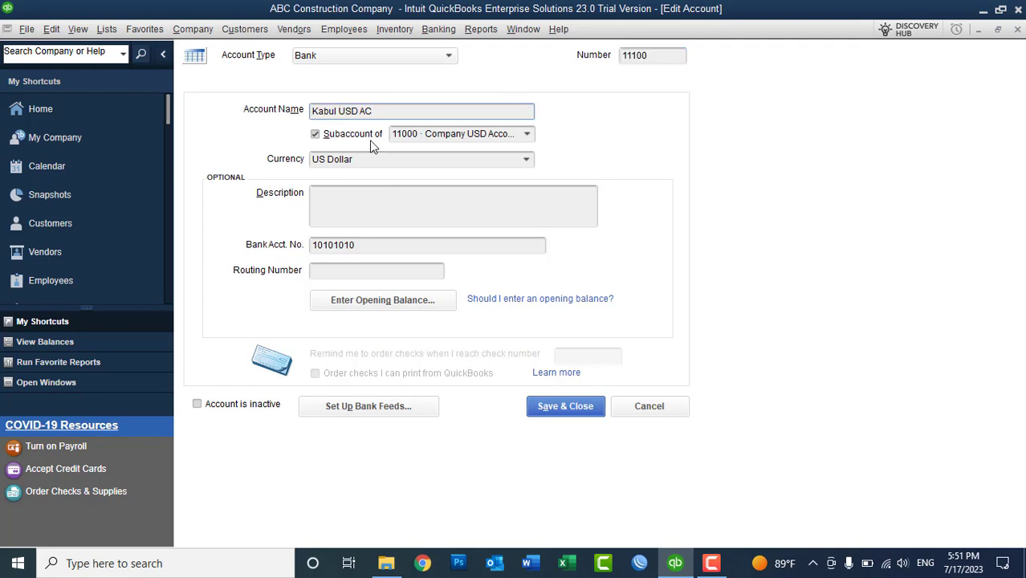
pyautogui.write('Bank')
pyautogui.click(573, 409)
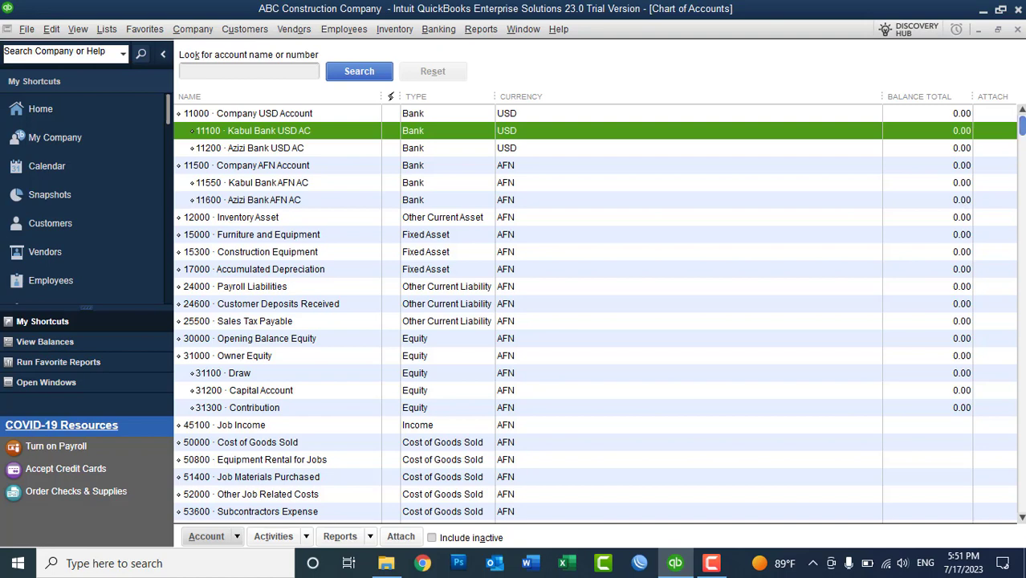
# - Start a new Bank-type account from the Chart of Accounts' right-click menu
pyautogui.rightClick(715, 152)
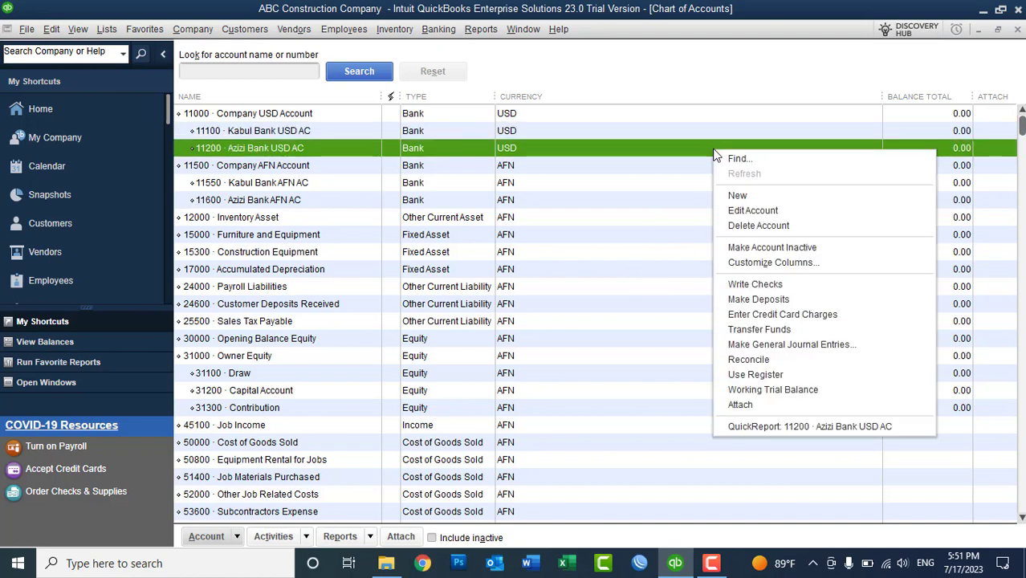
pyautogui.click(737, 198)
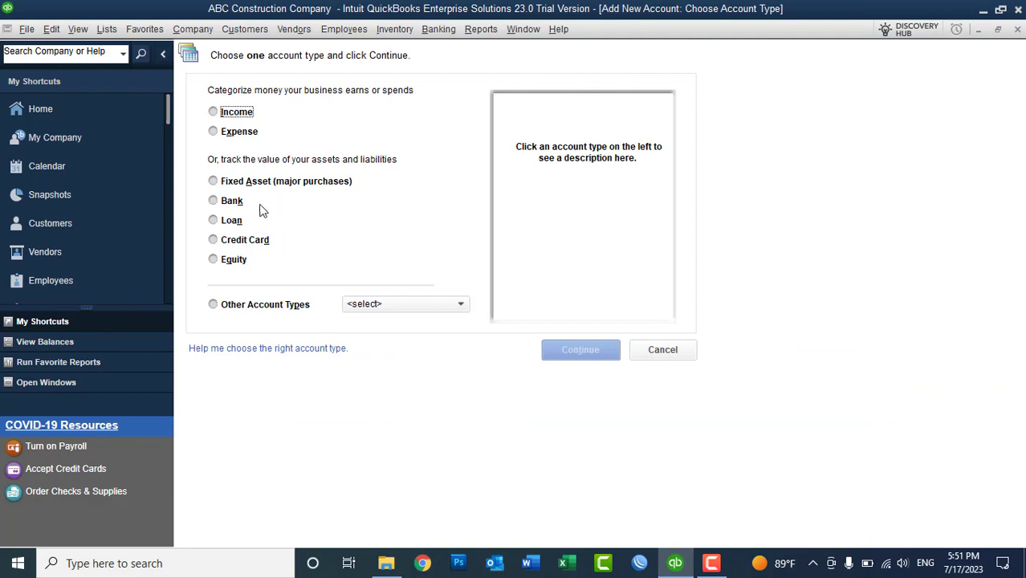
pyautogui.click(230, 203)
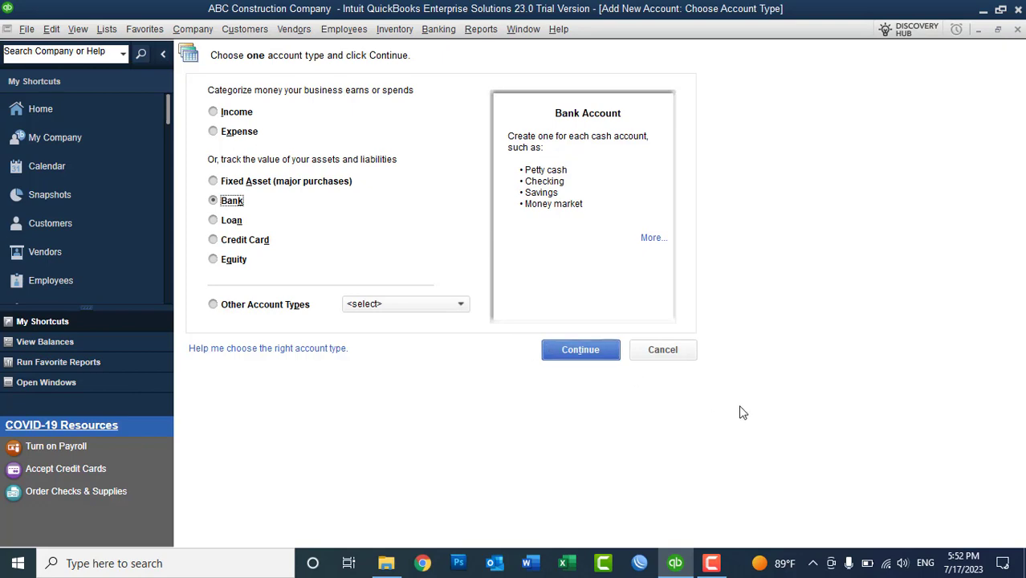
pyautogui.click(589, 350)
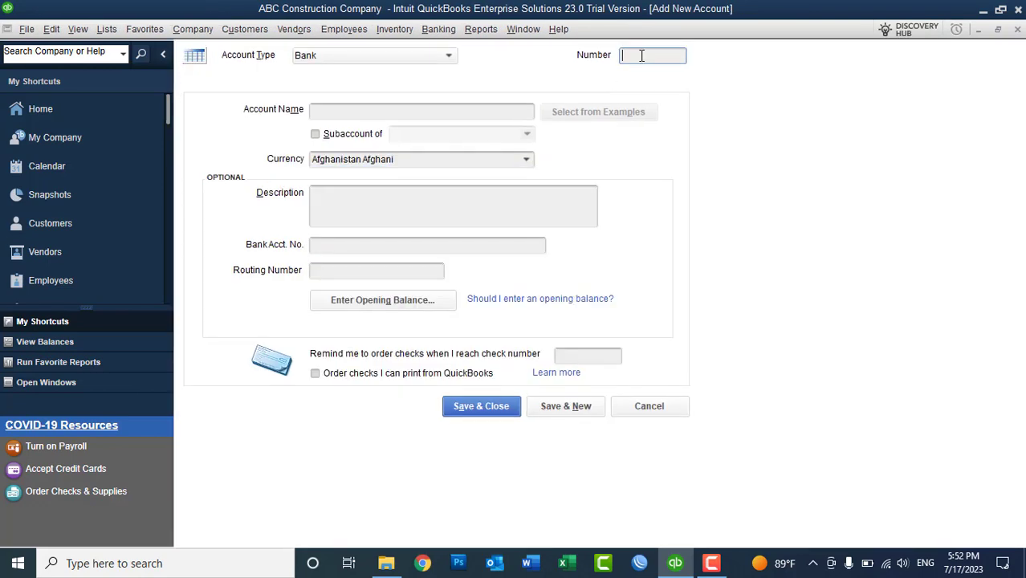
# - Add bank account 11700 Petty Cash - USD with US Dollar currency
pyautogui.click(648, 53)
pyautogui.write('11700')
pyautogui.click(395, 111)
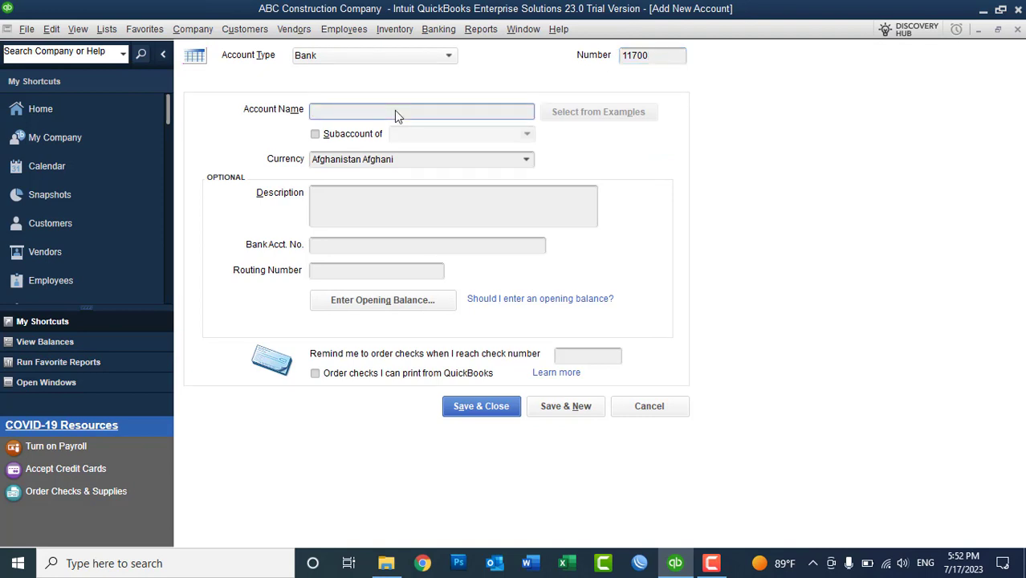
pyautogui.write('Petty Cash -')
pyautogui.click(524, 160)
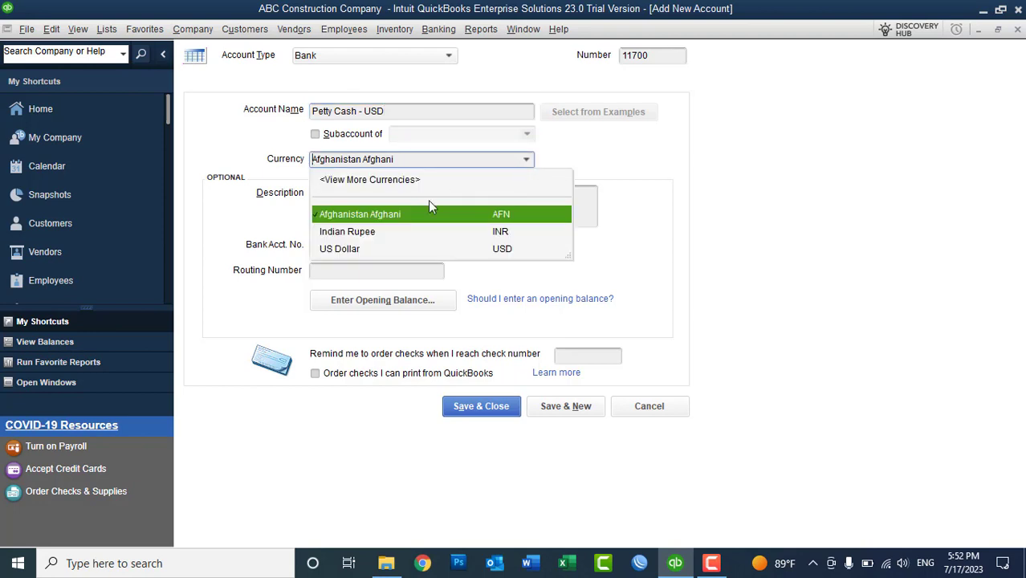
pyautogui.click(345, 248)
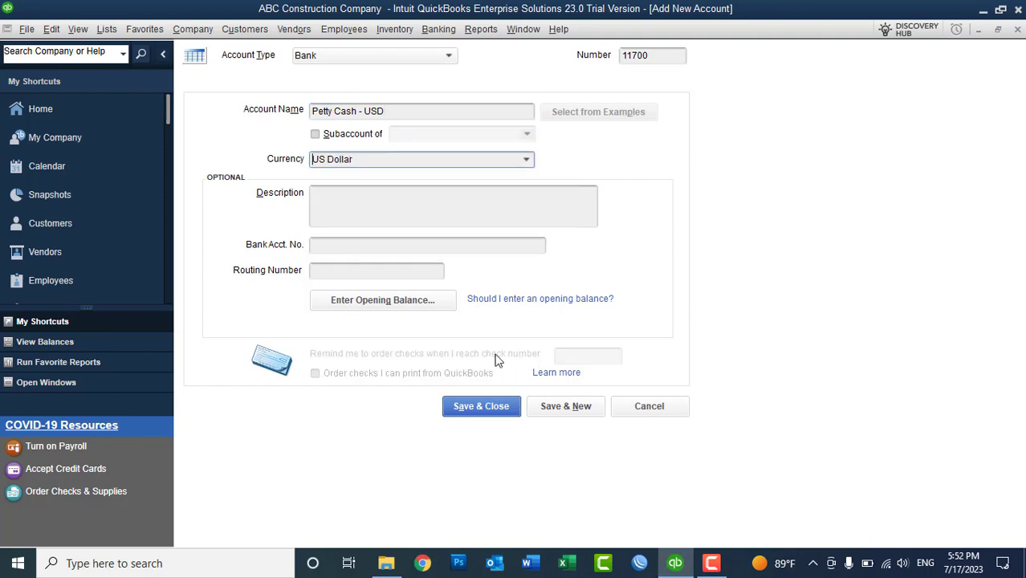
pyautogui.click(547, 407)
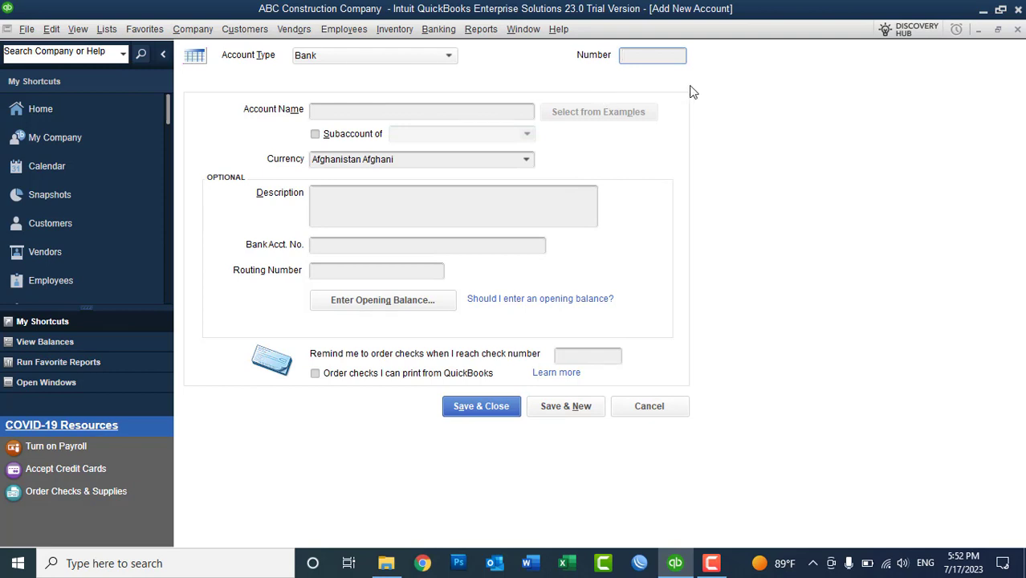
# - Add bank account 11800 Petty Cash AFN and close the form
pyautogui.write('11800')
pyautogui.click(447, 119)
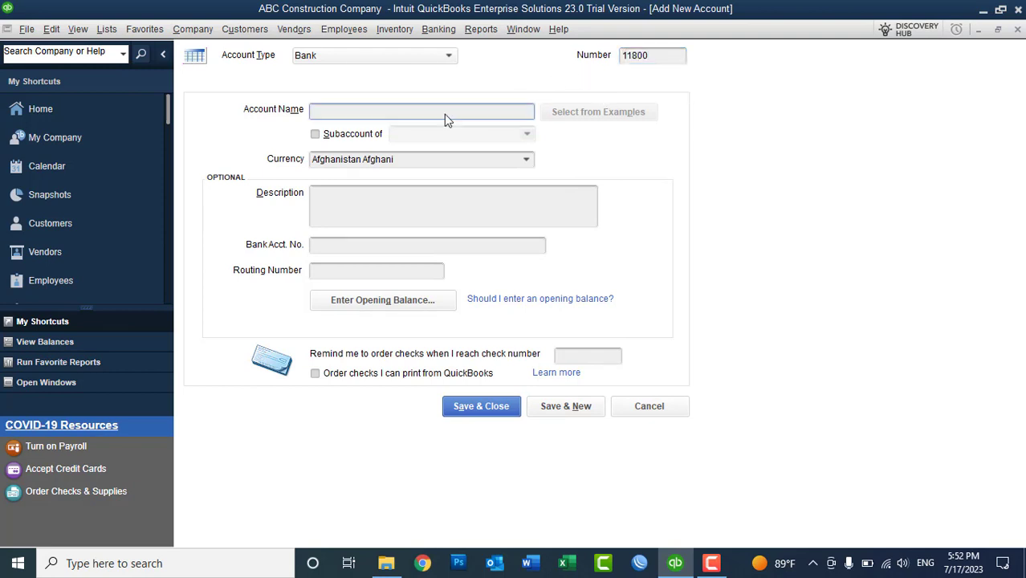
pyautogui.write('Petty Cash AFN')
pyautogui.click(485, 406)
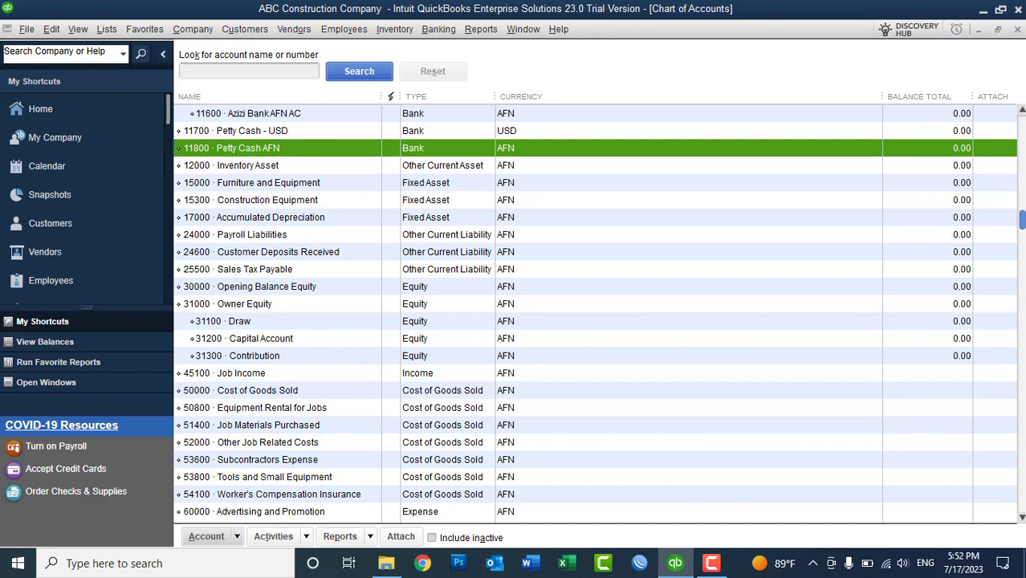
pyautogui.moveTo(1022, 148); pyautogui.dragTo(1022, 133)
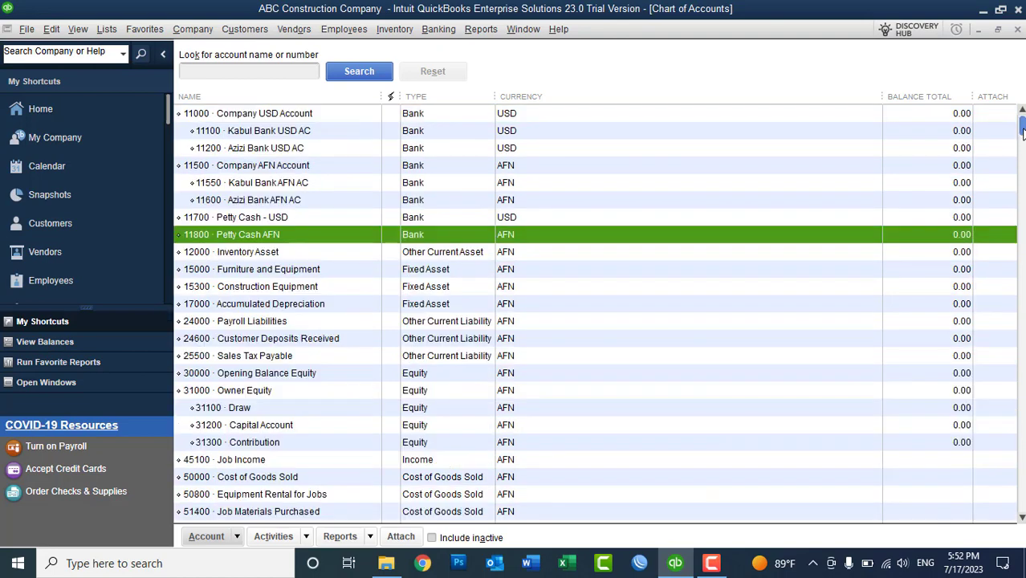
# - Rename account 11800 from Petty Cash AFN to Petty Cash - AFN
pyautogui.rightClick(270, 240)
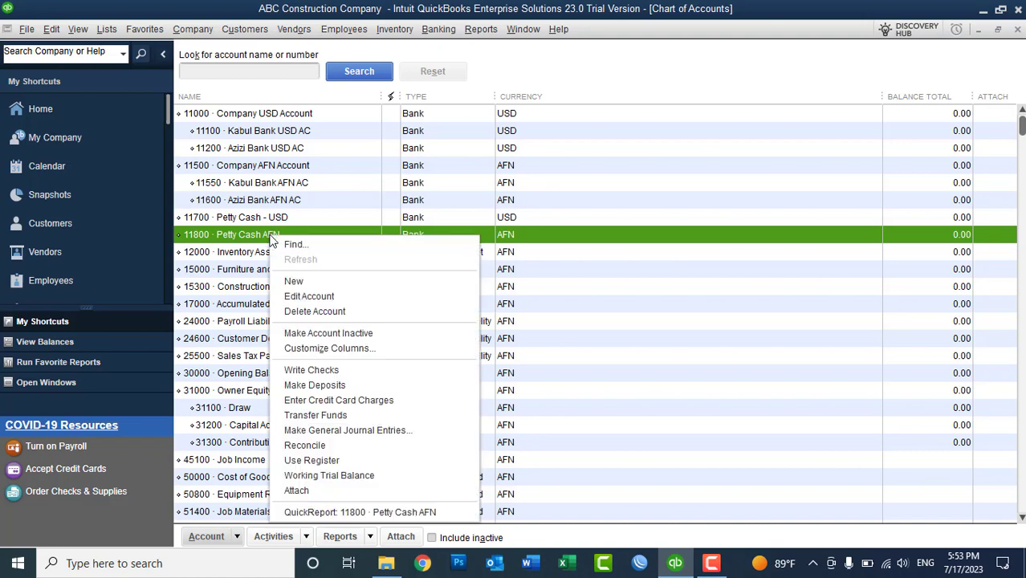
pyautogui.click(296, 296)
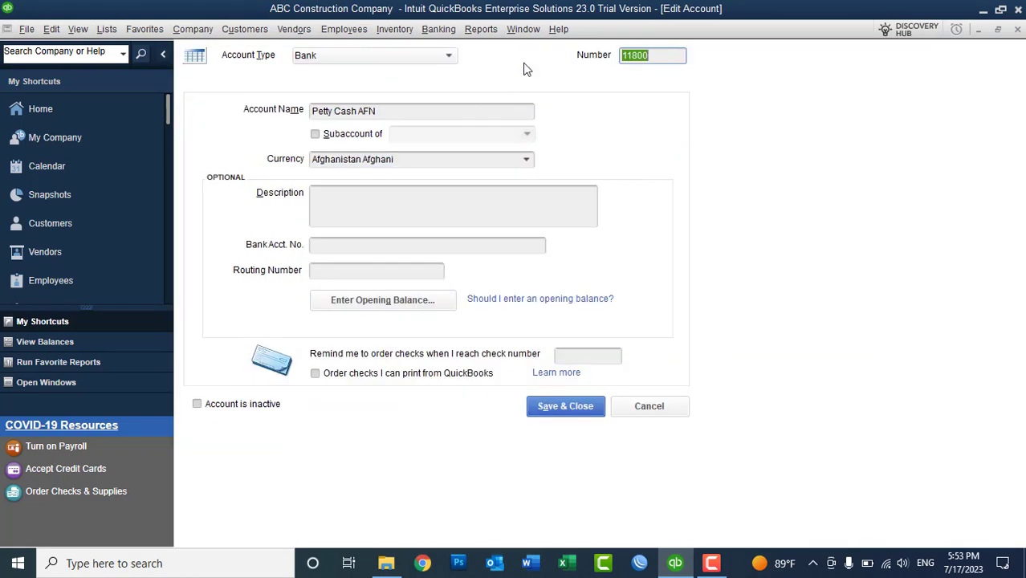
pyautogui.click(359, 111)
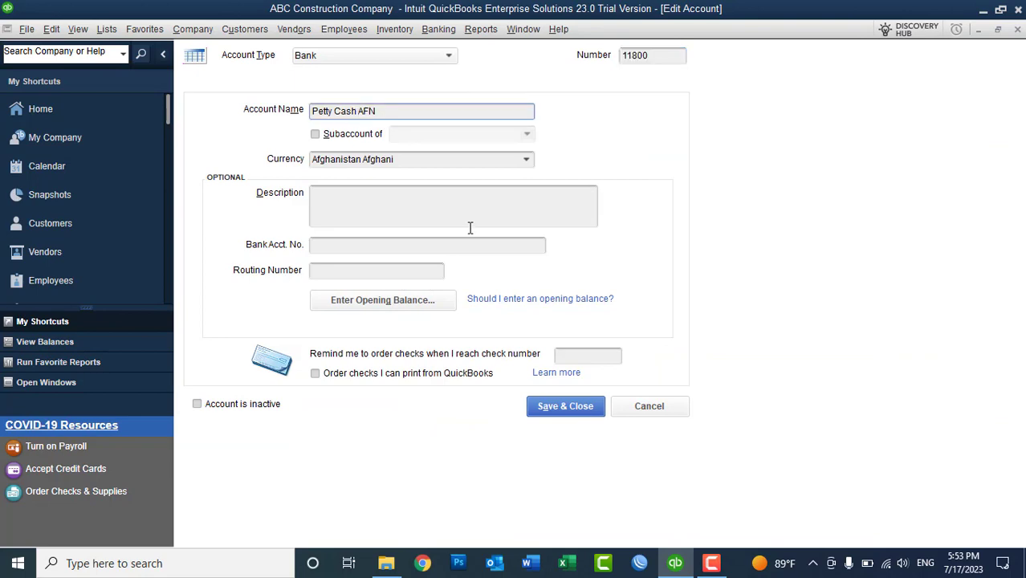
pyautogui.write('-')
pyautogui.click(567, 403)
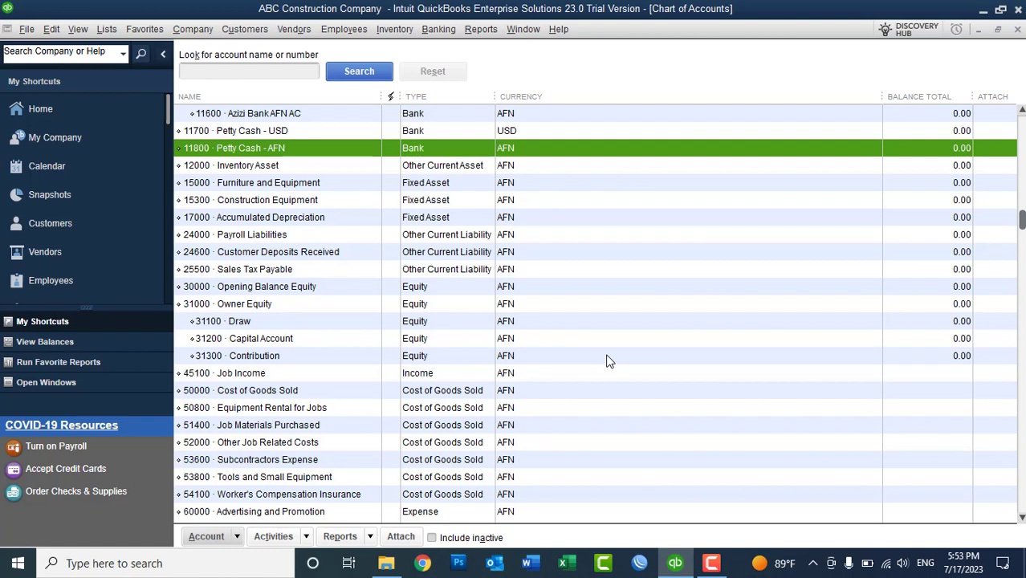
# - Start a new Bank-type account from the Chart of Accounts
pyautogui.rightClick(669, 174)
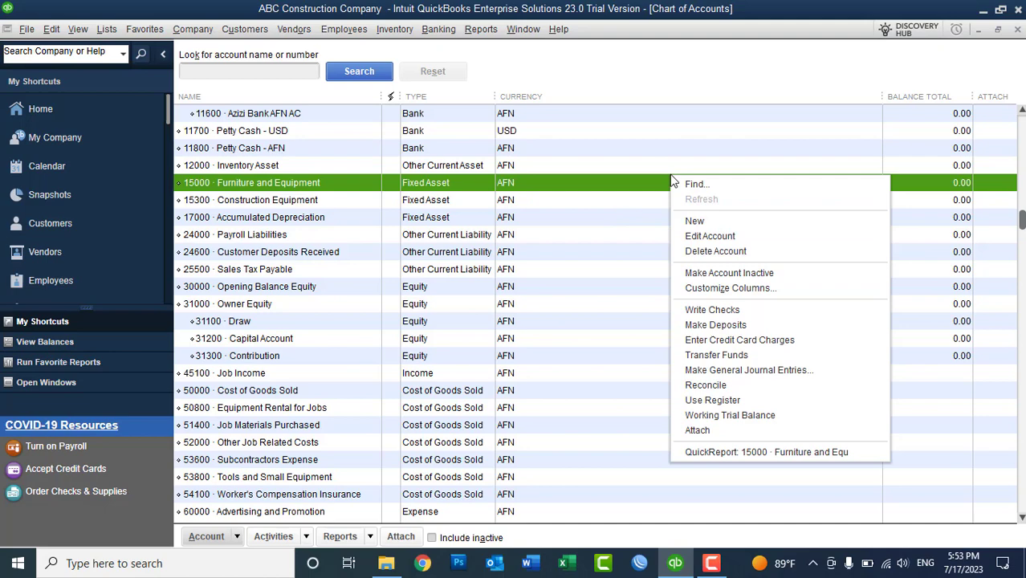
pyautogui.click(694, 221)
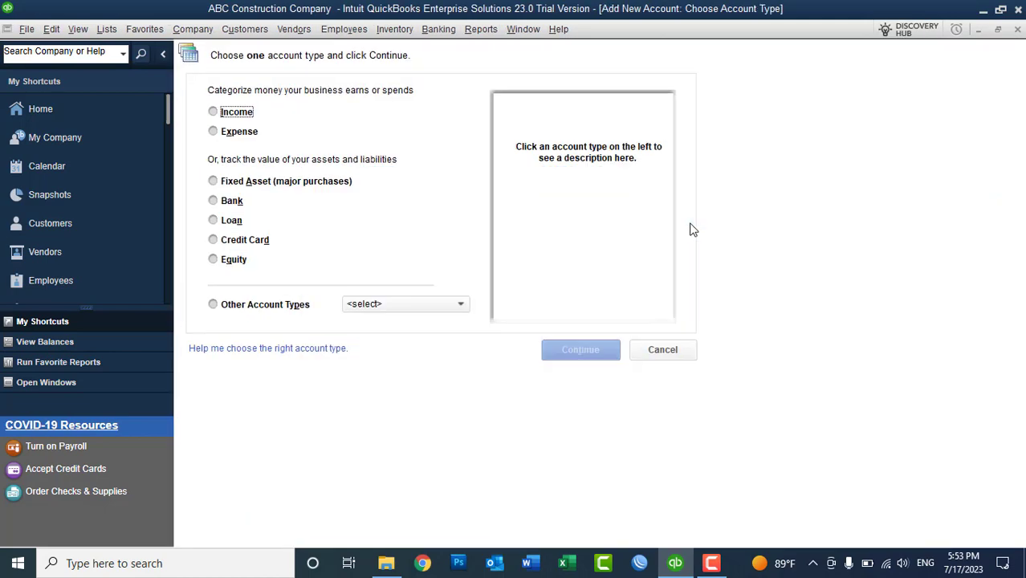
pyautogui.click(237, 202)
pyautogui.click(575, 351)
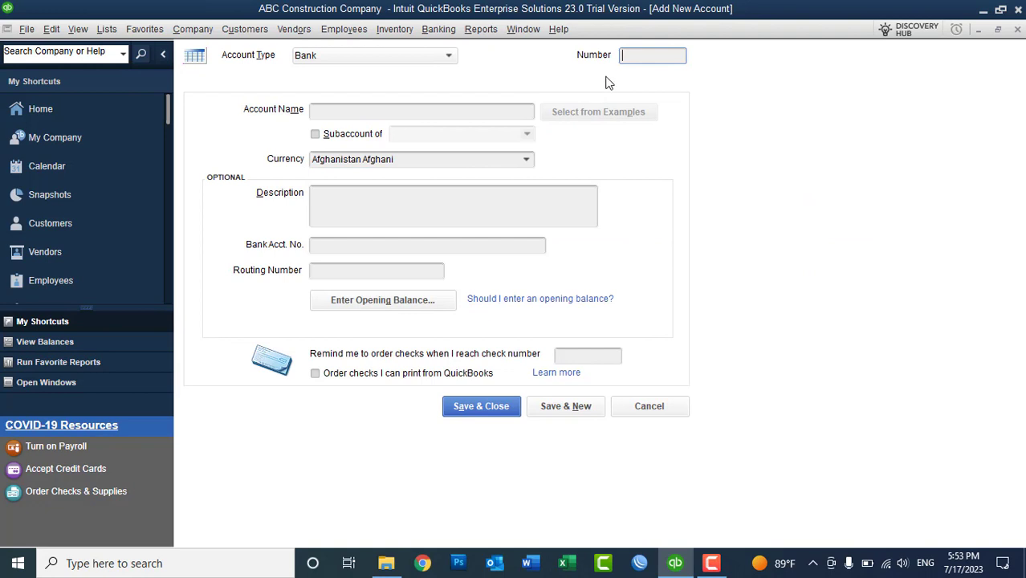
# - Enter Cash on Hand USD in US Dollar under number 11800
pyautogui.write('11800')
pyautogui.click(427, 111)
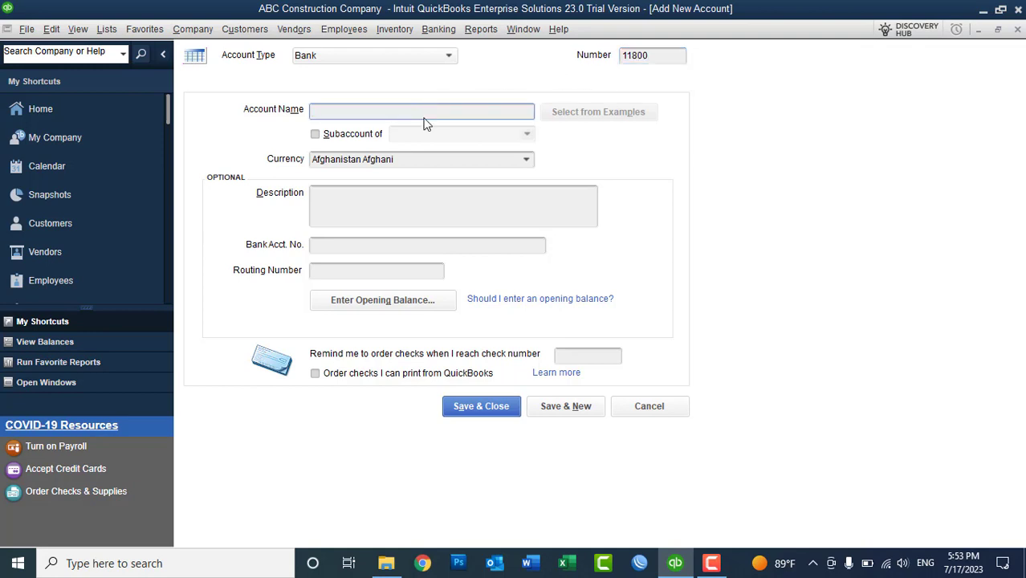
pyautogui.write('Cash on Hand USD')
pyautogui.click(478, 159)
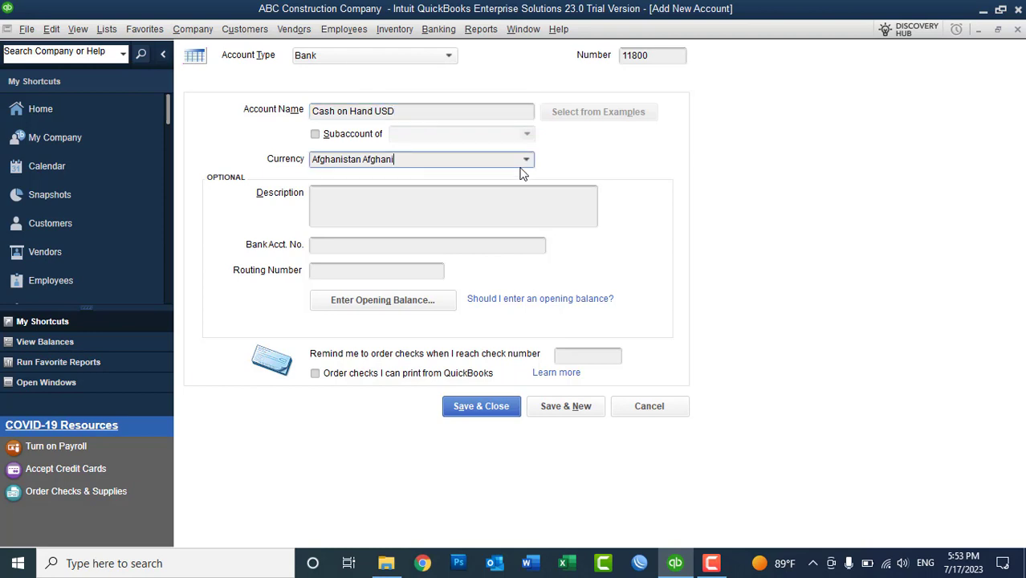
pyautogui.click(525, 161)
pyautogui.click(395, 247)
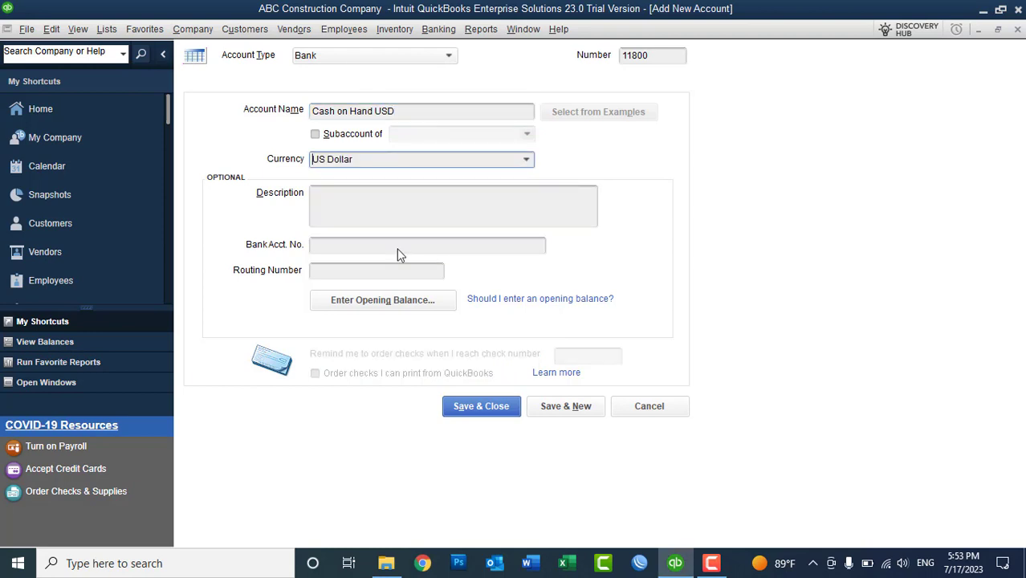
pyautogui.click(552, 406)
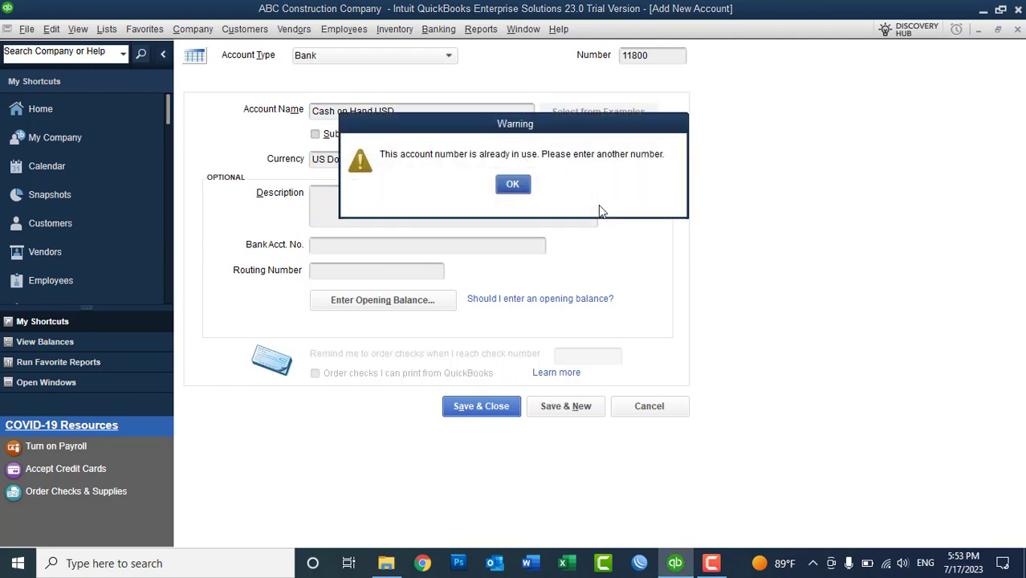
# - Resolve the duplicate number by checking the Chart of Accounts and changing it to 11850
pyautogui.click(510, 186)
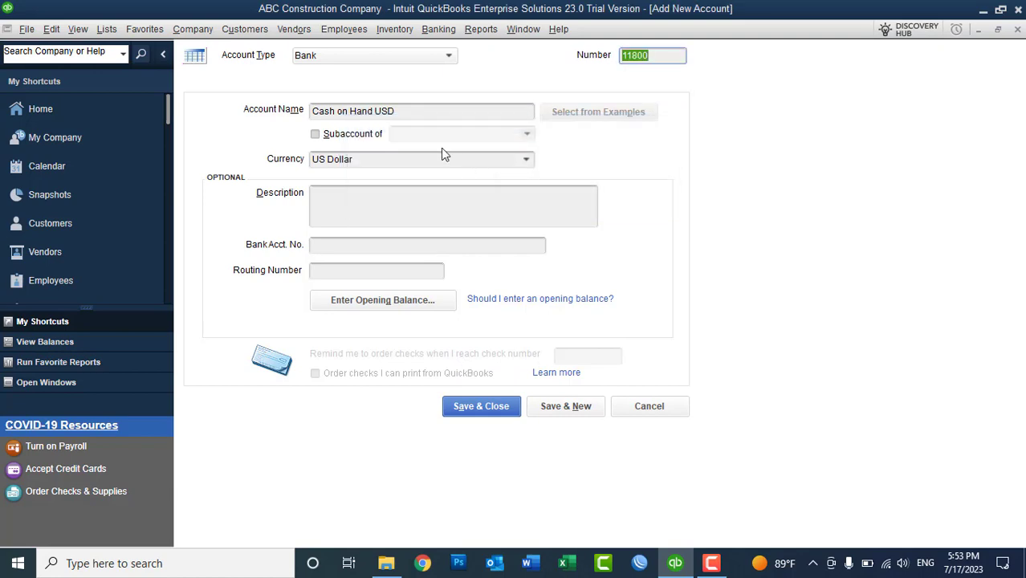
pyautogui.click(107, 29)
pyautogui.click(114, 50)
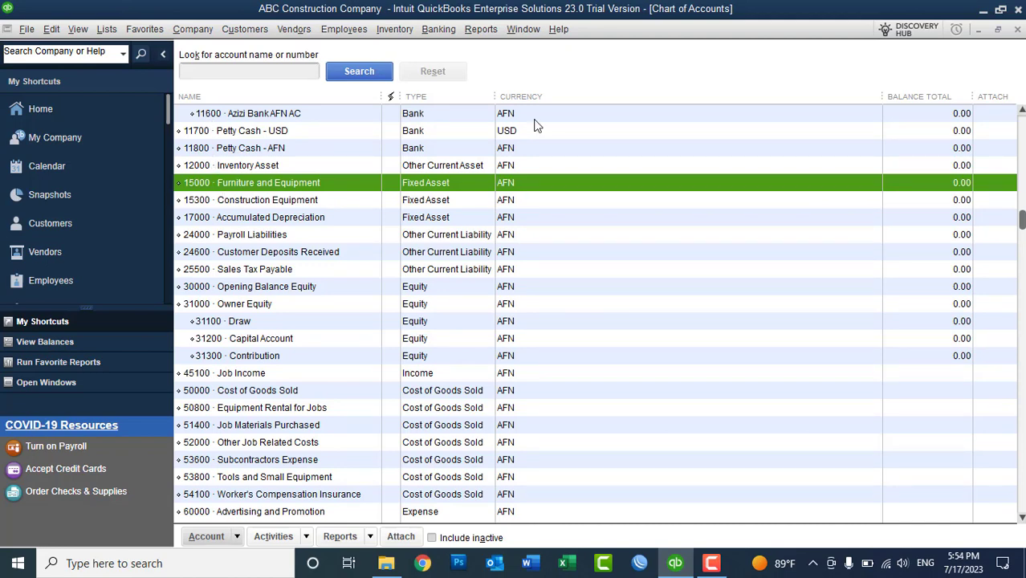
pyautogui.click(1017, 29)
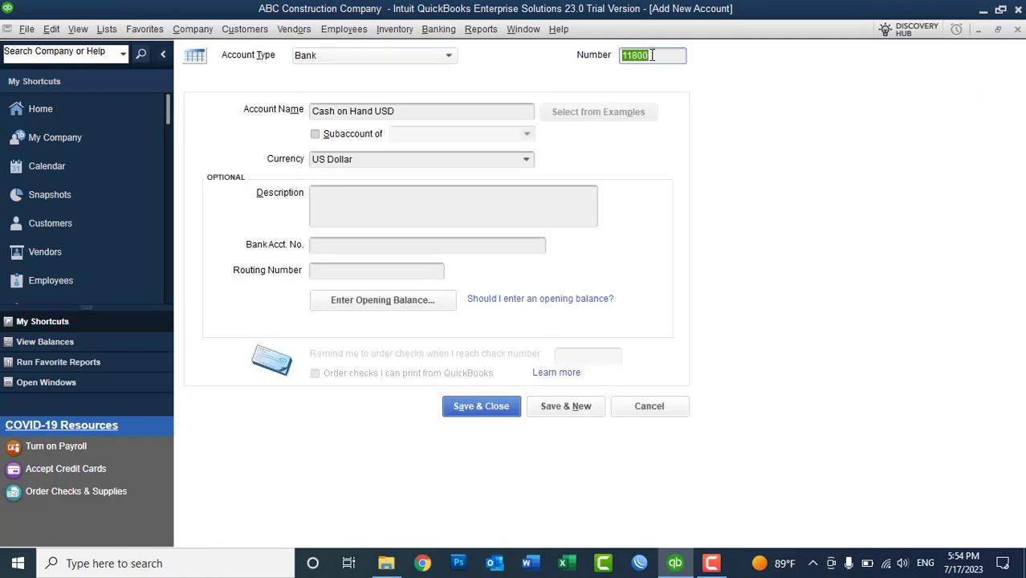
pyautogui.click(652, 55)
pyautogui.press('BackSpace')
pyautogui.press('BackSpace')
pyautogui.write('50')
pyautogui.click(575, 408)
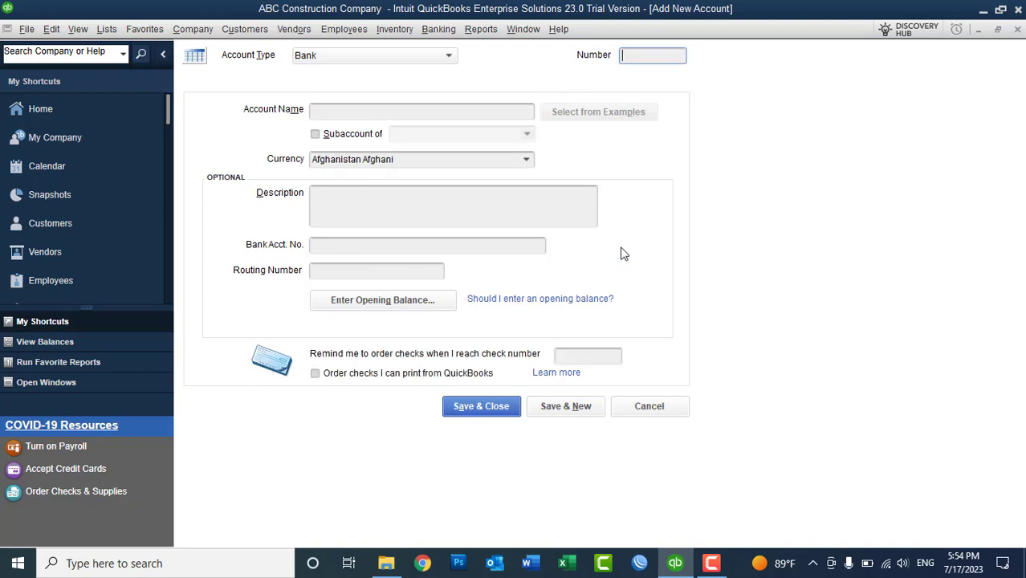
# - Add bank account 11900 Cash on Hand AFN and close the form
pyautogui.write('11900')
pyautogui.click(374, 111)
pyautogui.write('c')
pyautogui.press('BackSpace')
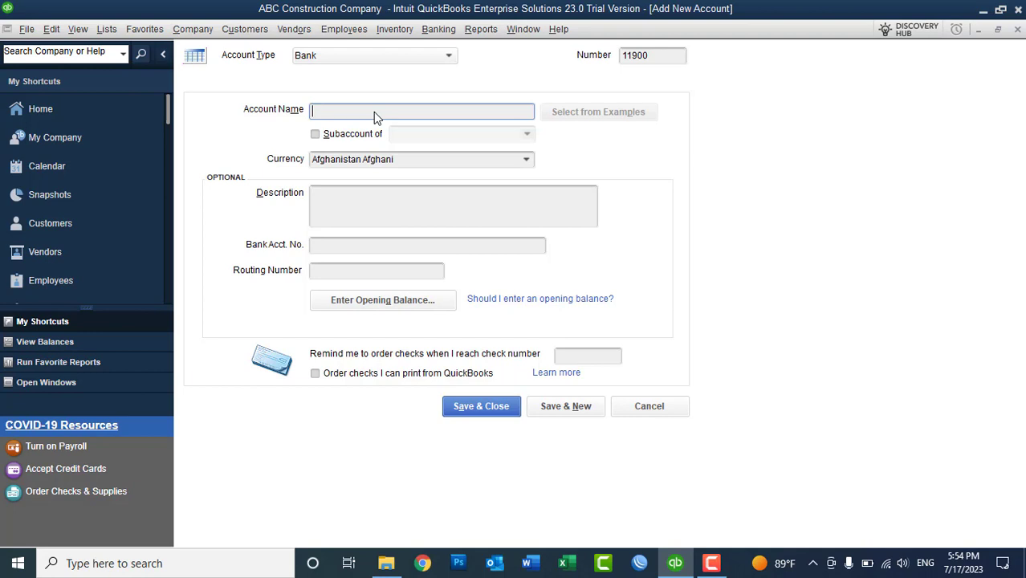
pyautogui.write('Cash on Hand AFN')
pyautogui.click(482, 406)
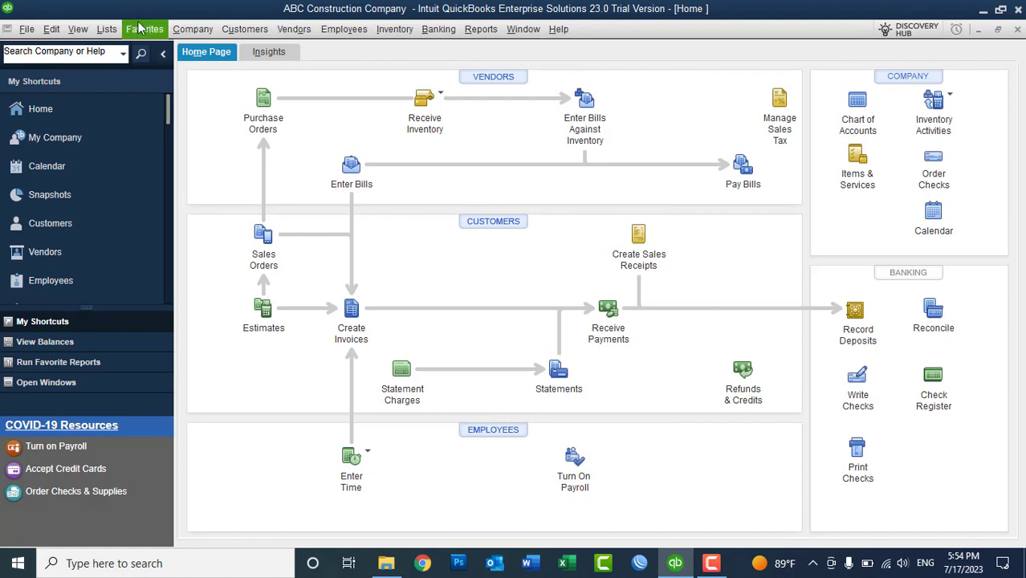
# - Open the Chart of Accounts and select the Furniture and Equipment row
pyautogui.click(107, 29)
pyautogui.click(160, 46)
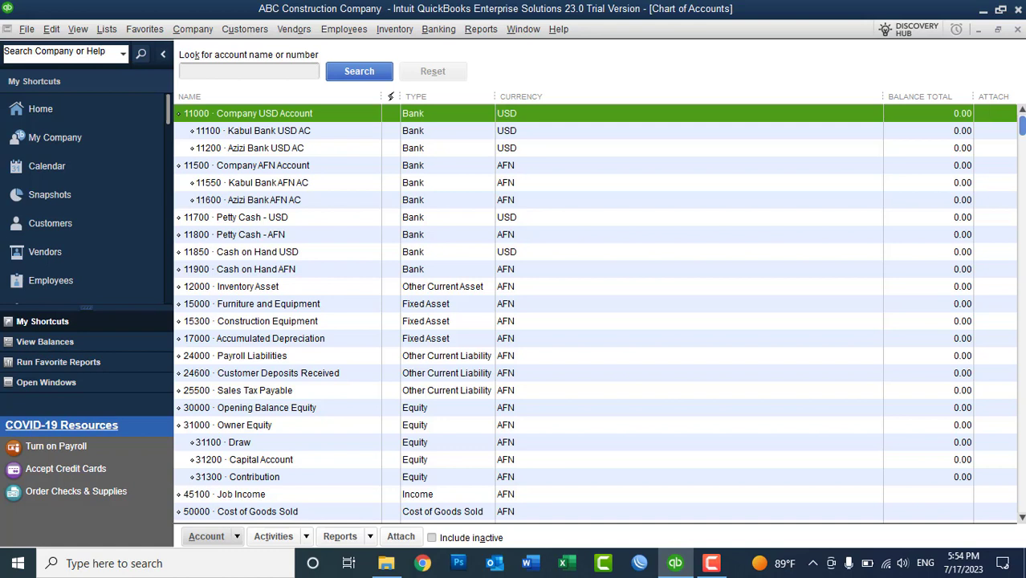
pyautogui.click(414, 306)
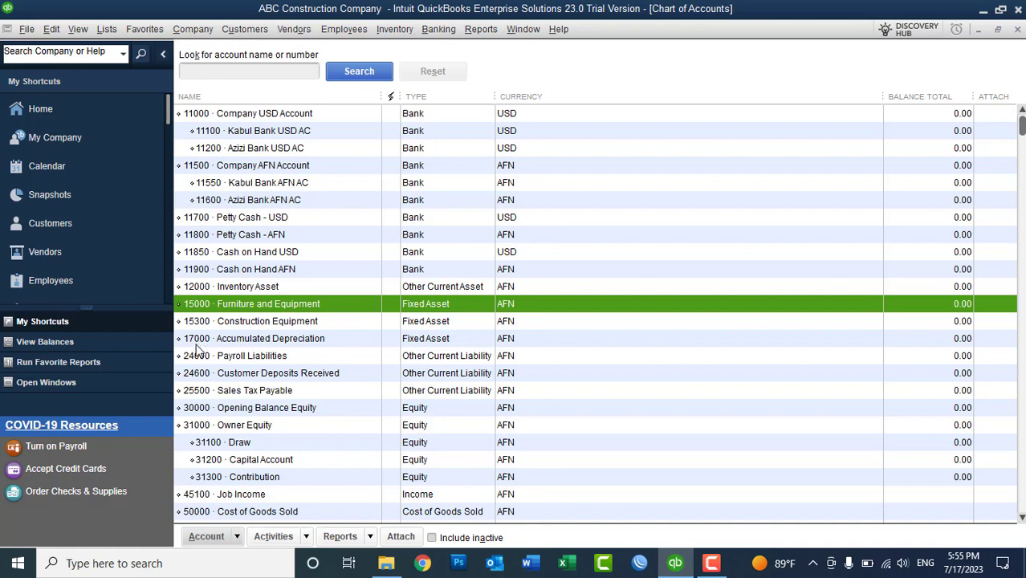
# - Start a new Fixed Asset account from the Chart of Accounts
pyautogui.rightClick(603, 198)
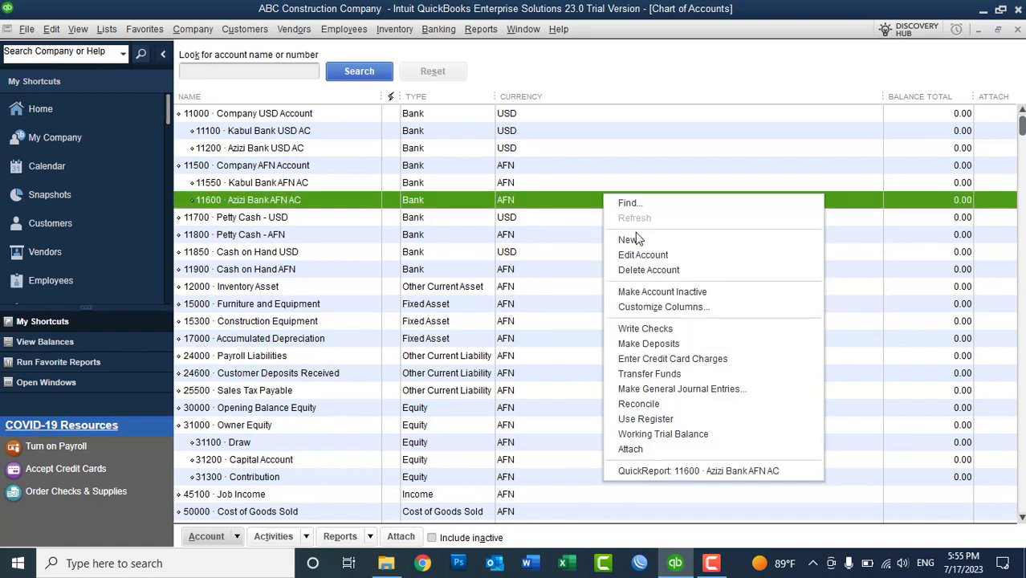
pyautogui.click(640, 241)
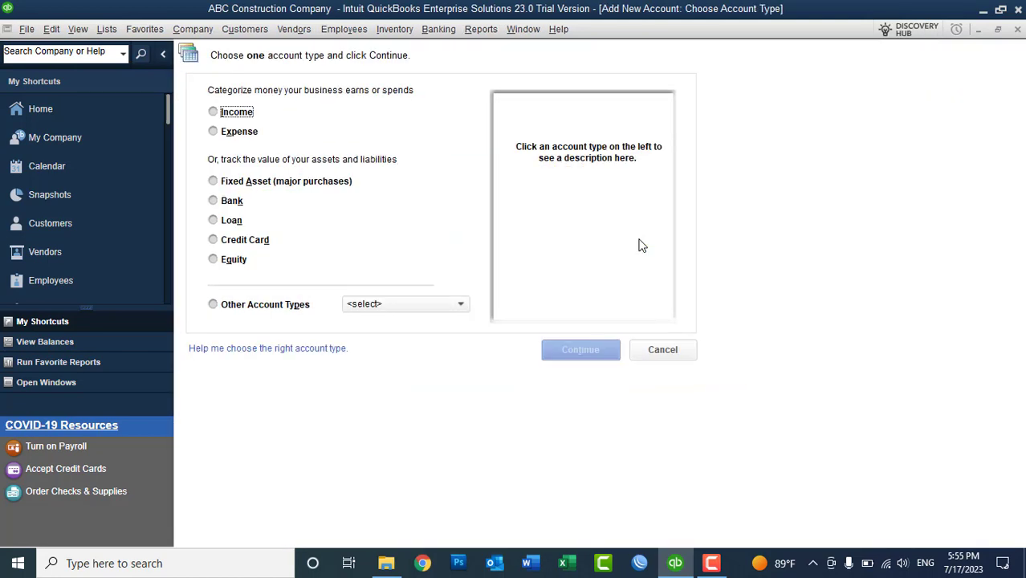
pyautogui.click(243, 185)
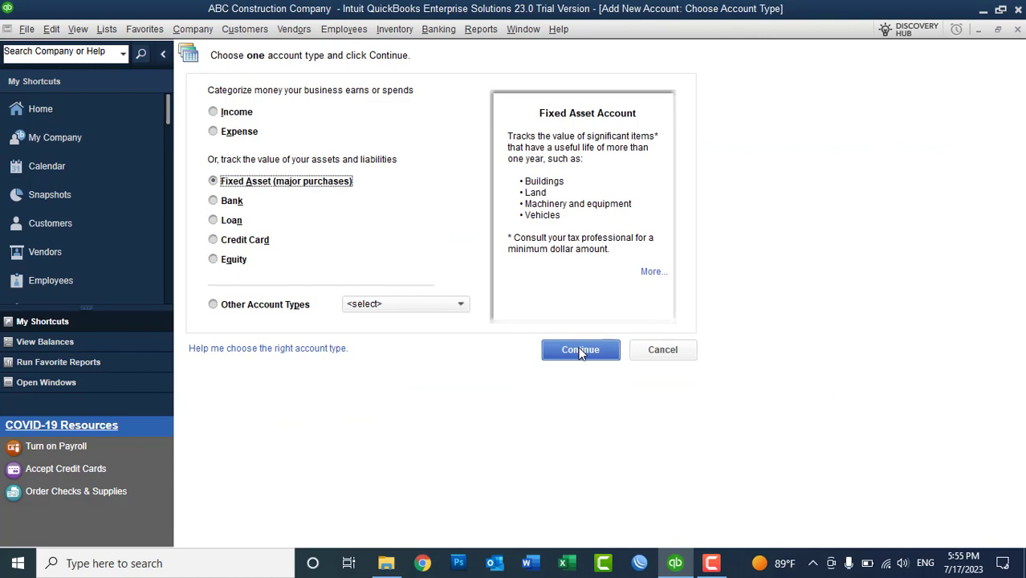
pyautogui.click(580, 350)
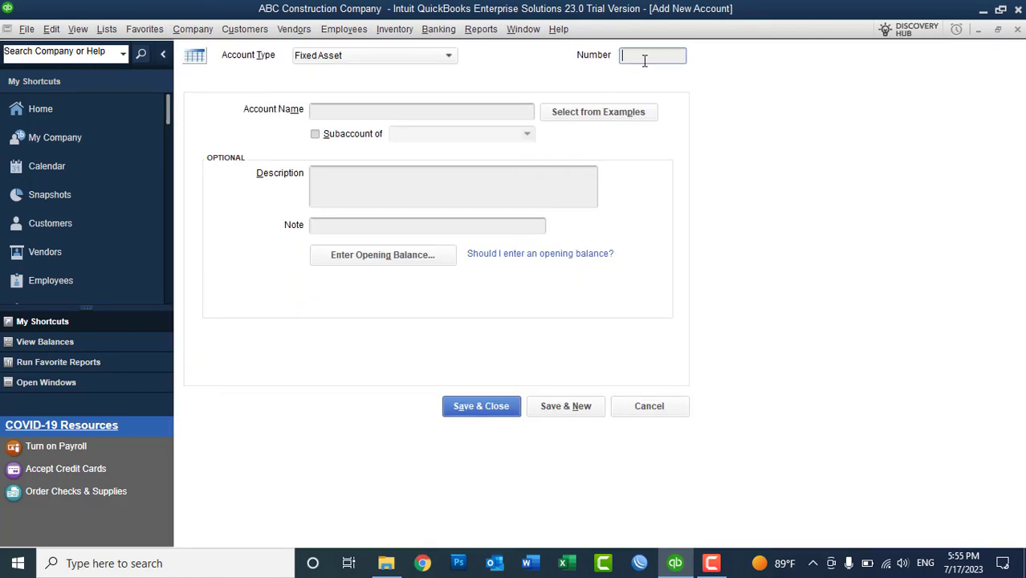
# - Create fixed asset account 18000 Company Machinary and start another
pyautogui.write('18000')
pyautogui.click(369, 110)
pyautogui.write('C')
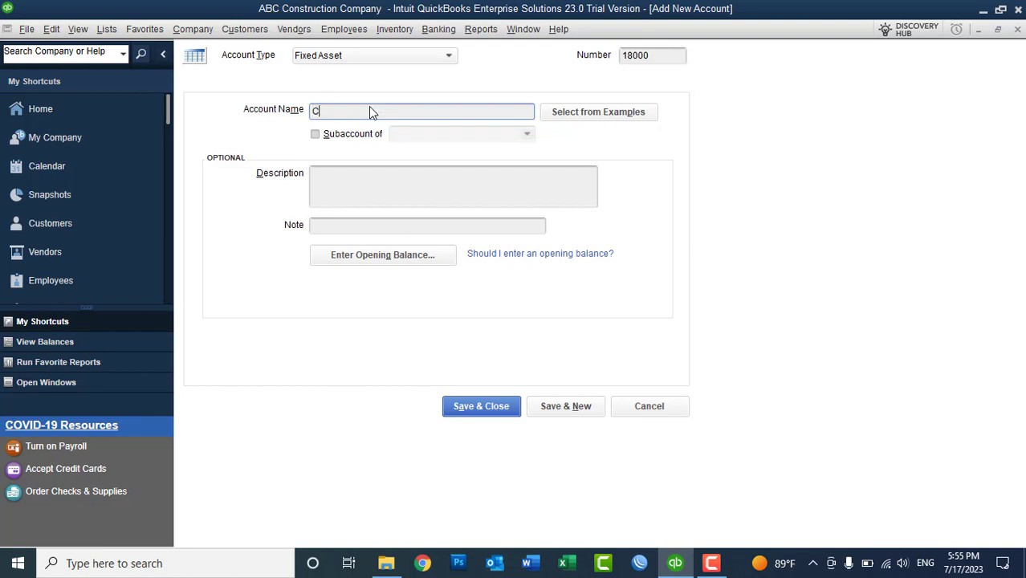
pyautogui.press('BackSpace')
pyautogui.write('Com')
pyautogui.press('BackSpace')
pyautogui.write('Machinary')
pyautogui.press('BackSpace')
pyautogui.press('BackSpace')
pyautogui.press('BackSpace')
pyautogui.press('BackSpace')
pyautogui.press('BackSpace')
pyautogui.press('BackSpace')
pyautogui.write('hinary')
pyautogui.click(567, 407)
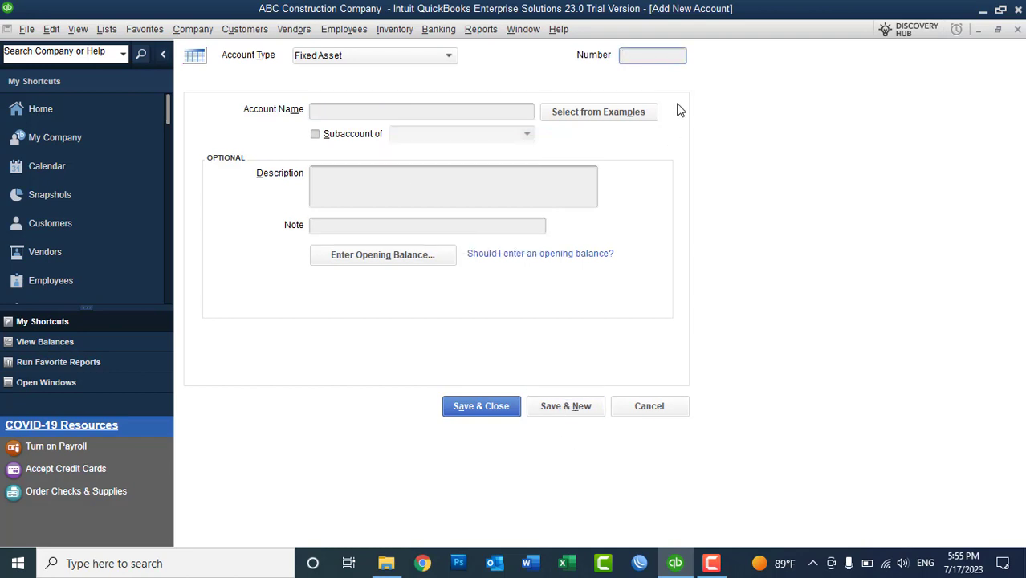
# - Add 18100 Generator 200KW as a subaccount of 18000 Company Machinary
pyautogui.write('18100')
pyautogui.click(453, 113)
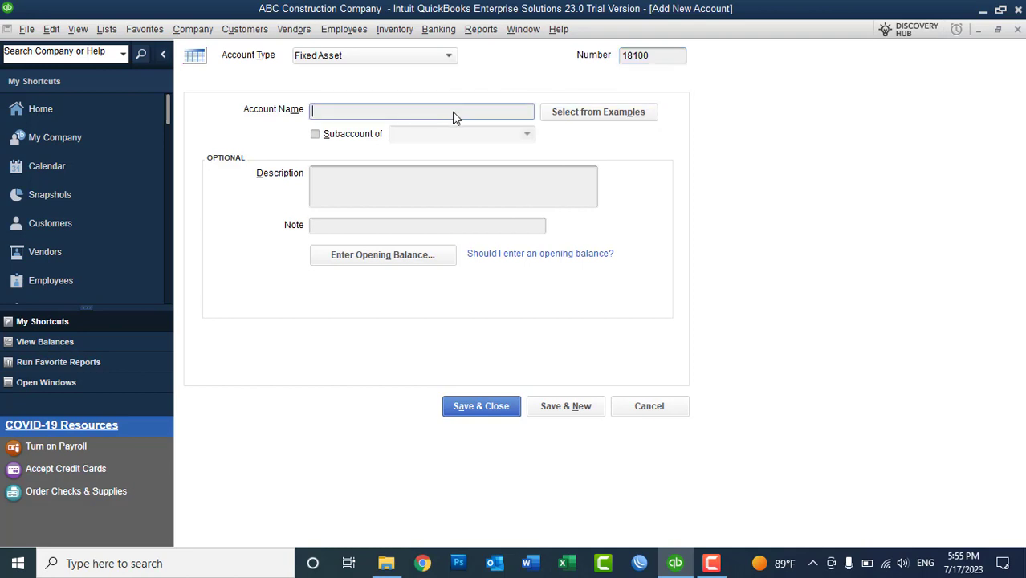
pyautogui.write('Generator 200KW')
pyautogui.click(341, 136)
pyautogui.click(526, 134)
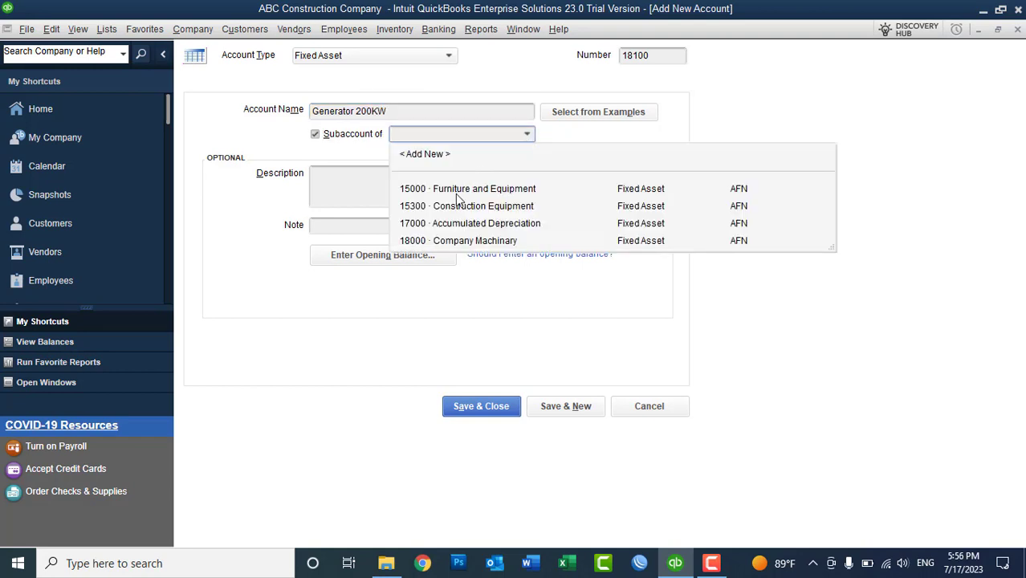
pyautogui.click(459, 241)
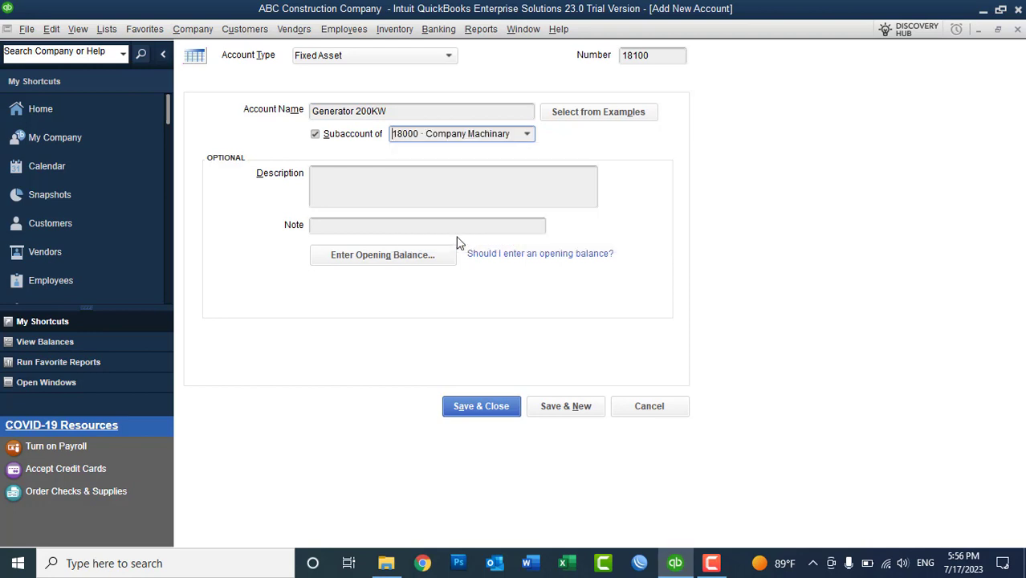
pyautogui.click(562, 406)
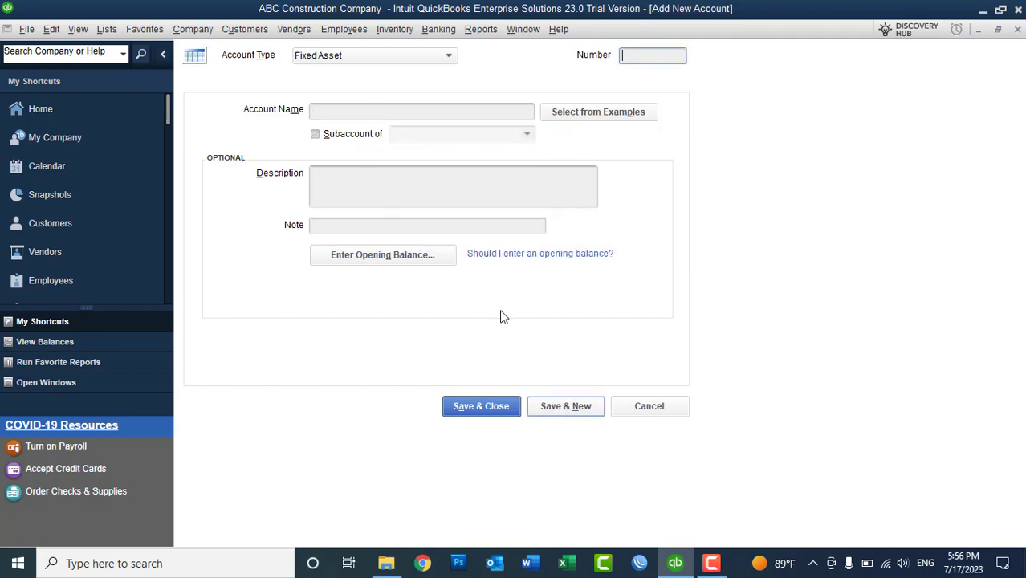
# - Discard the unfinished 18200 account, review Generator 200KW in the list, and minimize QuickBooks
pyautogui.write('1')
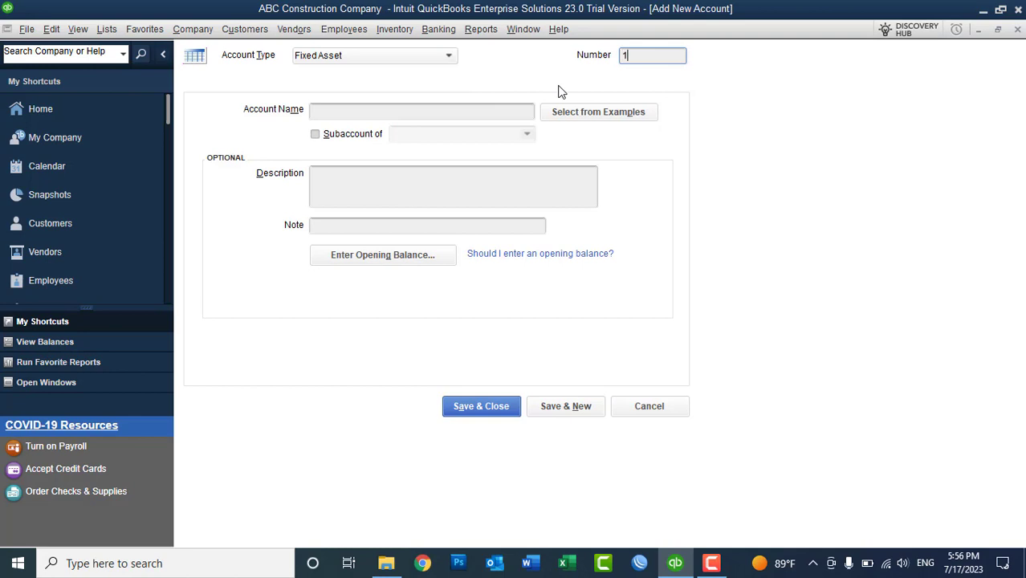
pyautogui.write('8200')
pyautogui.click(644, 406)
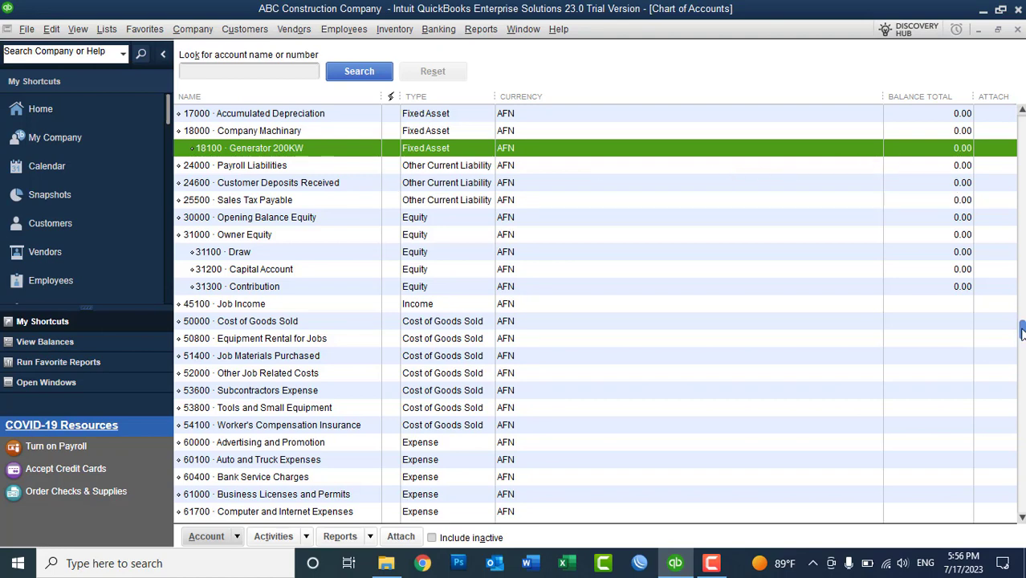
pyautogui.moveTo(1021, 329); pyautogui.dragTo(1020, 193)
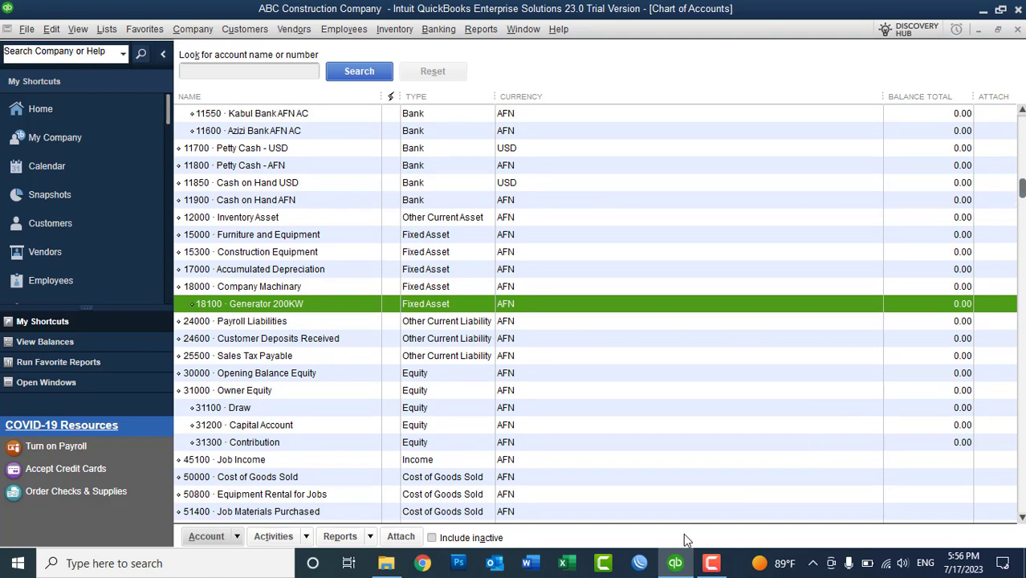
pyautogui.click(674, 565)
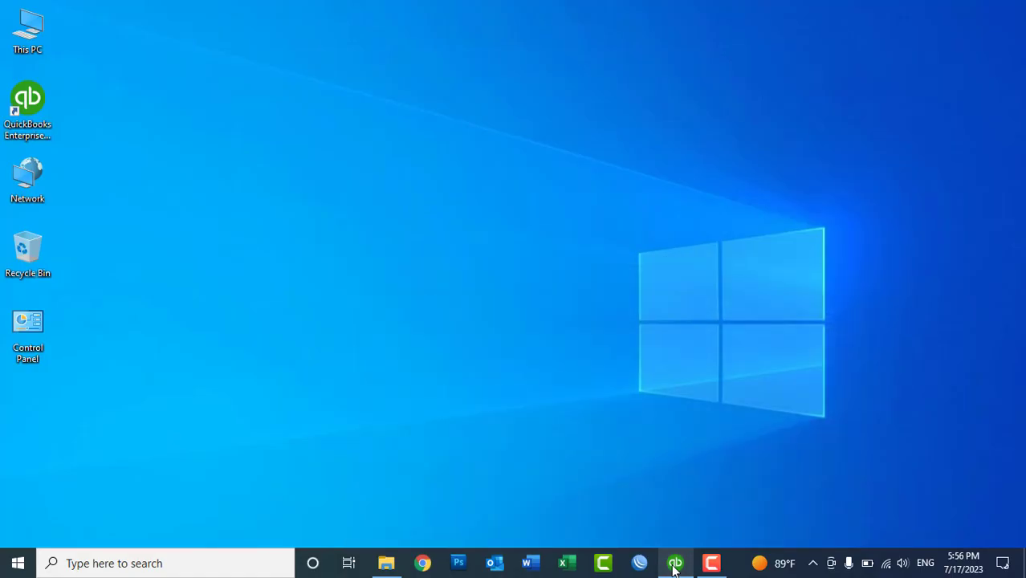